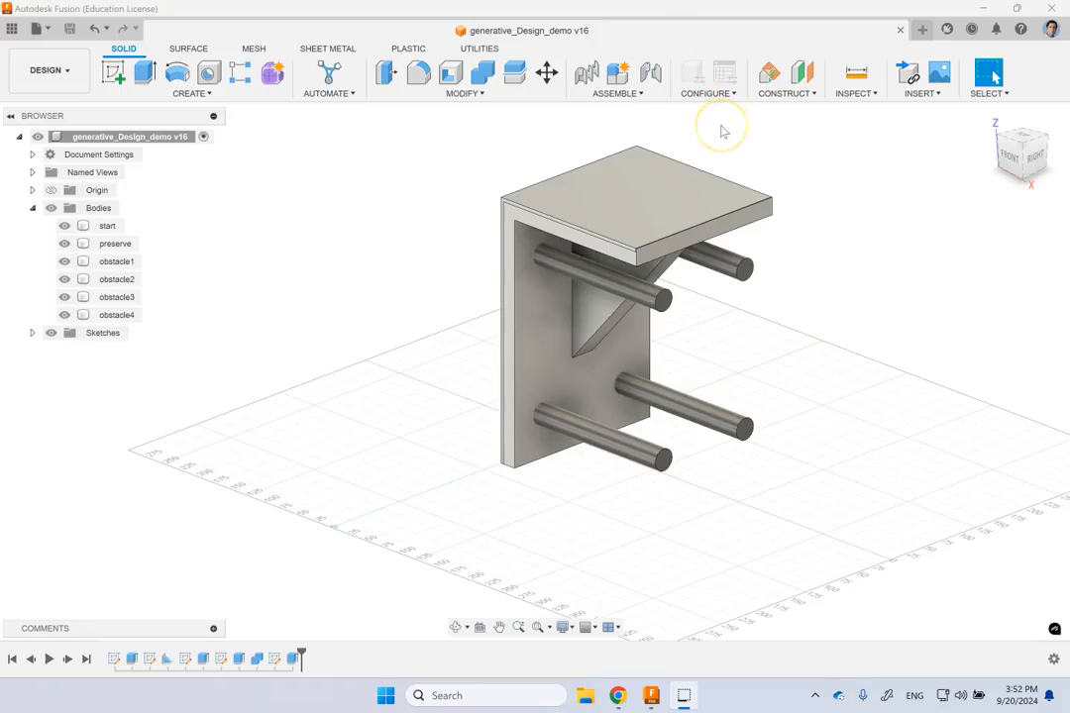
Step: Glance at the workspace list, then orbit the model to view its back, rods and plate holes
left_click(70, 67)
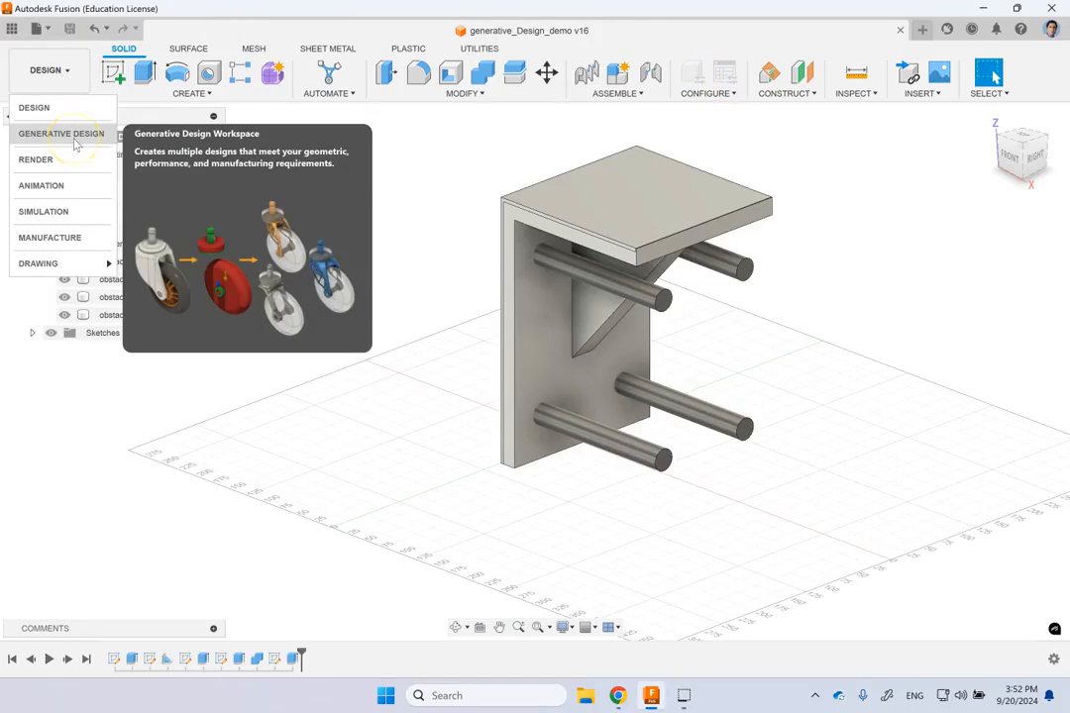
left_click(459, 185)
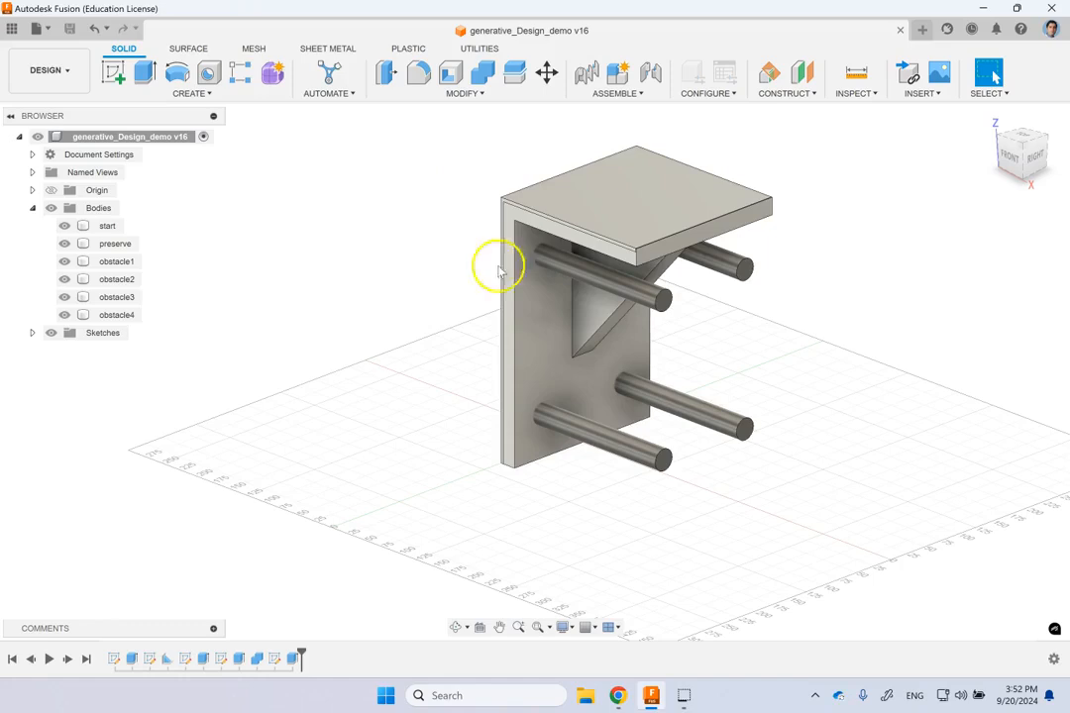
mouse_move(775, 327)
middle_mouse_down("shift")
mouse_move(822, 324)
mouse_move(769, 327)
middle_mouse_up("shift")
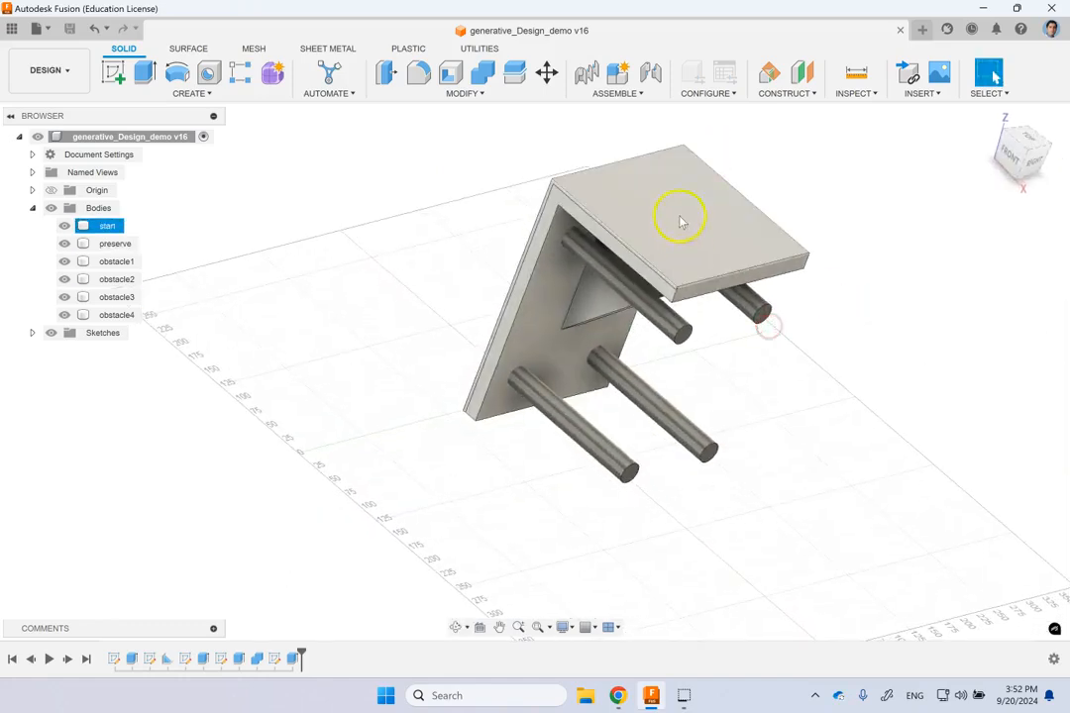
mouse_move(748, 355)
middle_mouse_down("shift")
mouse_move(768, 294)
mouse_move(755, 297)
mouse_move(784, 342)
mouse_move(865, 361)
middle_mouse_up("shift")
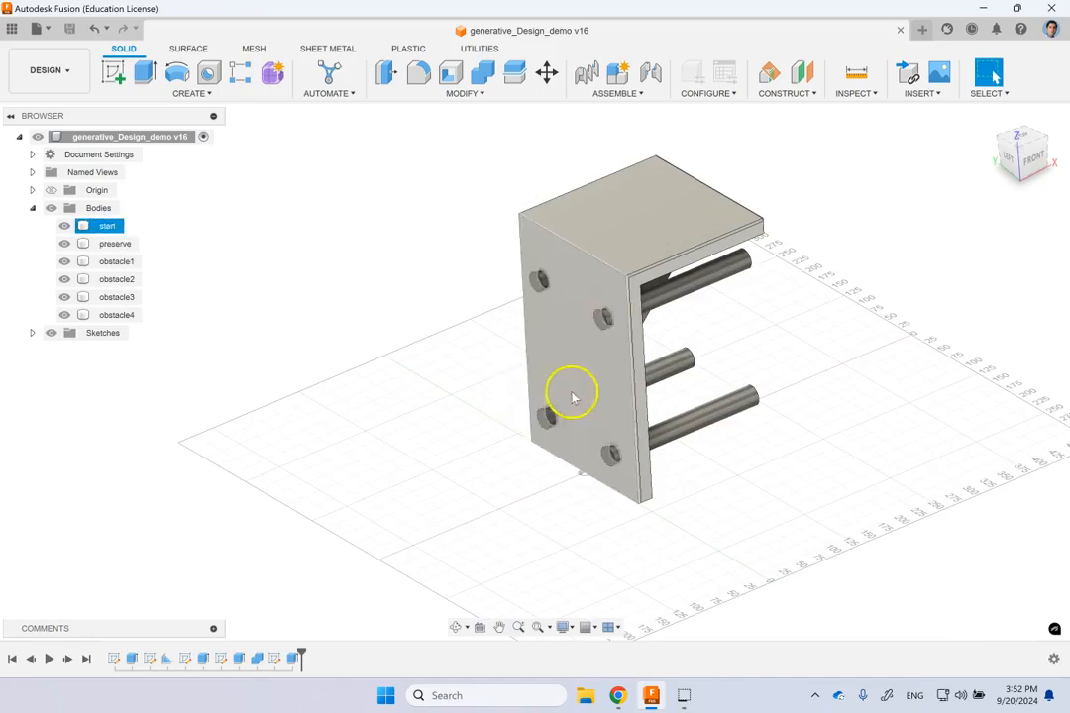
middle_click_drag(780, 324, 670, 318, "shift")
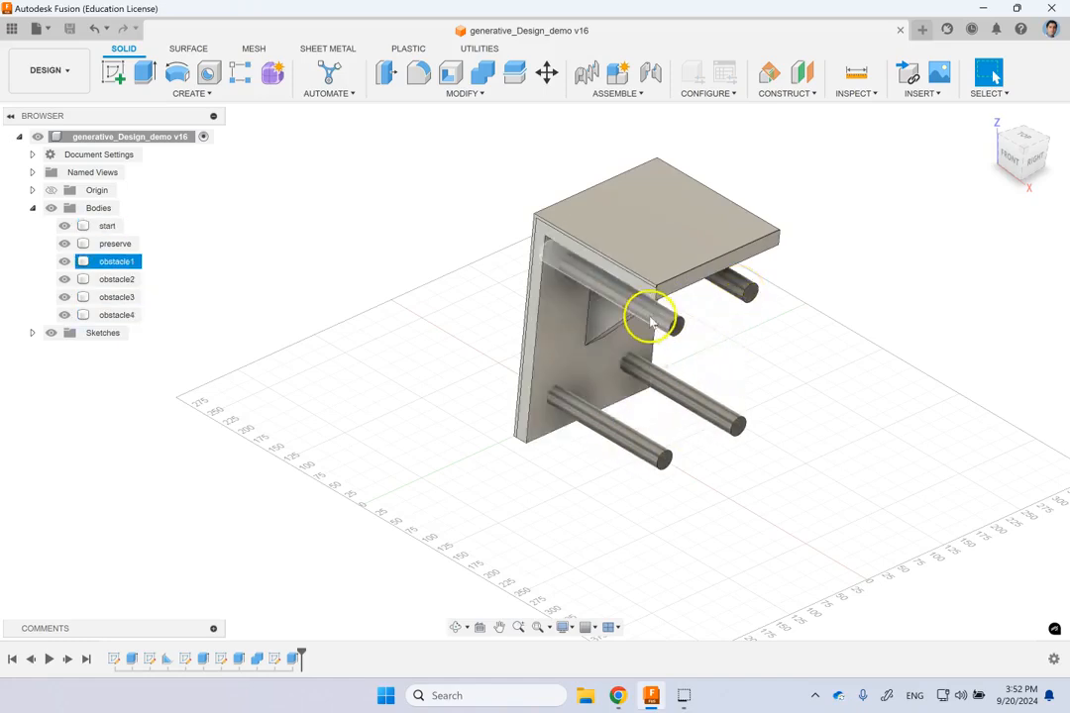
scroll(588, 398, "up", 2)
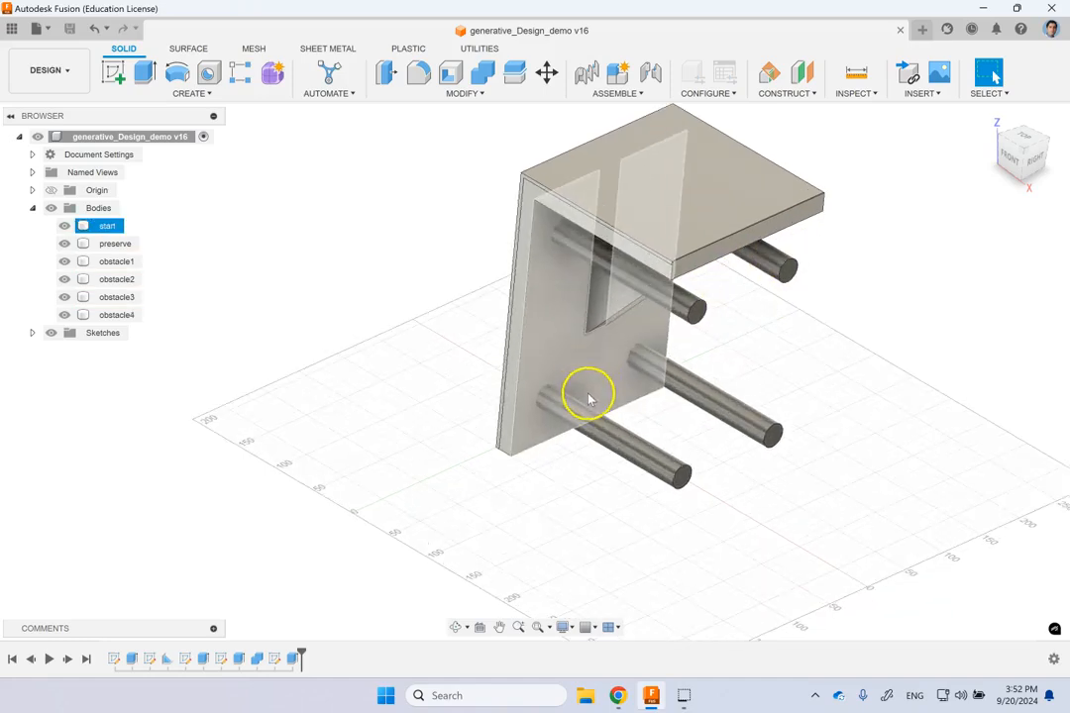
scroll(454, 291, "up", 1)
scroll(454, 292, "up", 1)
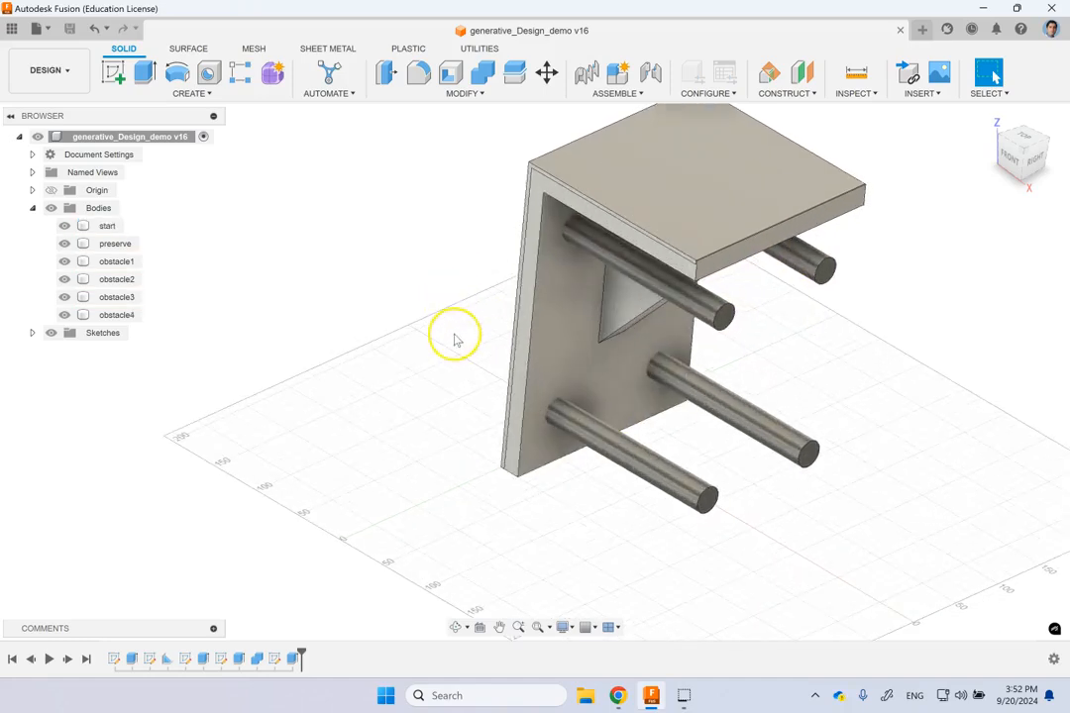
scroll(455, 340, "up", 2)
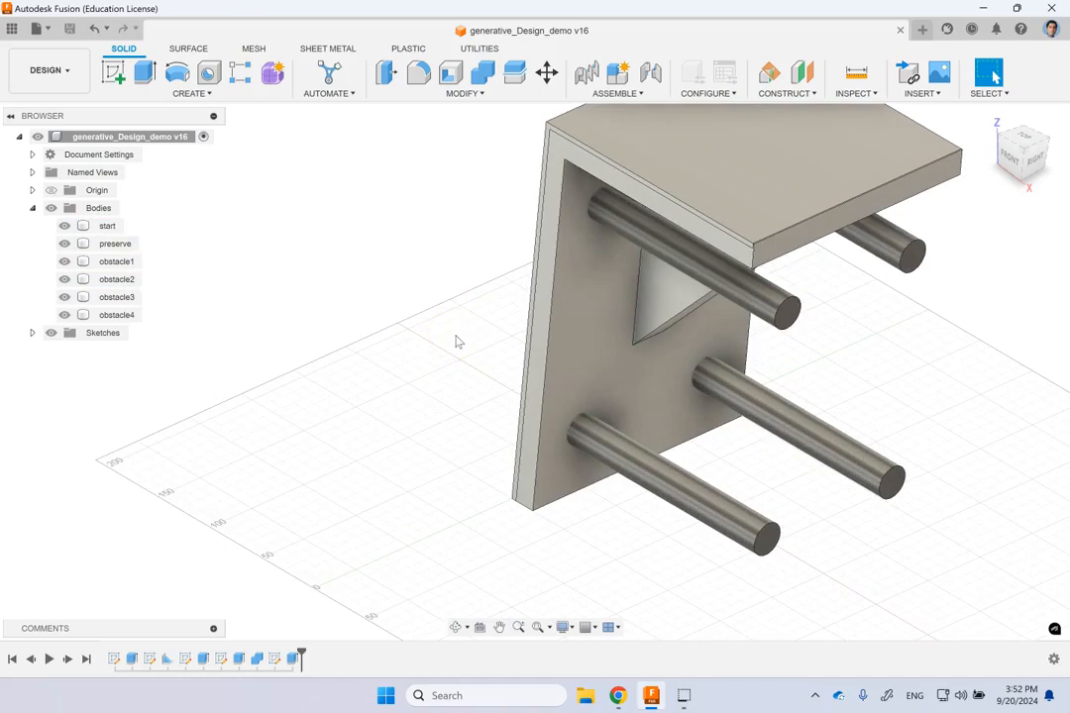
middle_click_drag(455, 342, 467, 329, "shift")
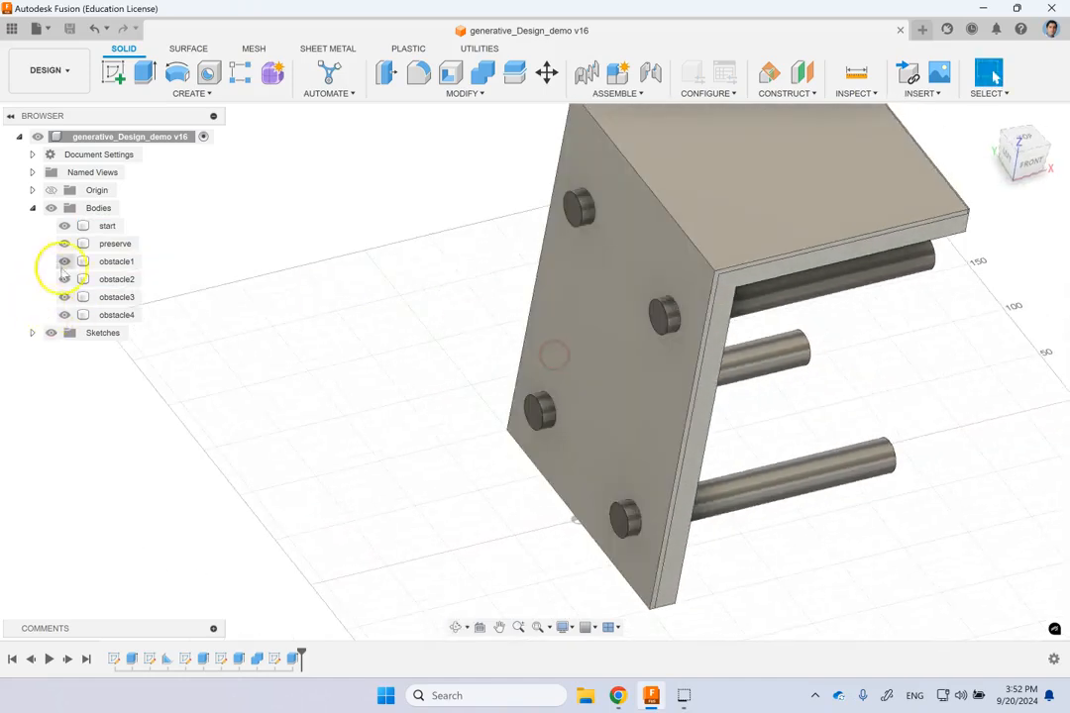
Step: Select the preserve body and the start body in the browser to inspect their geometry
left_click(109, 245)
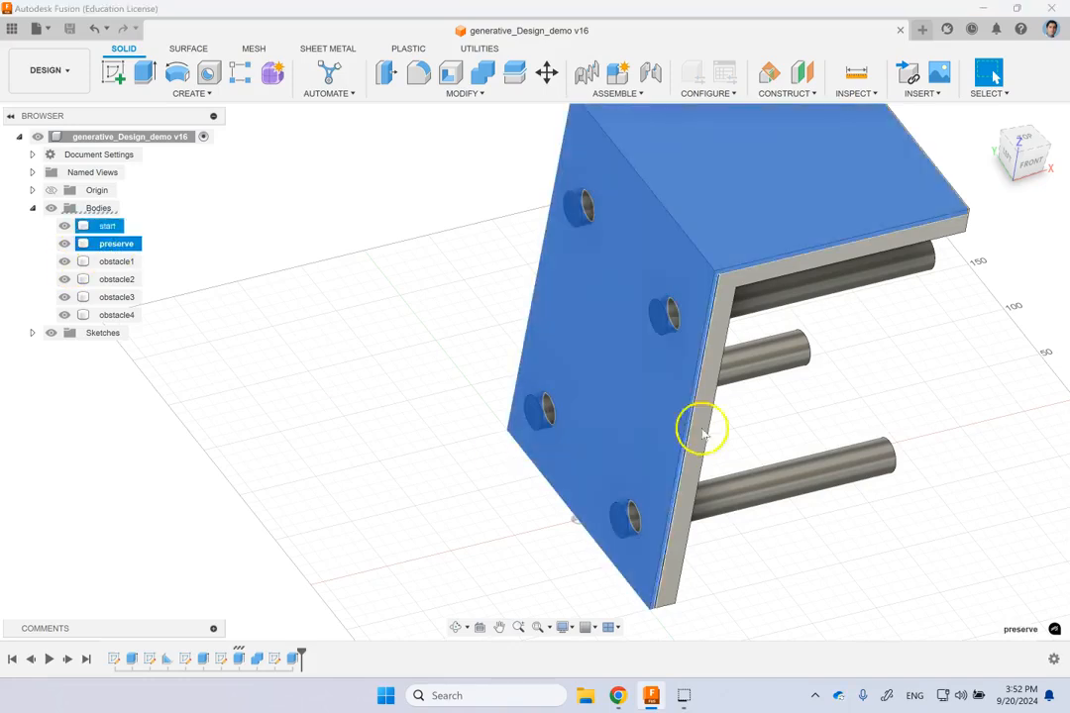
mouse_move(937, 401)
middle_mouse_down("shift")
mouse_move(854, 384)
mouse_move(920, 395)
mouse_move(964, 379)
mouse_move(925, 377)
mouse_move(955, 378)
middle_mouse_up("shift")
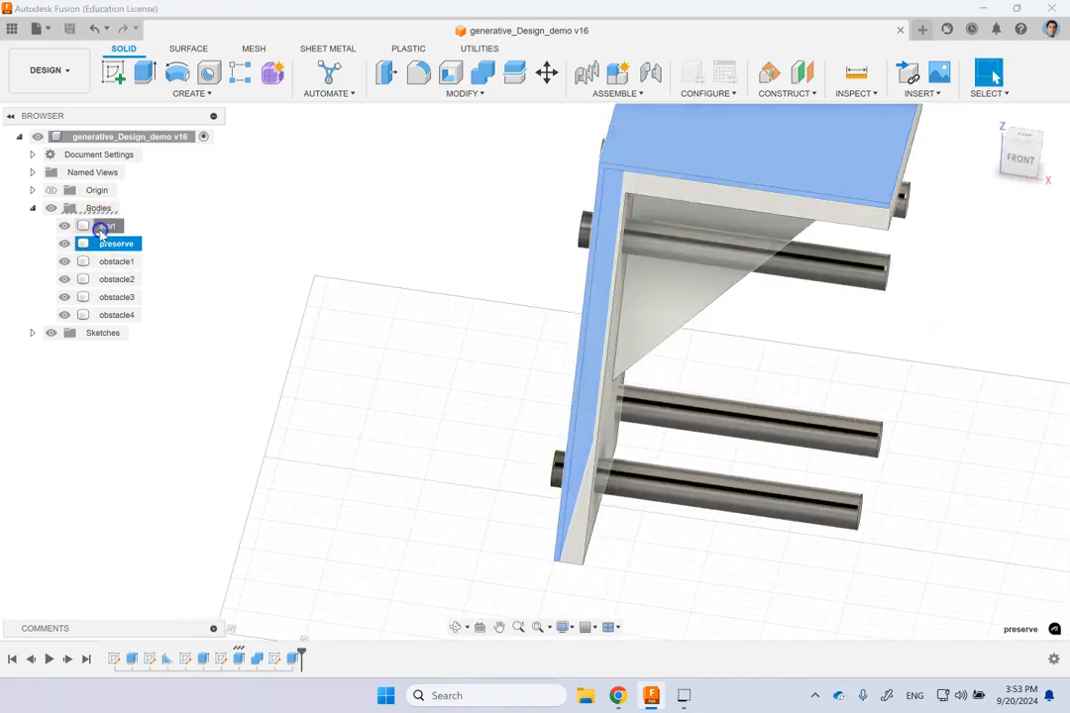
left_click(103, 227)
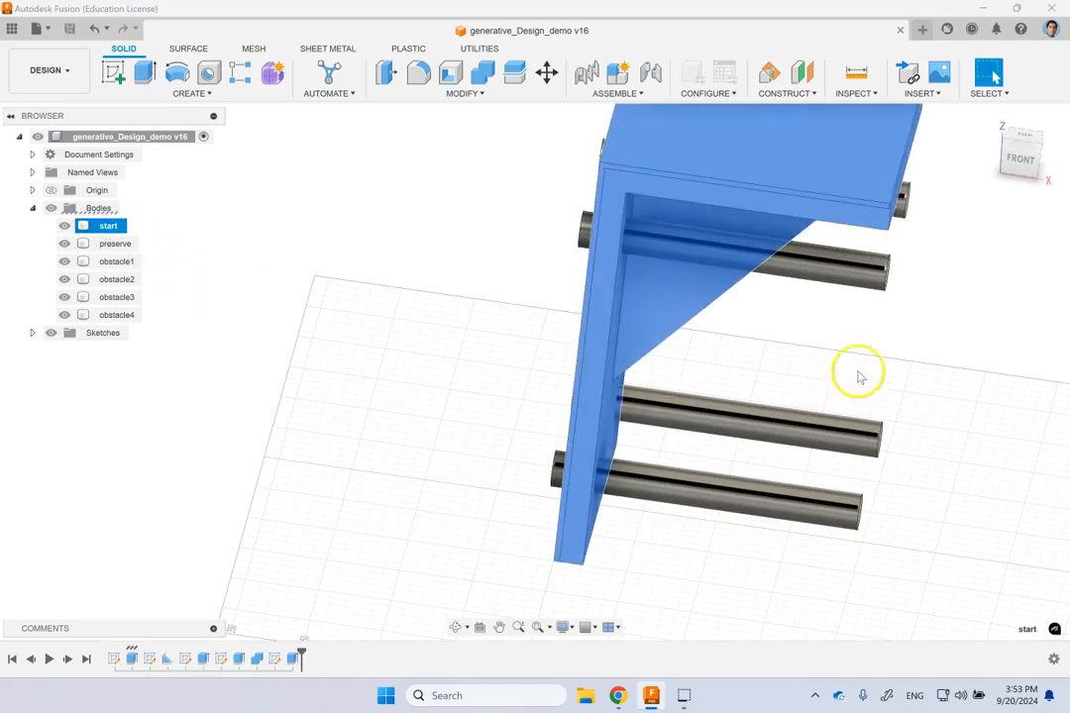
mouse_move(901, 331)
middle_mouse_down("shift")
mouse_move(843, 322)
mouse_move(878, 358)
mouse_move(867, 349)
mouse_move(877, 339)
mouse_move(944, 341)
mouse_move(863, 348)
middle_mouse_up("shift")
left_click(446, 305)
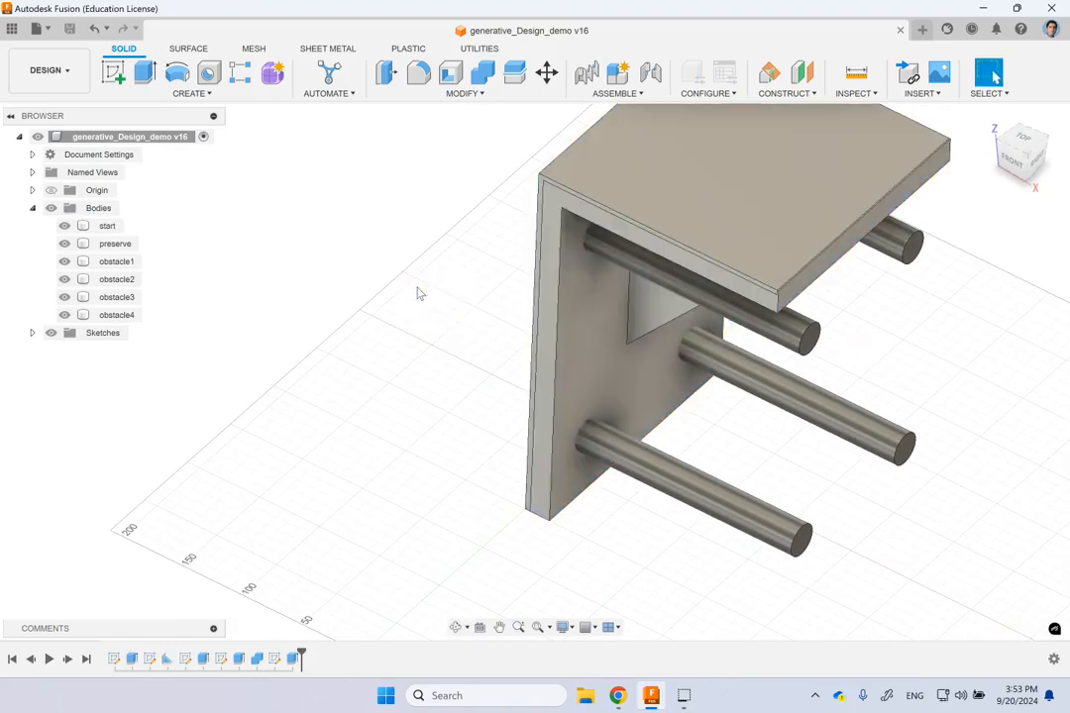
left_click(107, 226)
left_click(228, 250)
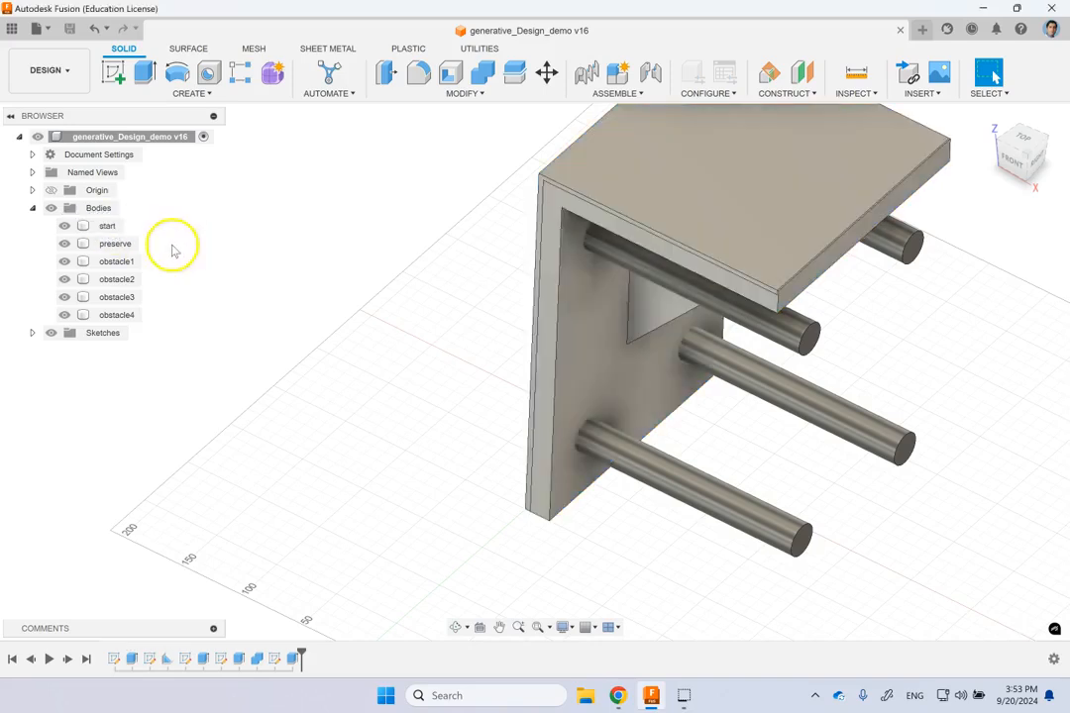
Step: Inspect the selected preserve body from several angles around the bracket
left_click(127, 244)
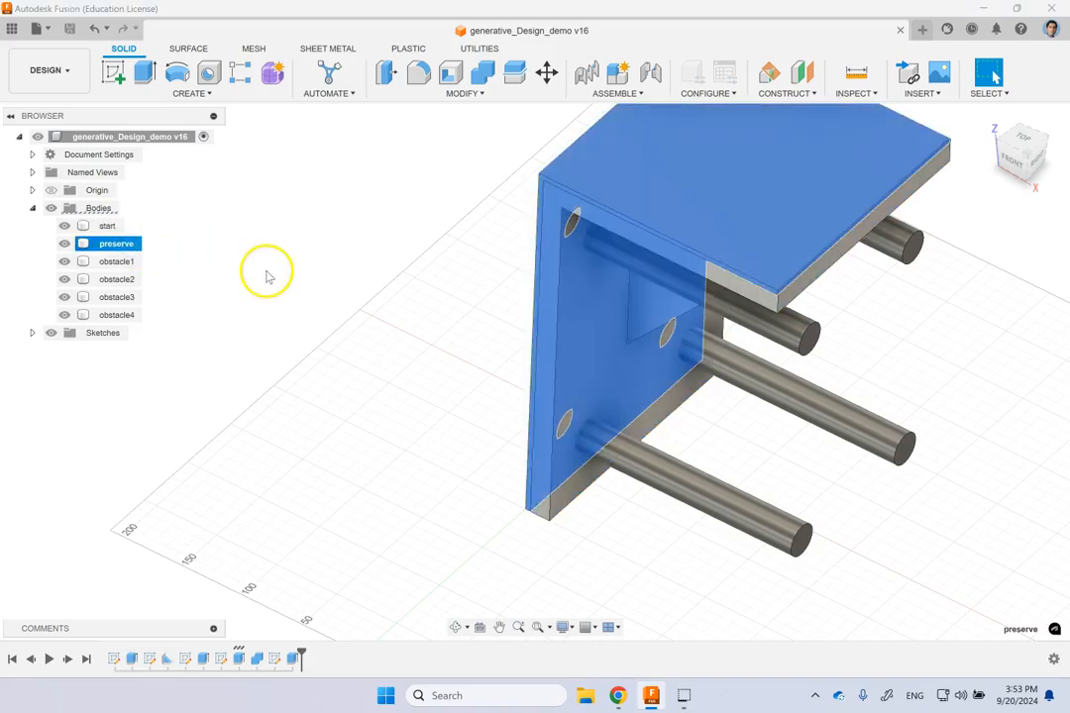
middle_click_drag(268, 275, 345, 273, "shift")
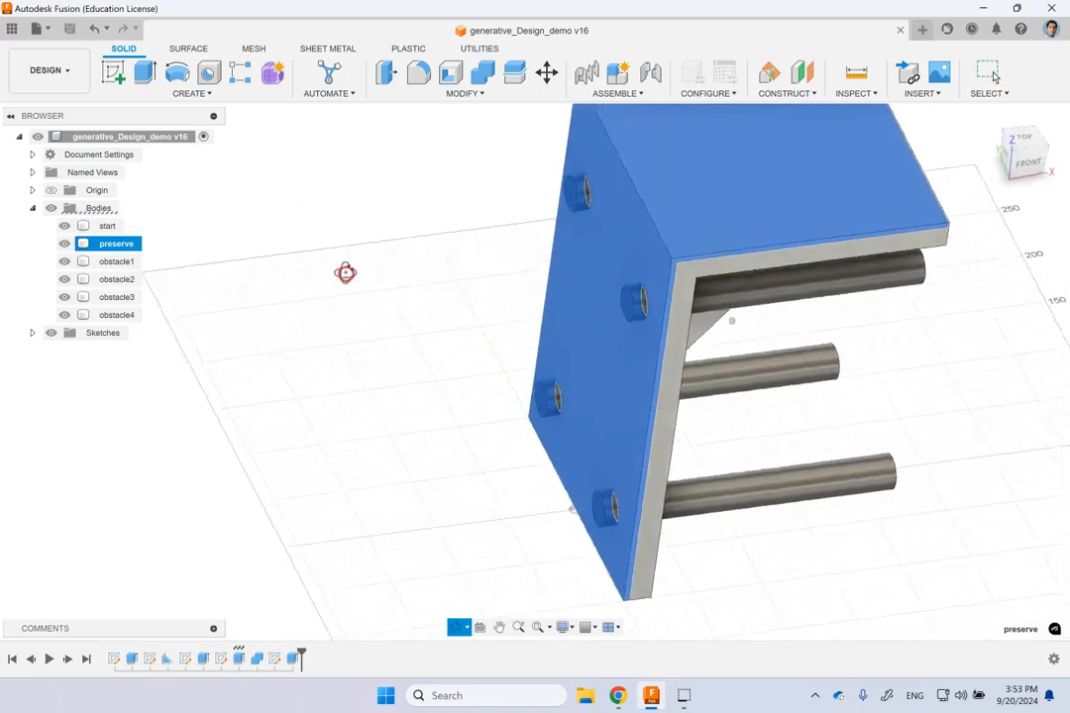
middle_click_drag(346, 273, 293, 264, "shift")
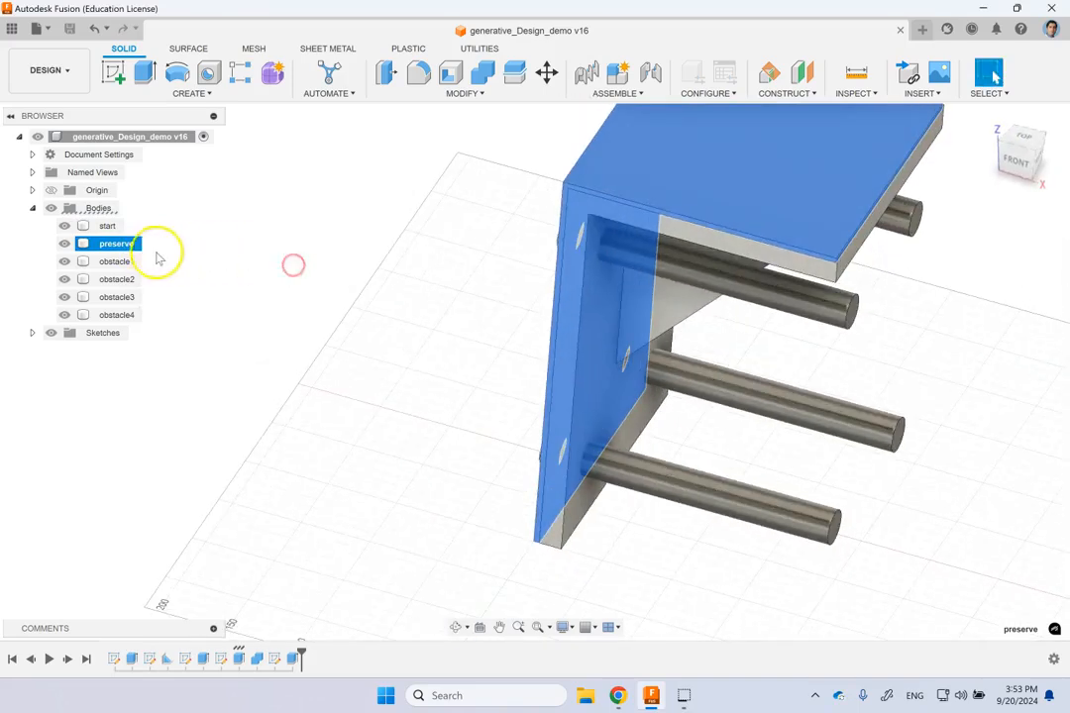
middle_click_drag(368, 303, 420, 301, "shift")
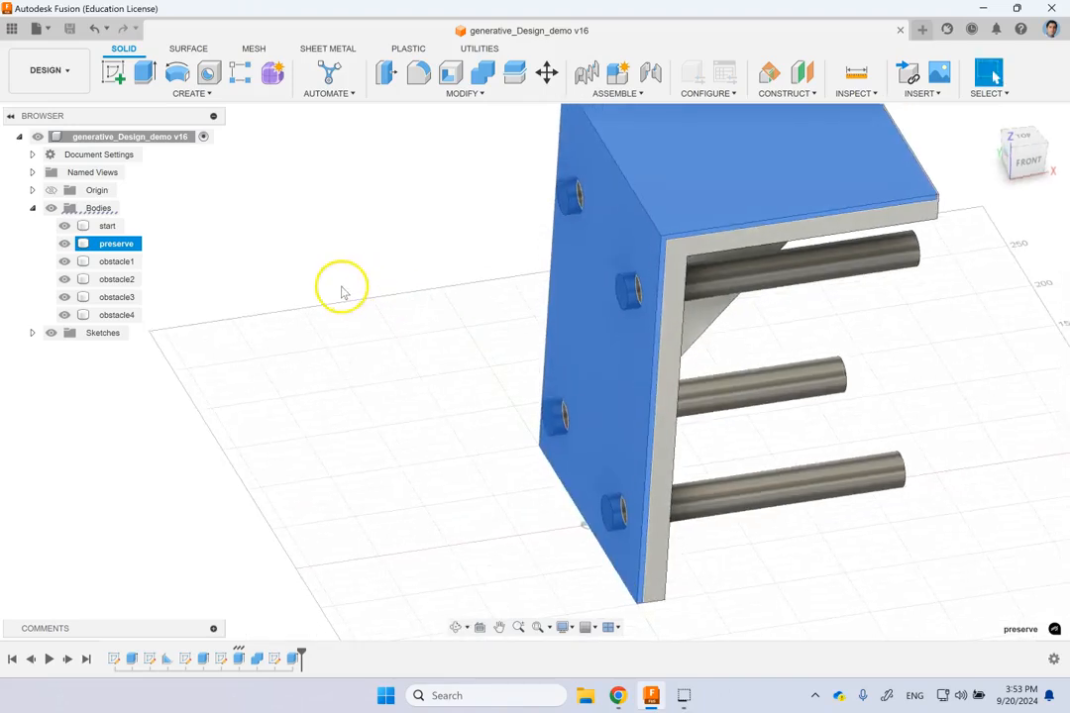
middle_click_drag(915, 317, 848, 310, "shift")
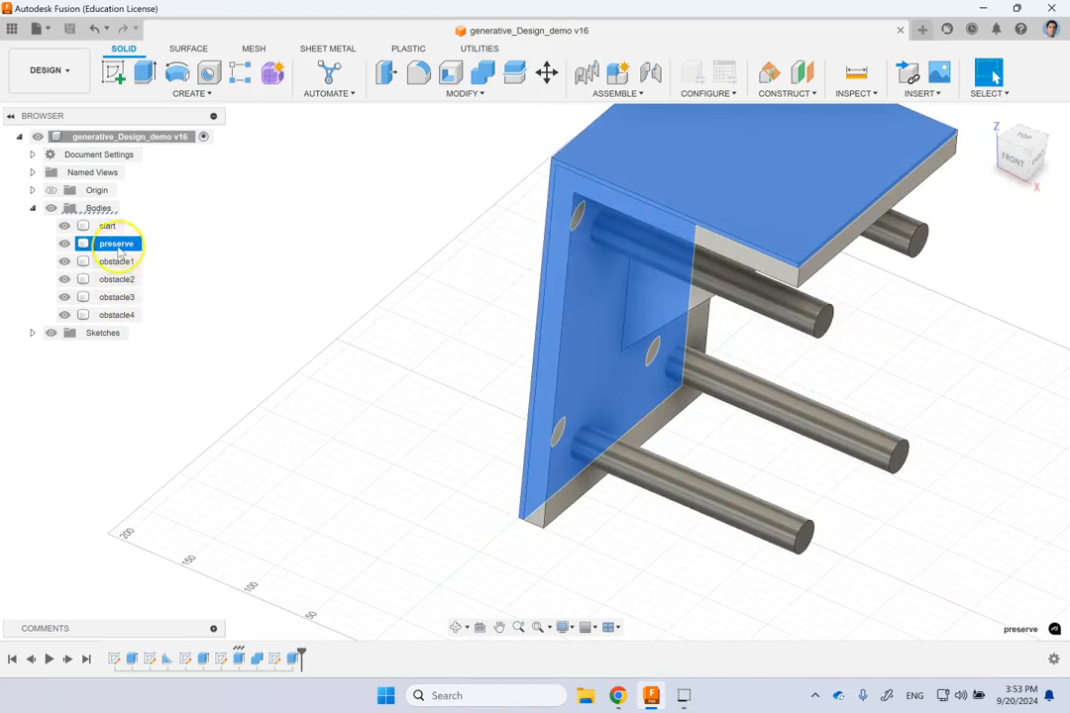
left_click(117, 246)
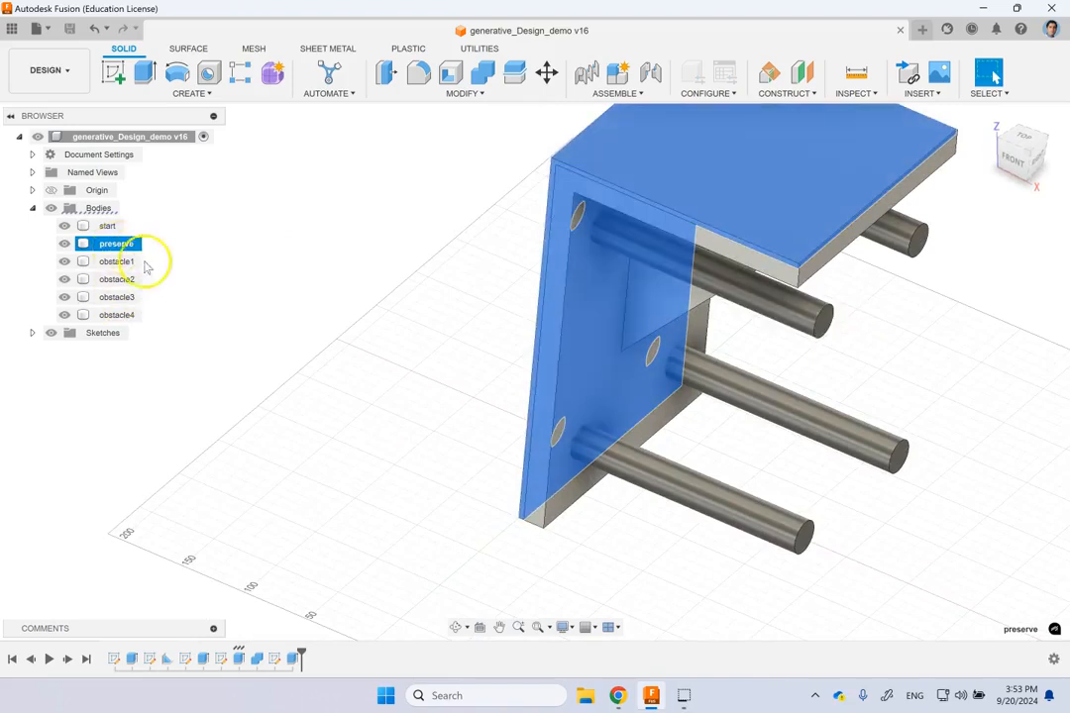
middle_click_drag(266, 285, 311, 309, "shift")
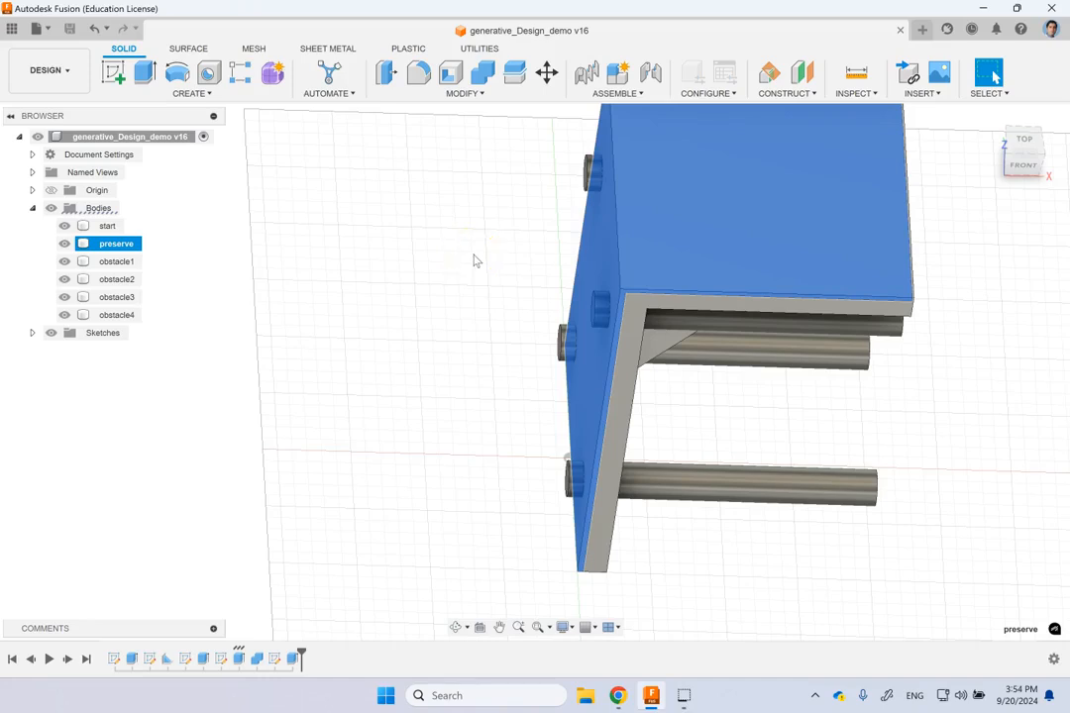
middle_click_drag(475, 260, 270, 220, "shift")
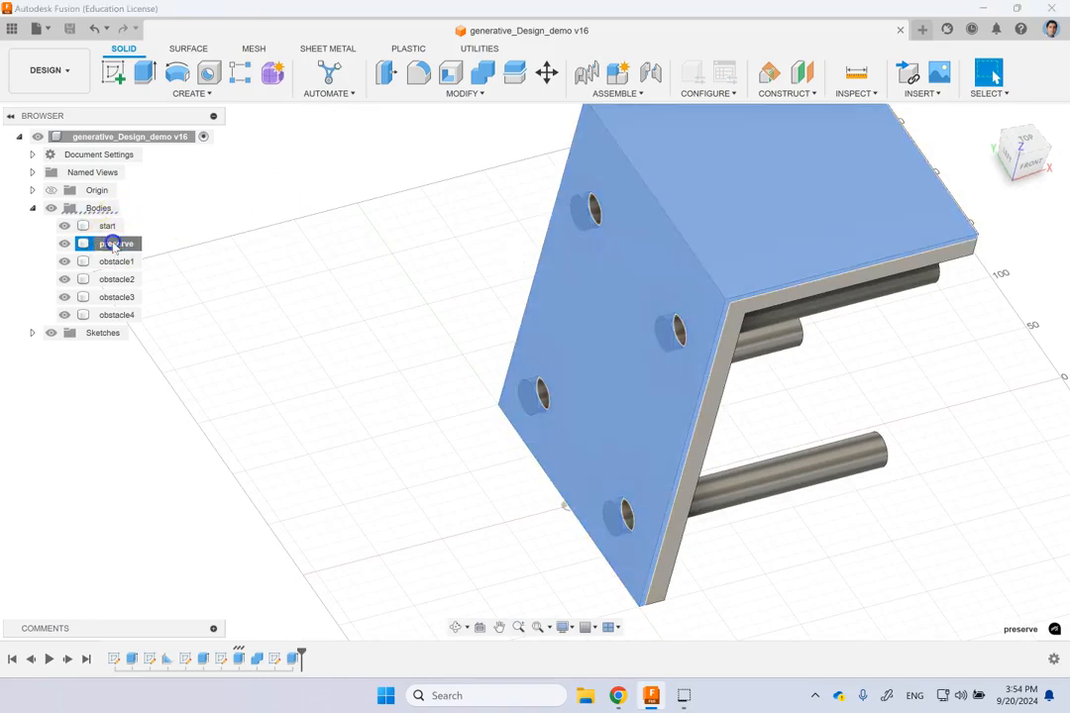
Step: Select the obstacle1 rod, the plate faces and the preserve body in turn, then clear the selection
left_click(109, 227)
left_click(116, 262)
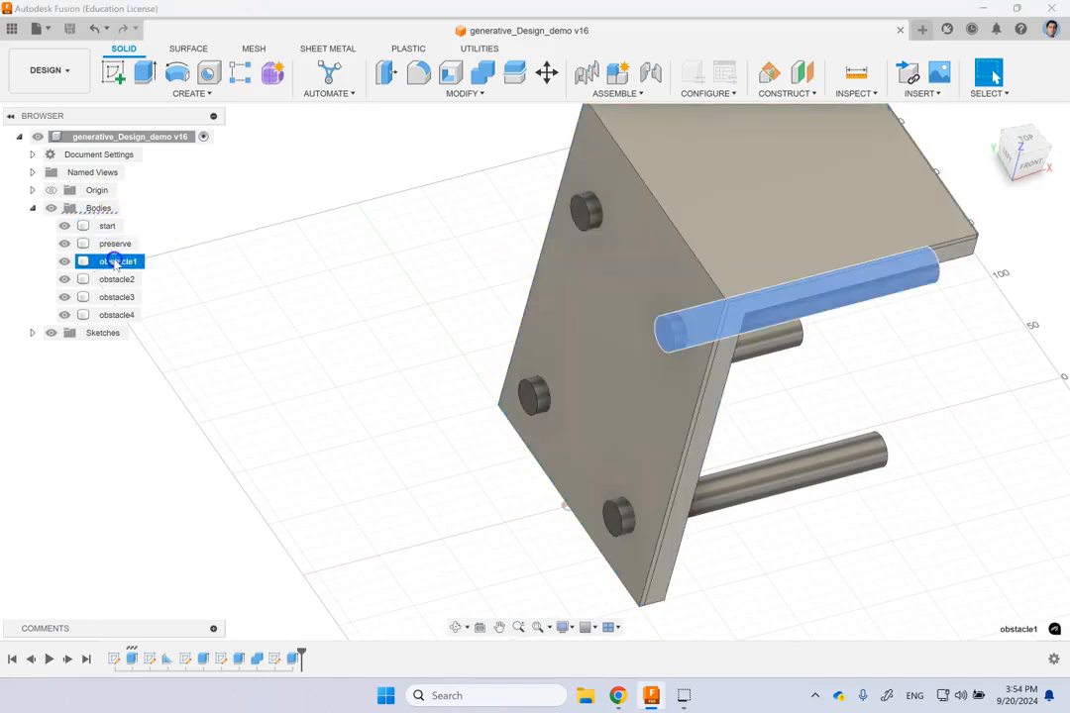
mouse_move(354, 287)
middle_mouse_down("shift")
mouse_move(254, 261)
mouse_move(239, 238)
middle_mouse_up("shift")
left_click(634, 269, "ctrl")
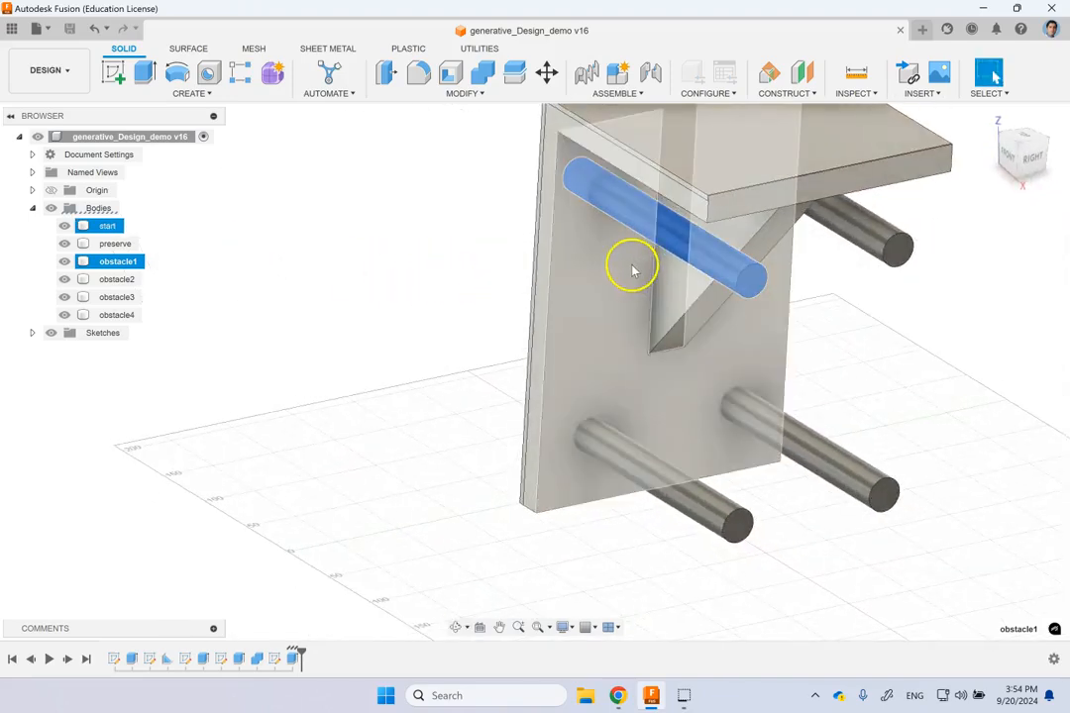
left_click(700, 259)
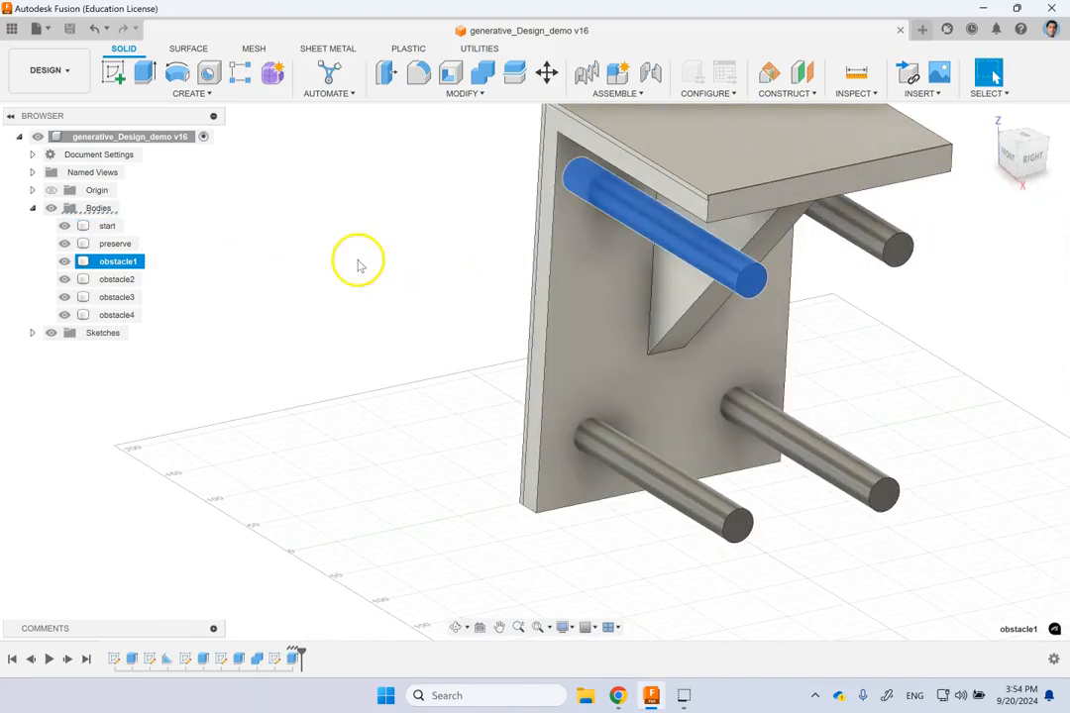
mouse_move(359, 256)
middle_mouse_down("shift")
mouse_move(432, 297)
mouse_move(494, 305)
mouse_move(477, 294)
mouse_move(442, 300)
mouse_move(451, 303)
middle_mouse_up("shift")
left_click(678, 244)
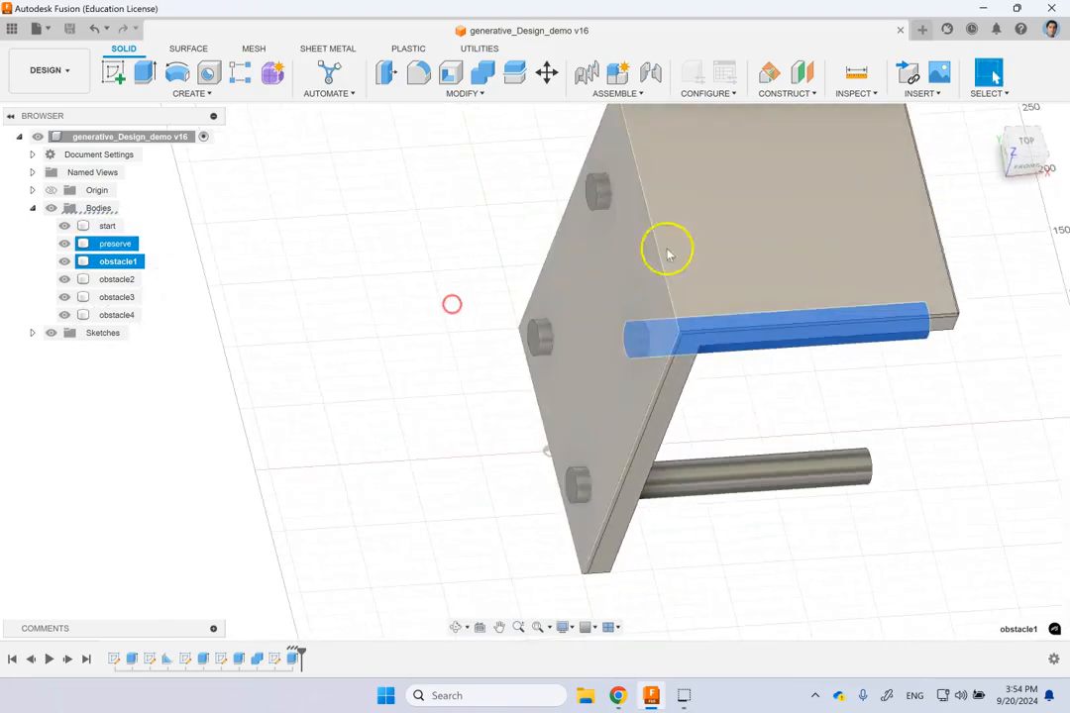
left_click(594, 277)
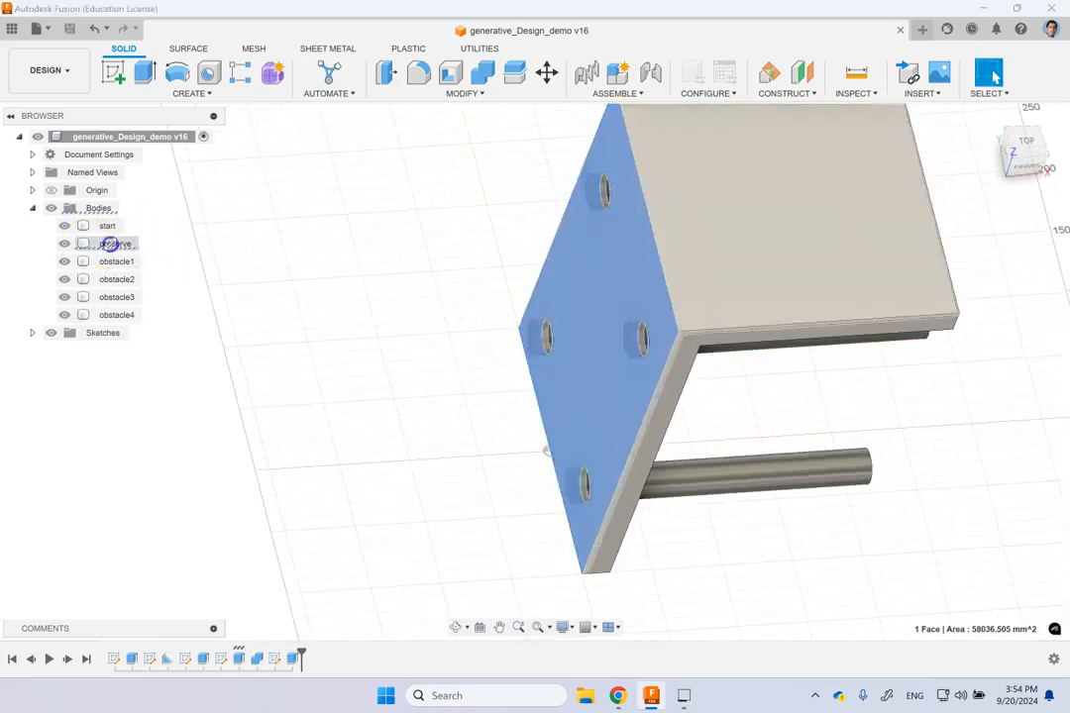
left_click(117, 243)
middle_click_drag(284, 286, 210, 256, "shift")
left_click(163, 267)
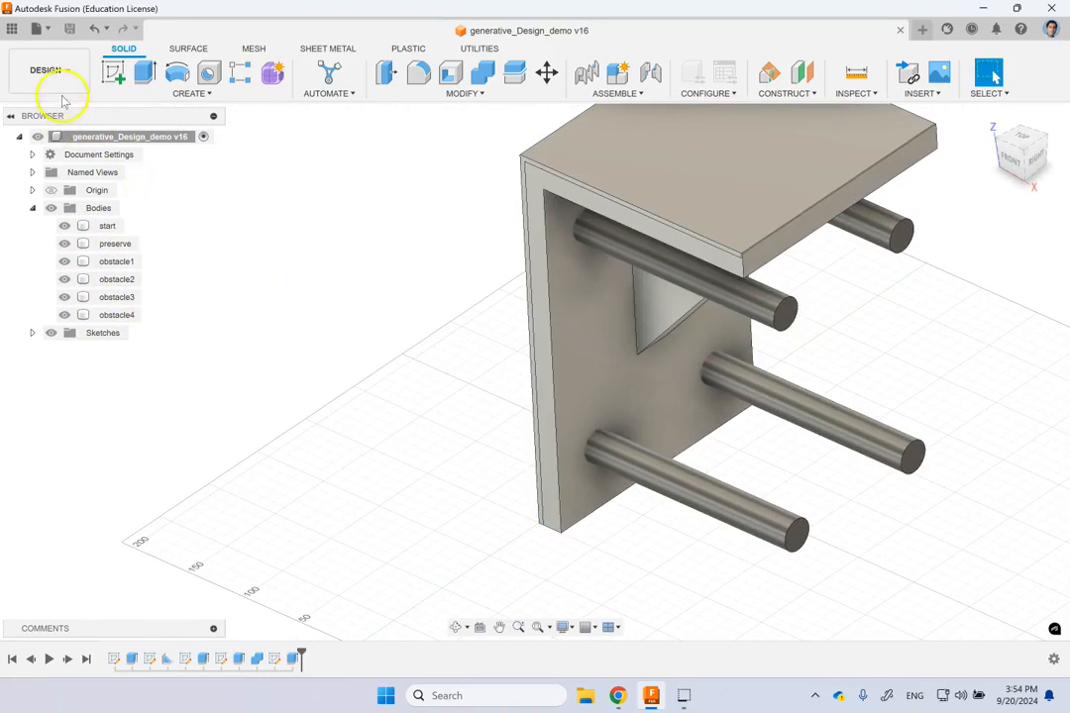
Step: Switch workspace and bring up the New Generative Study dialog, dismissing it without creating one
left_click(51, 71)
left_click(88, 132)
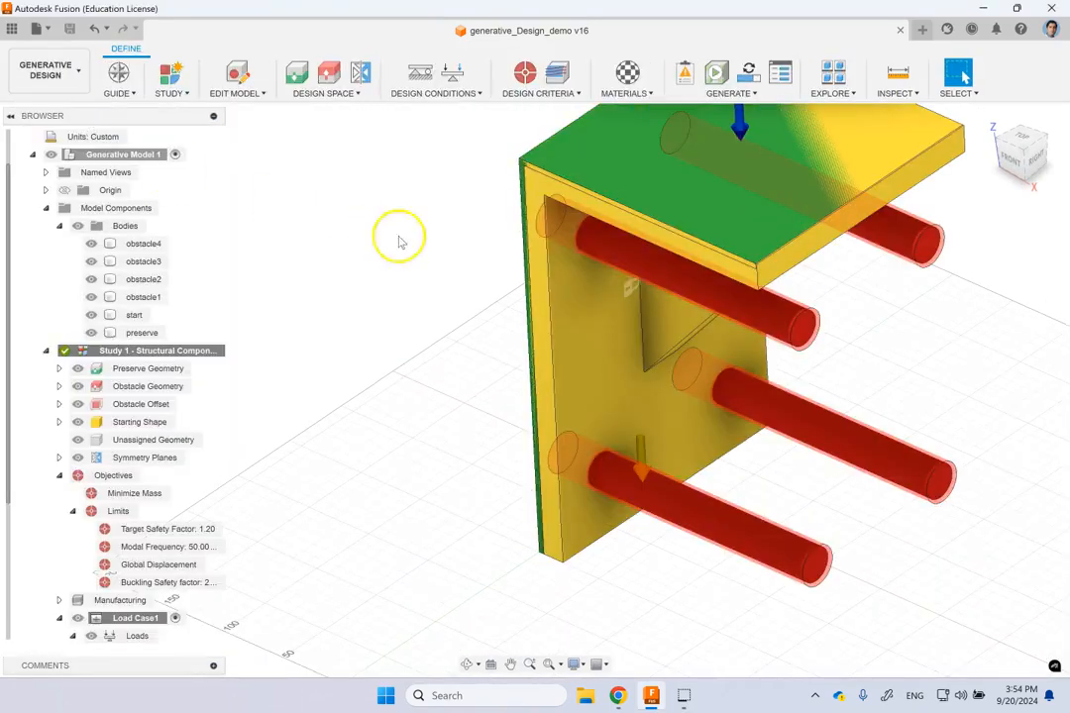
scroll(433, 248, "down", 3)
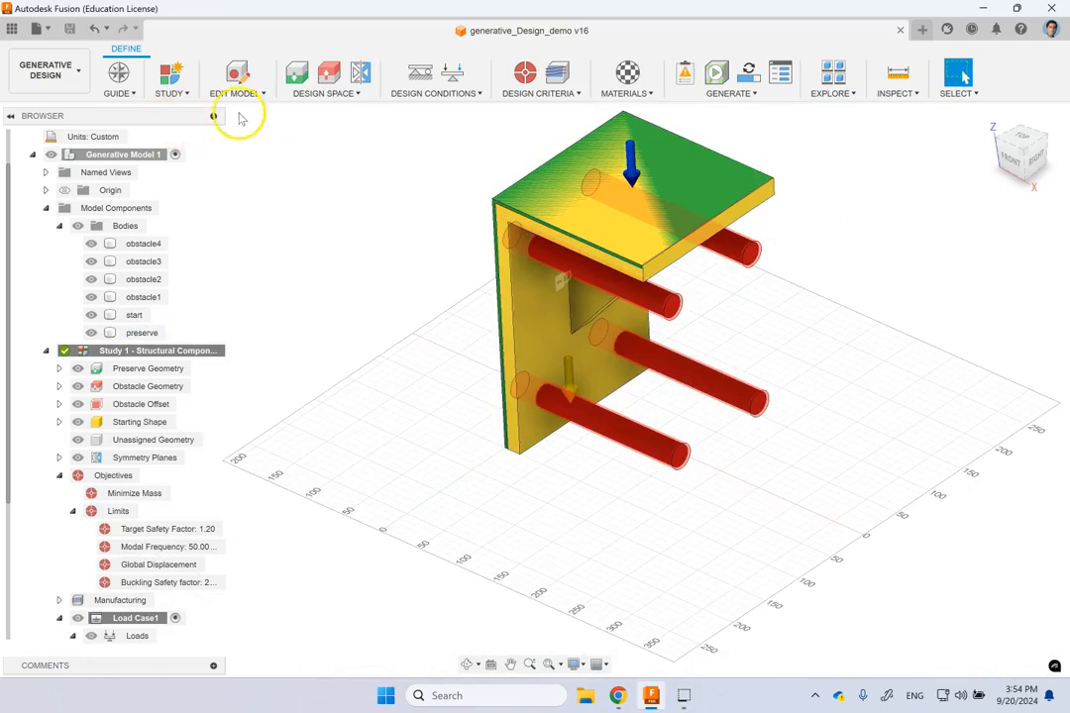
left_click(186, 94)
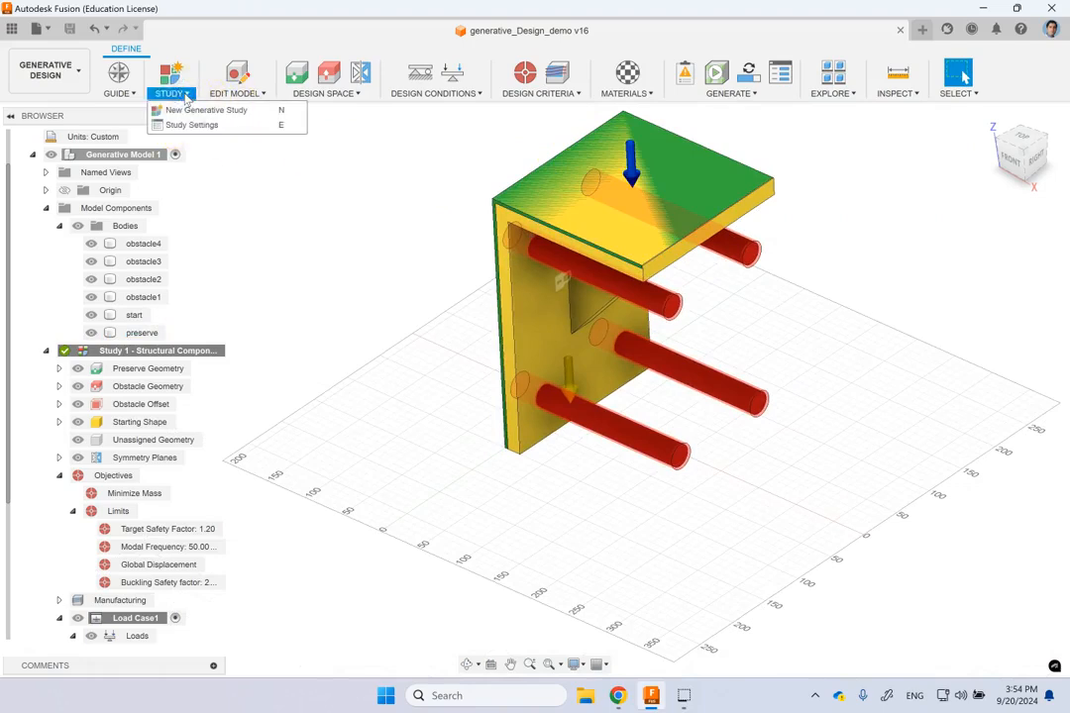
left_click(202, 111)
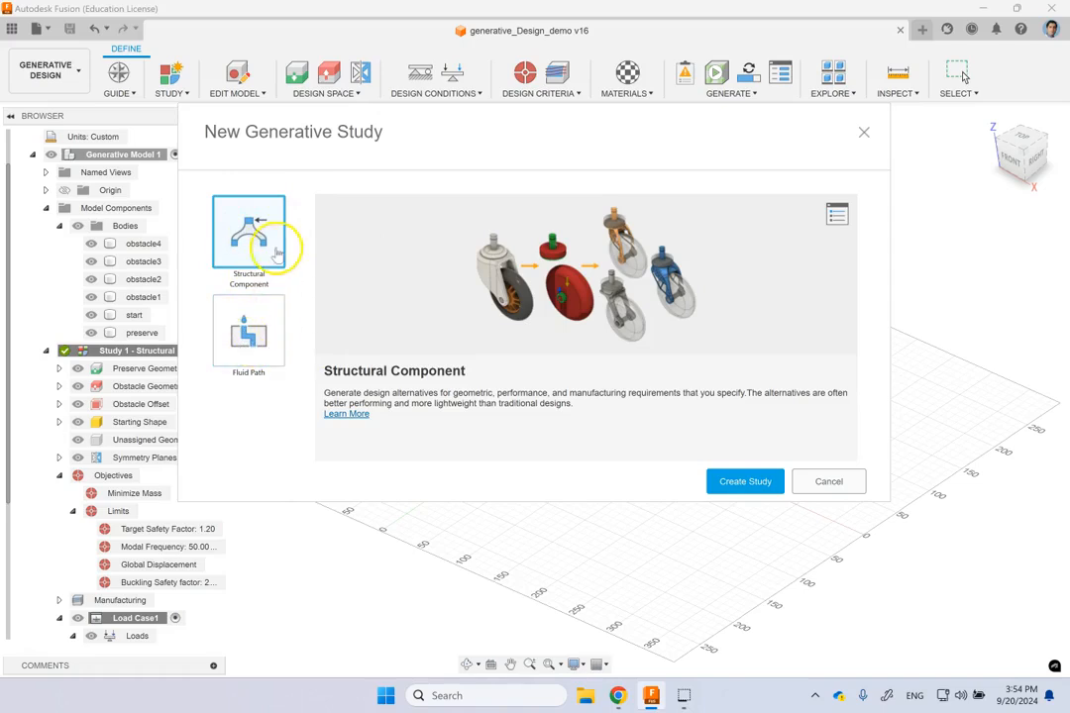
left_click(830, 483)
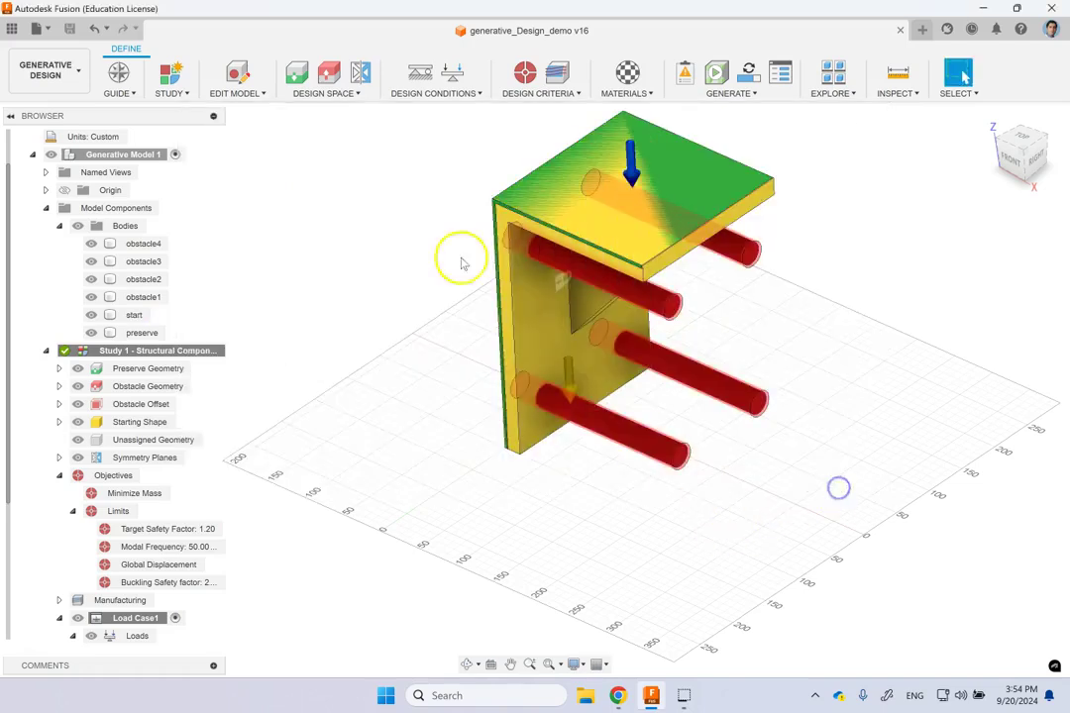
Step: Check the Edit Model menu, then review the Preserve Geometry assignment and cancel it unchanged
left_click(262, 95)
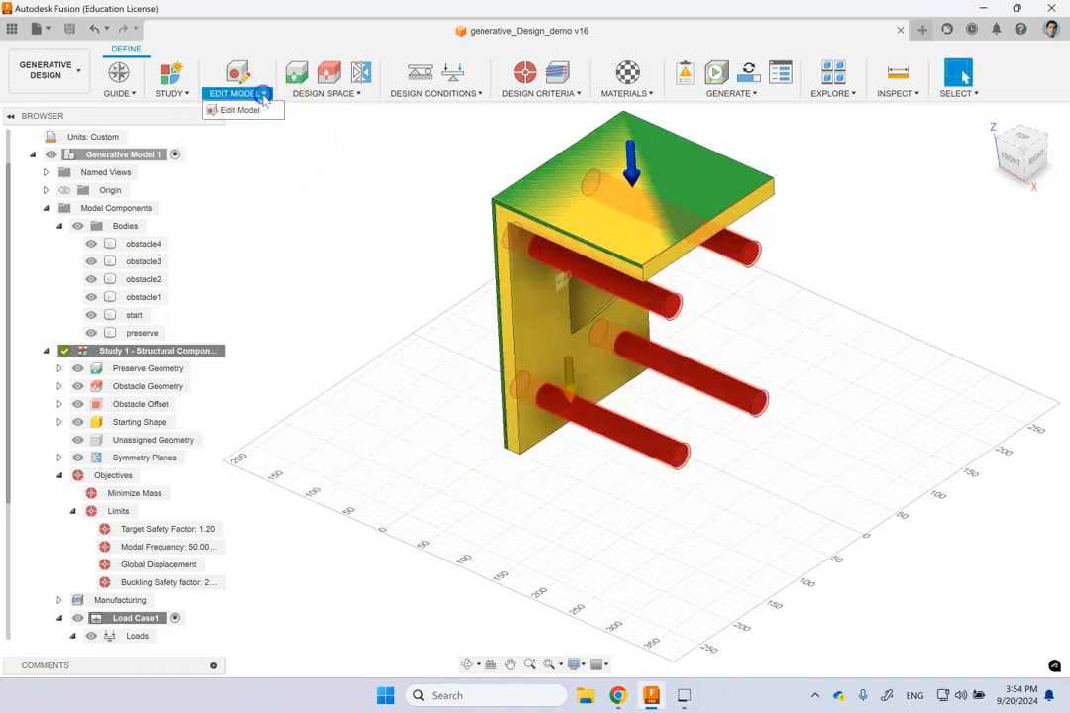
left_click(243, 111)
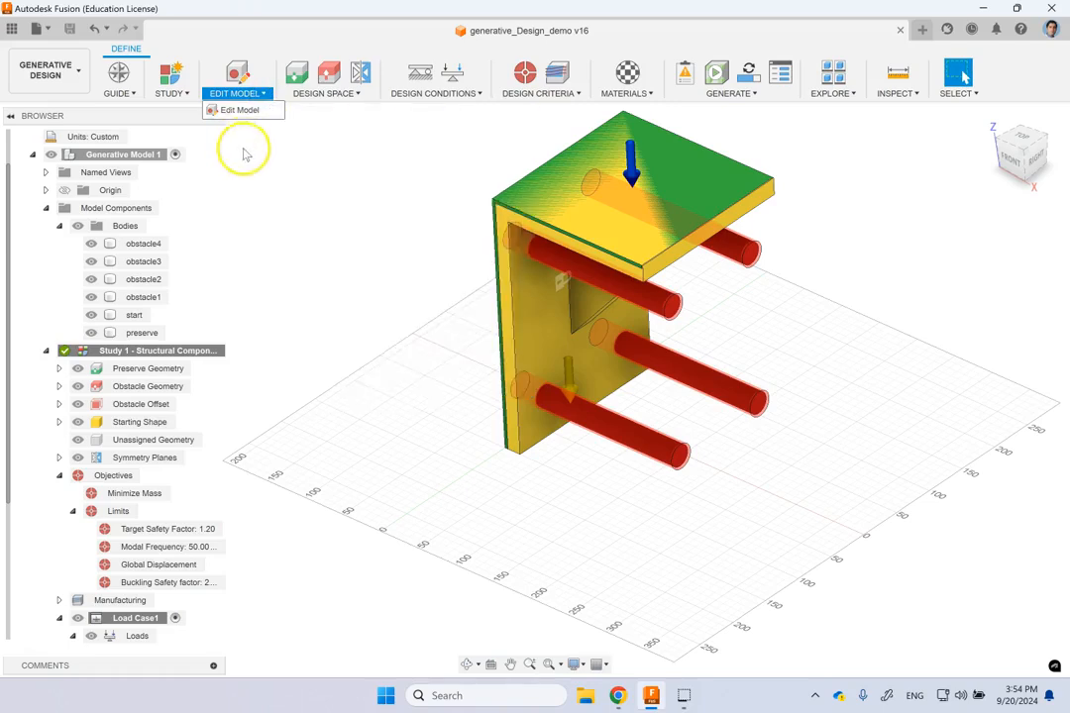
left_click(356, 94)
left_click(342, 115)
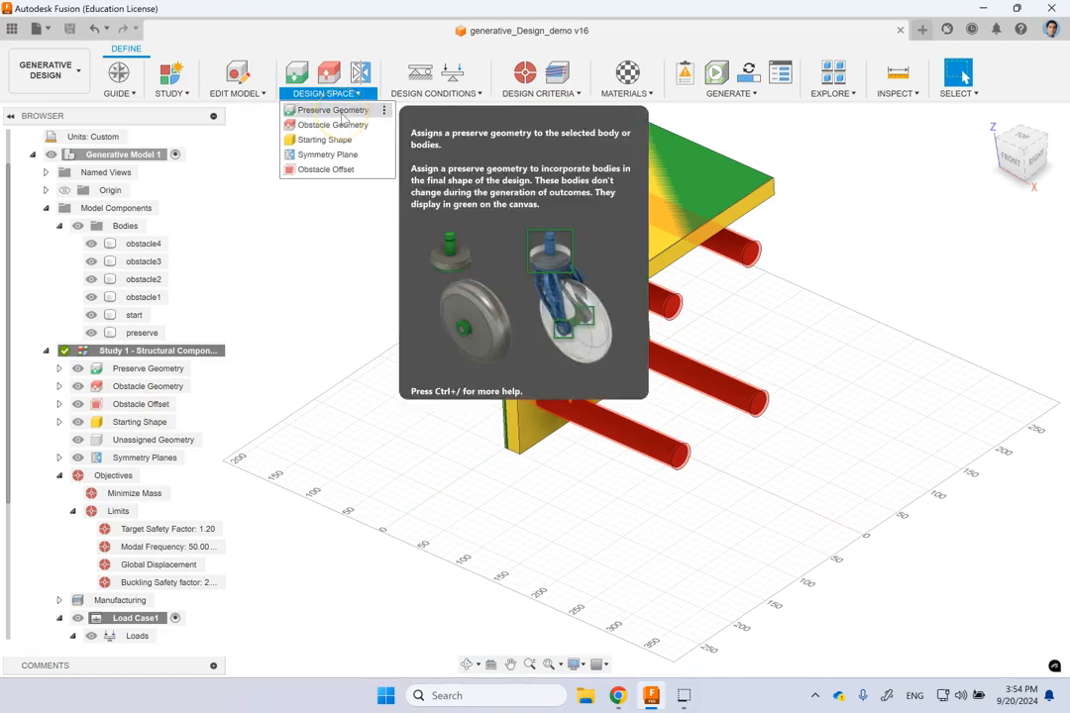
left_click(545, 181)
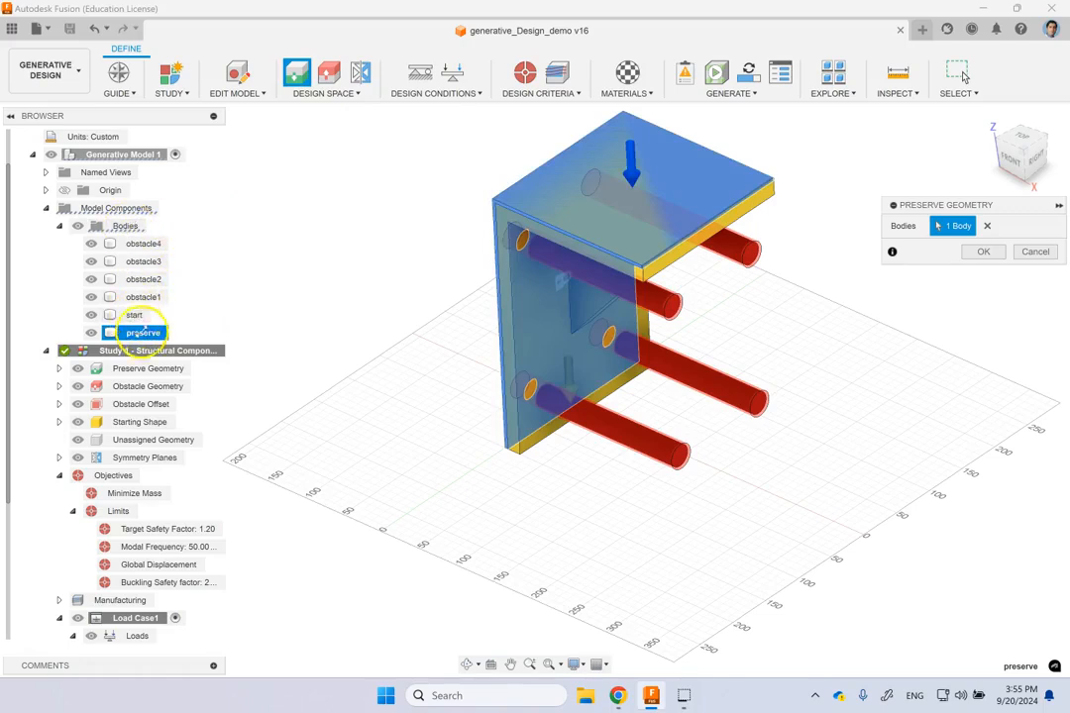
left_click(1035, 253)
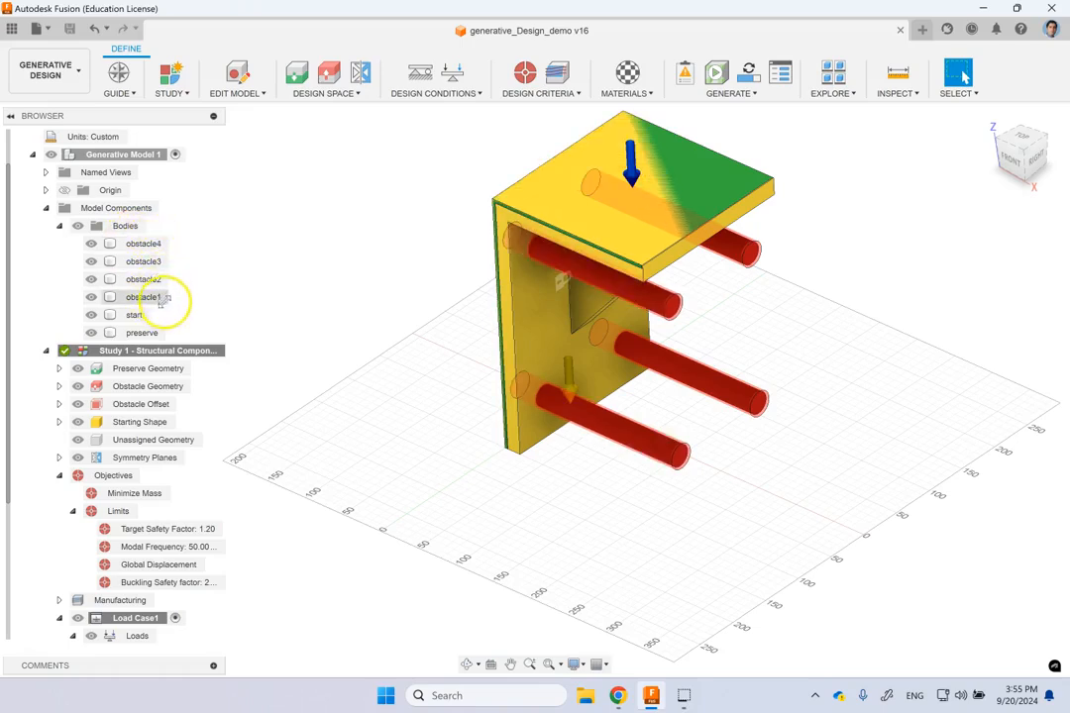
Step: Review the Starting Shape and Symmetry Plane assignments, cancelling each unchanged
left_click(332, 93)
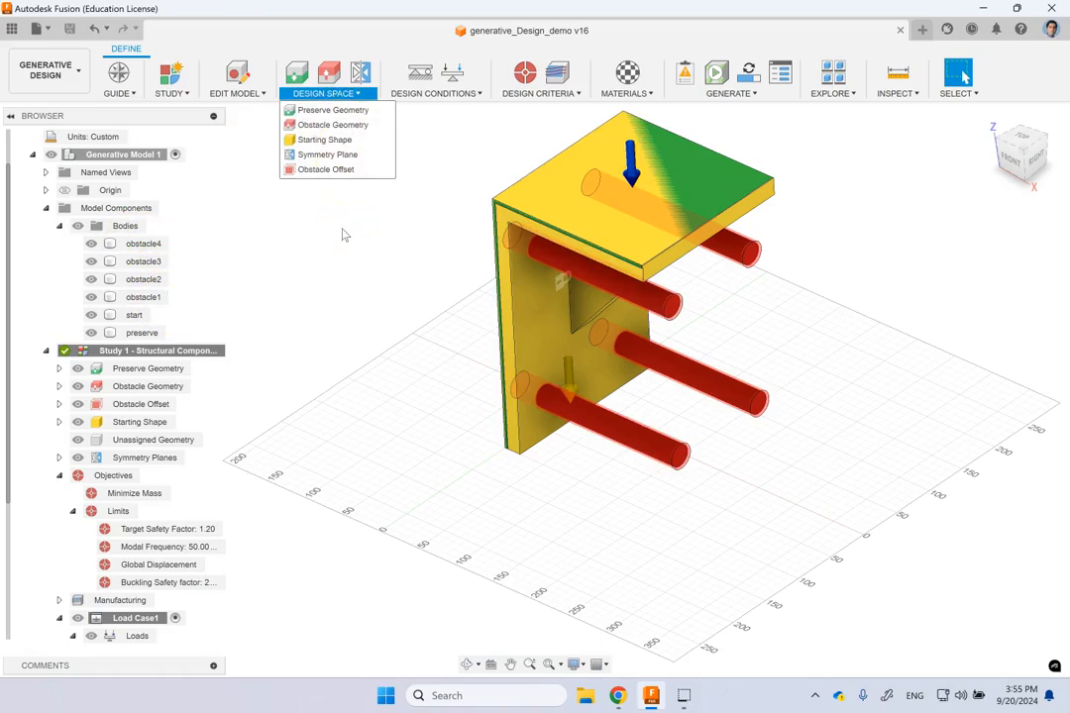
left_click(334, 145)
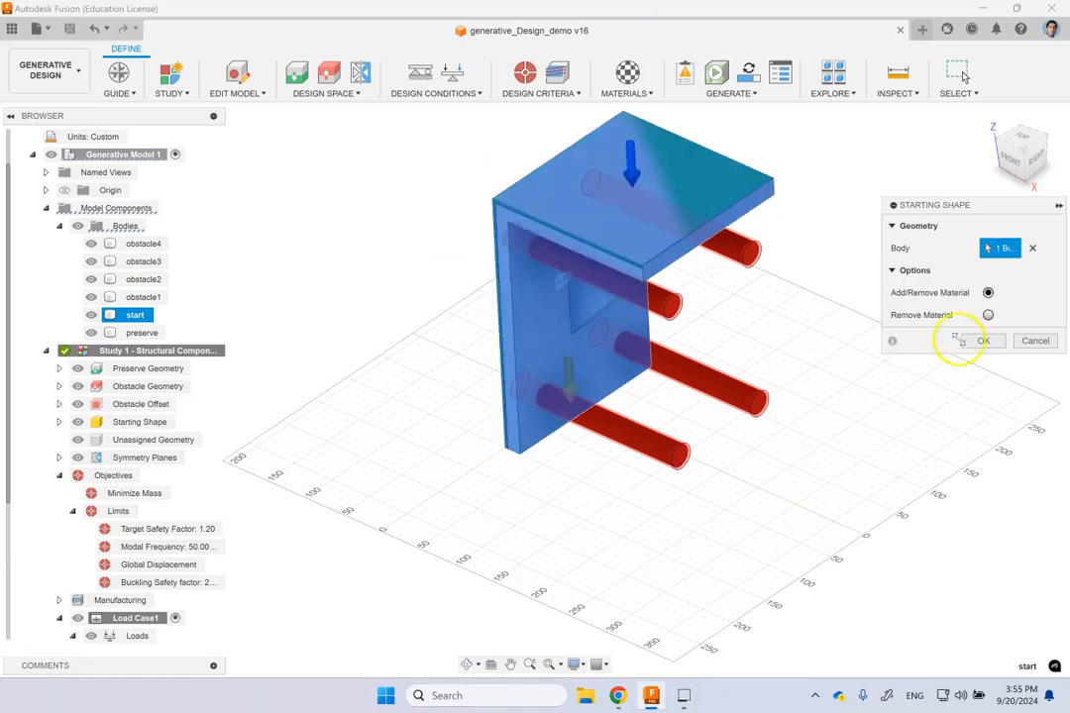
left_click(1036, 347)
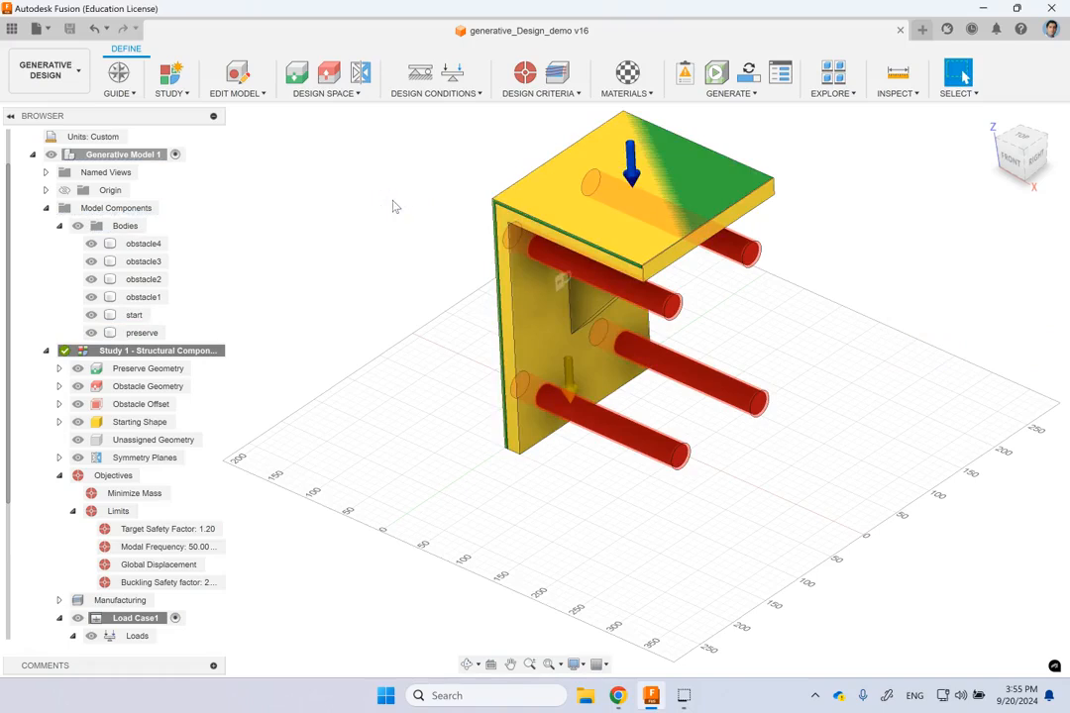
left_click(351, 93)
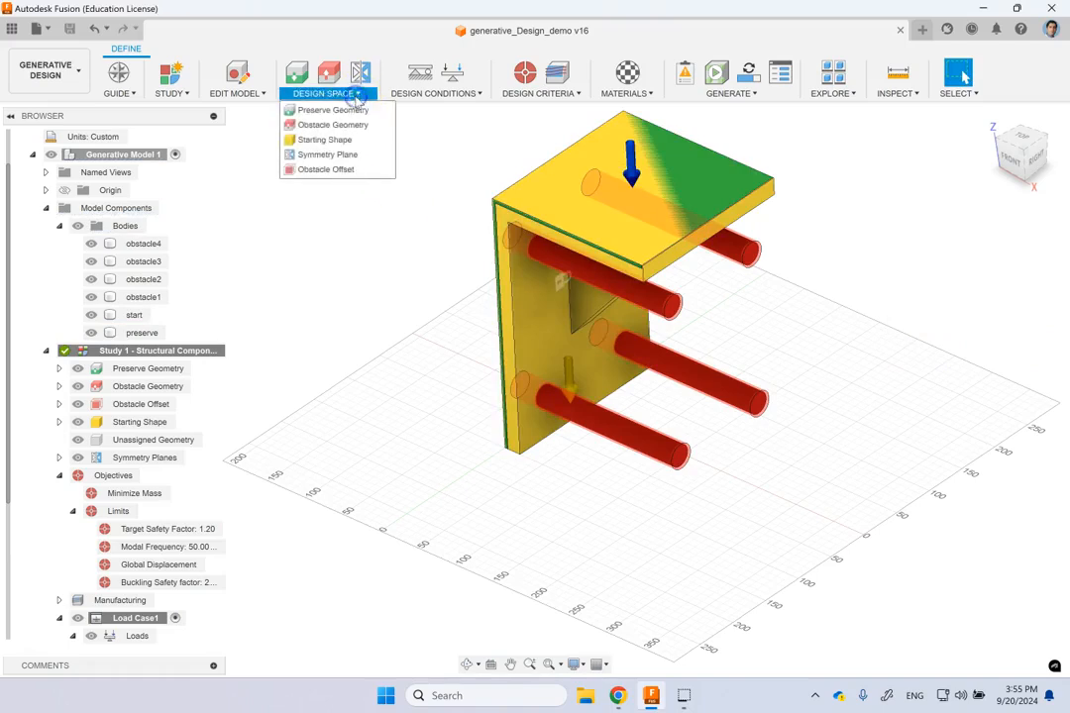
left_click(337, 155)
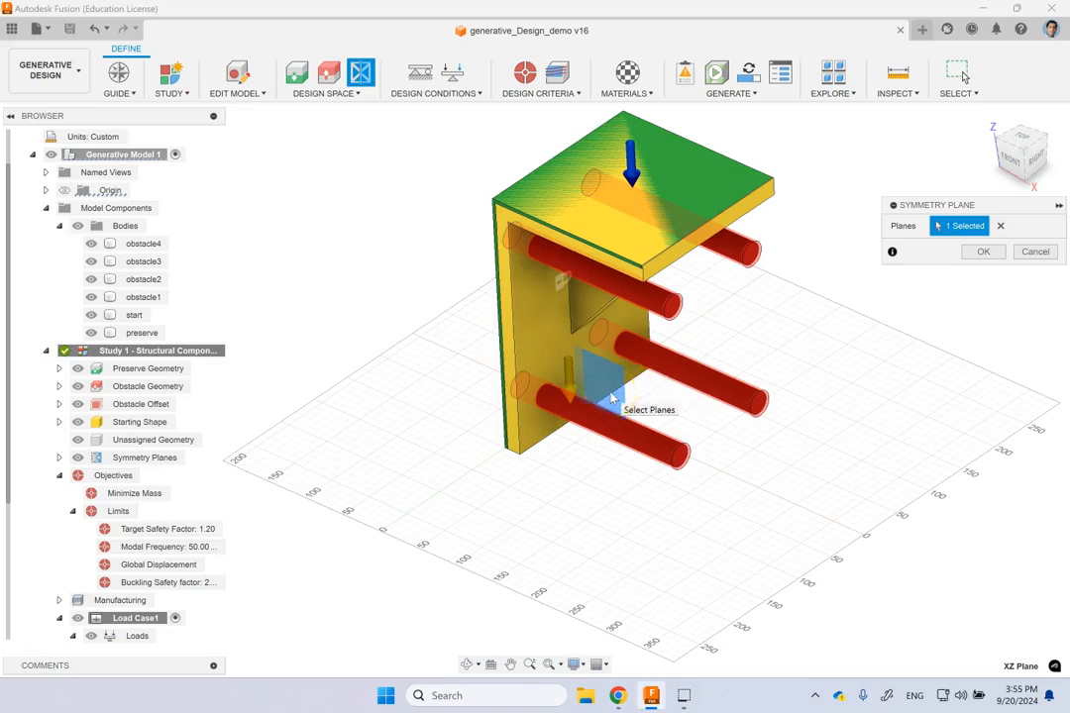
left_click(1033, 252)
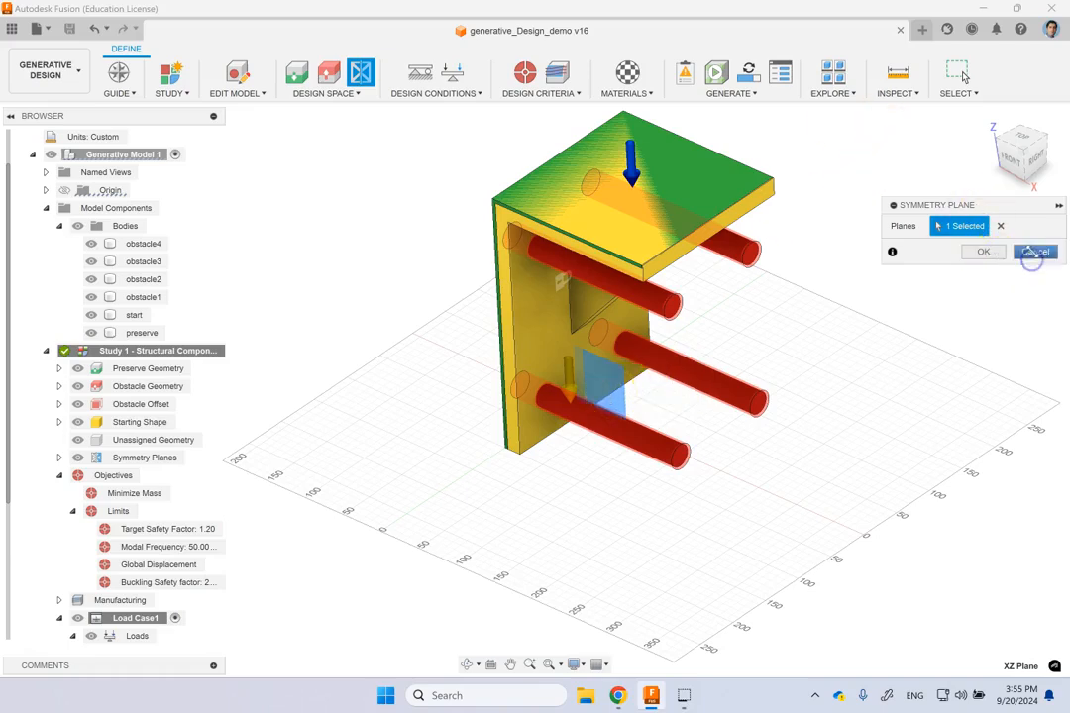
Step: Cancel the Obstacle Offset dialog, then expand Obstacle Offset in the browser and highlight the 2.00 mm offset entry
left_click(353, 93)
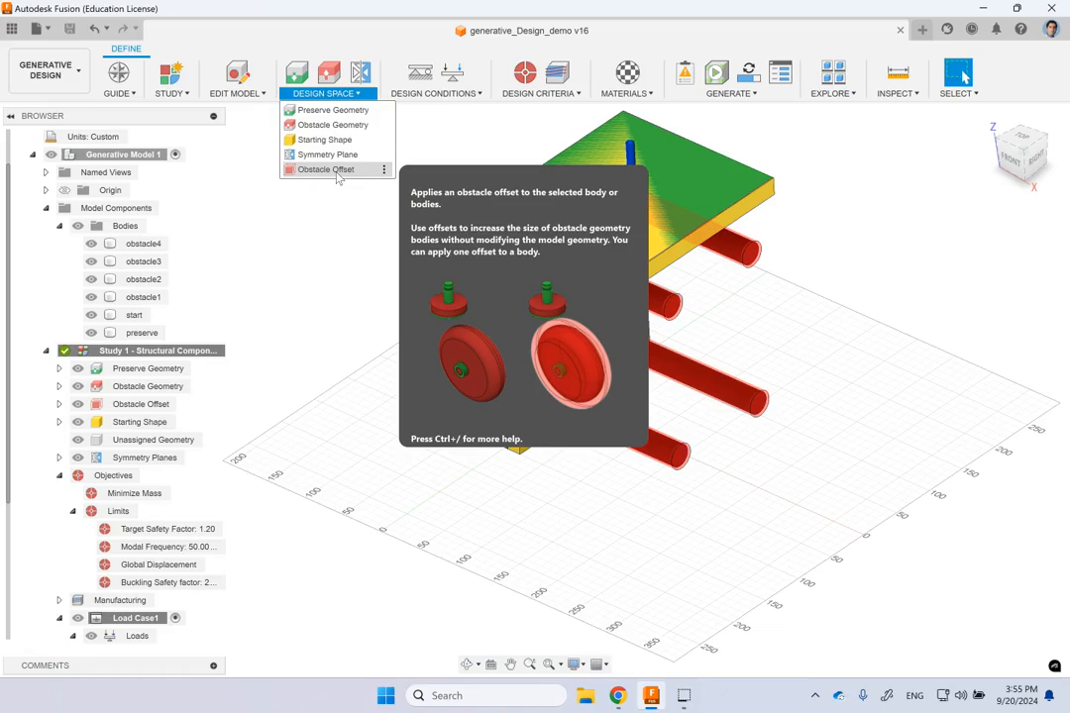
left_click(338, 170)
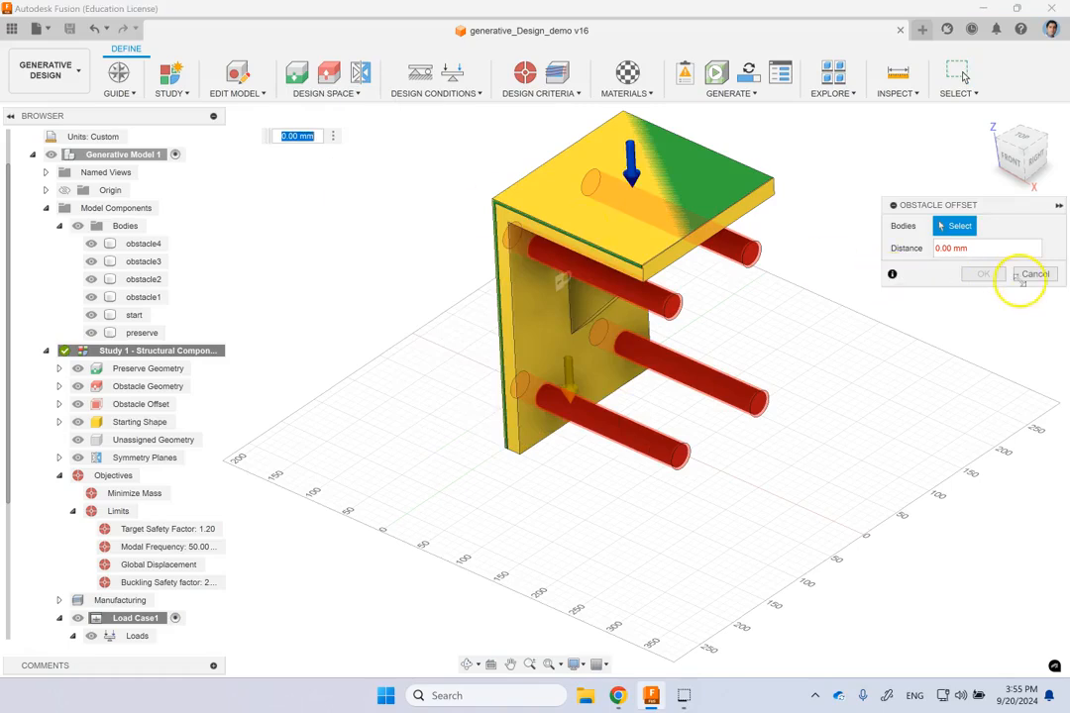
left_click(1031, 274)
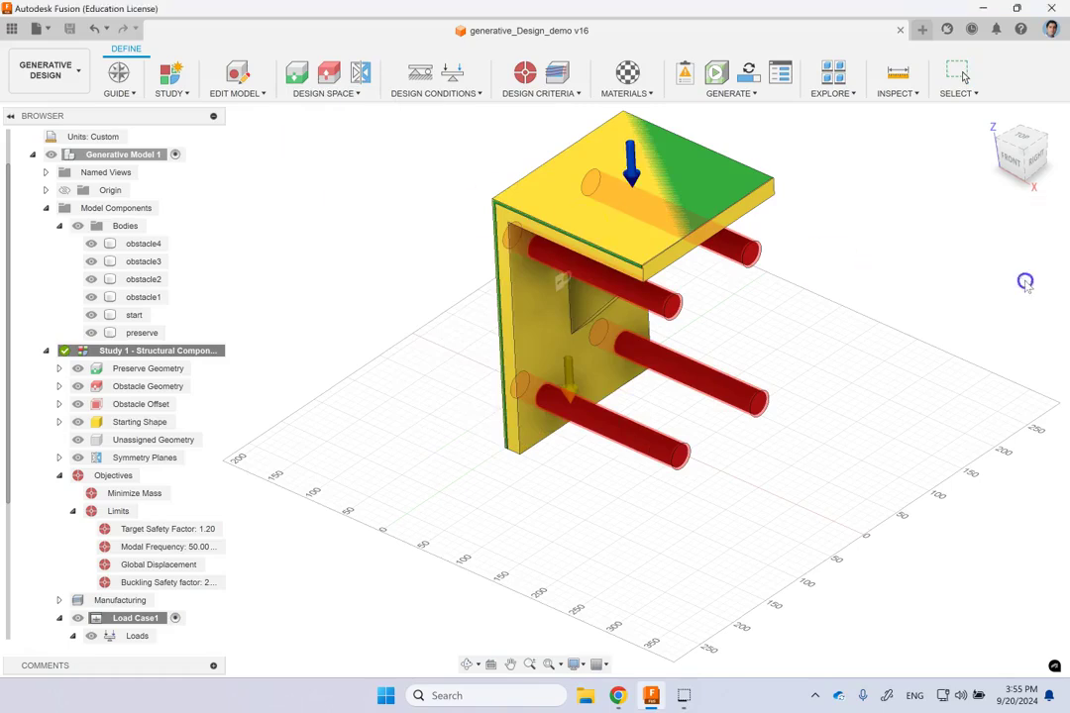
left_click(58, 404)
left_click(174, 426)
scroll(674, 451, "up", 3)
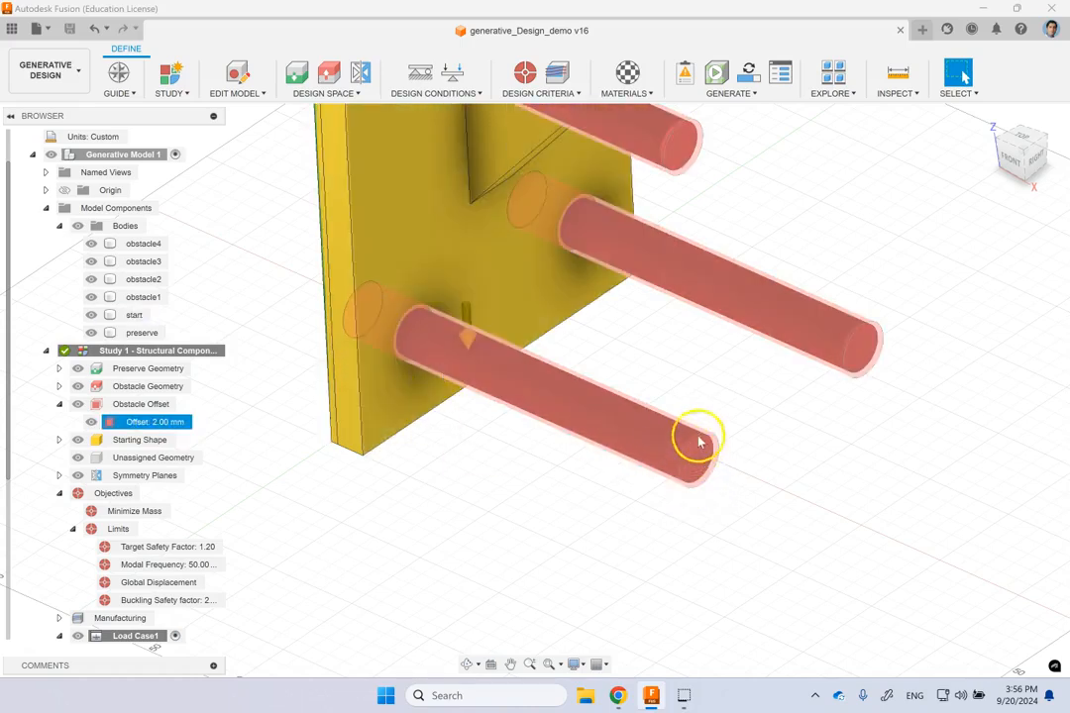
left_click(383, 459)
scroll(387, 456, "down", 5)
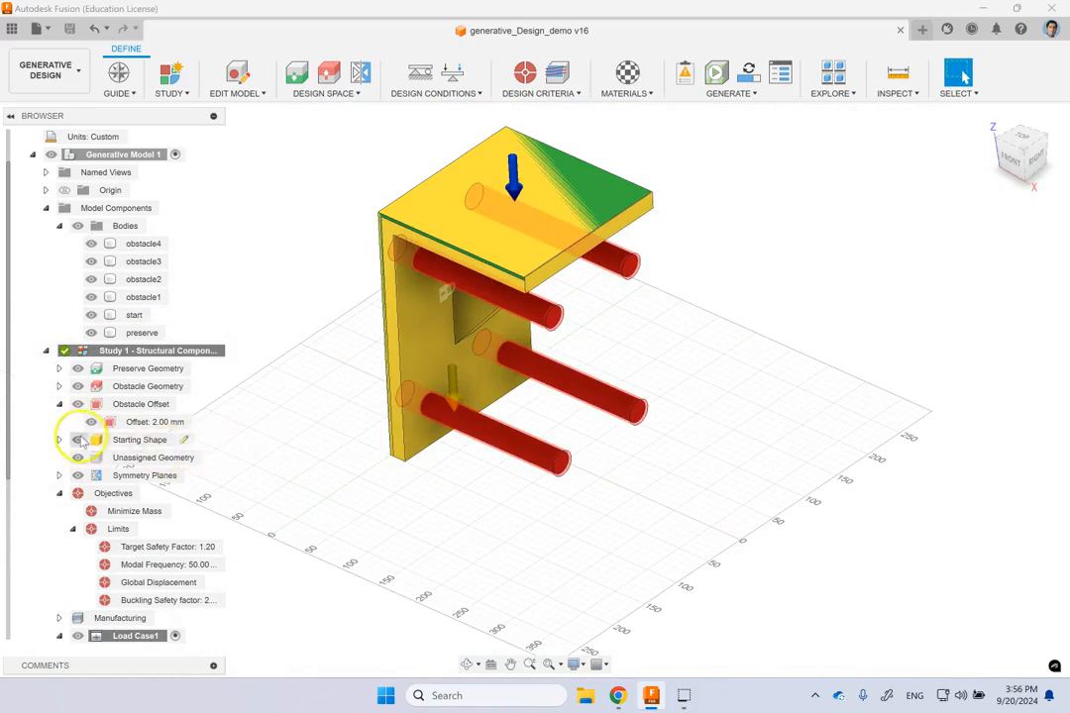
Step: Expand the Starting Shape, Obstacle Geometry, Preserve Geometry and Symmetry Planes groups to see their contents
left_click(58, 439)
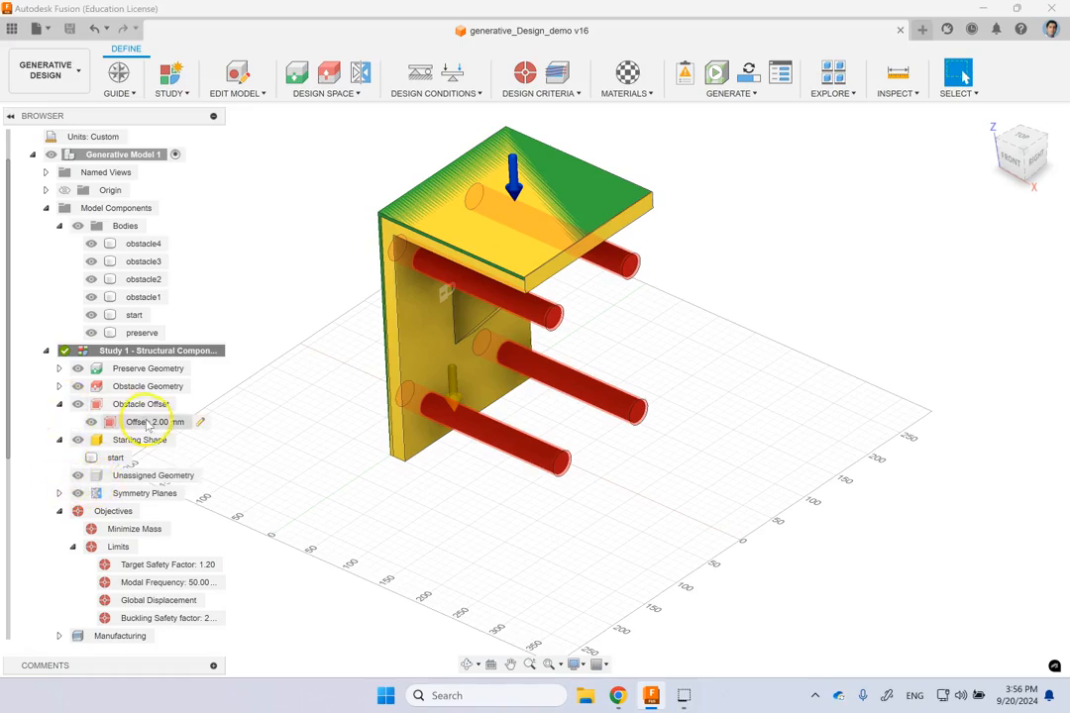
left_click(58, 386)
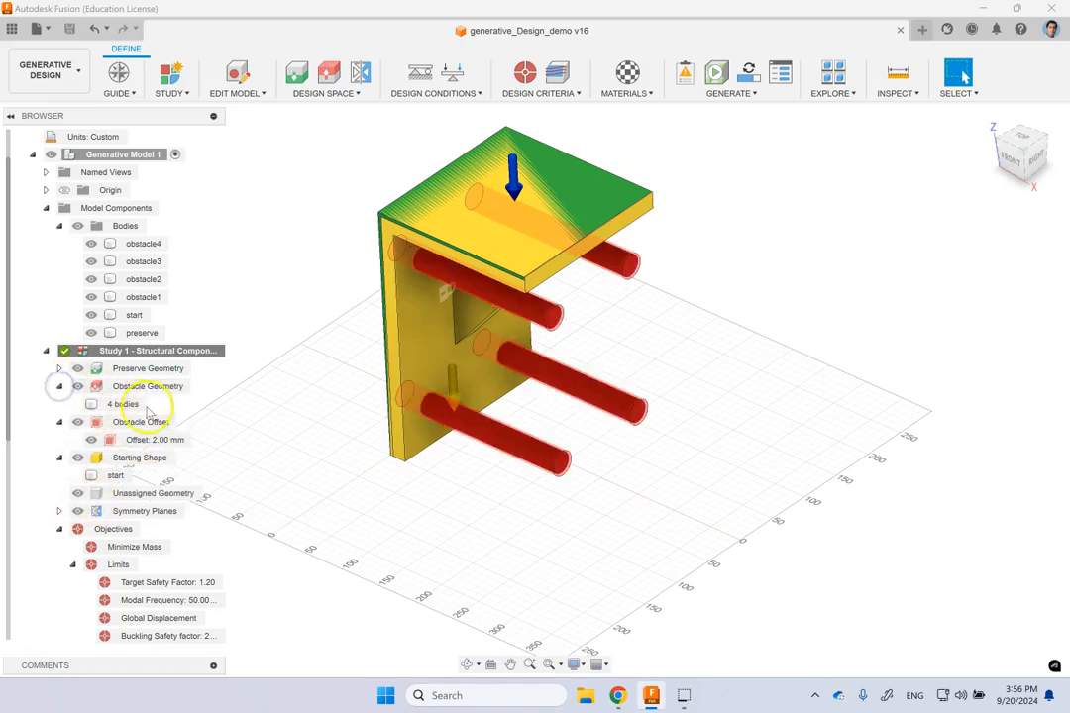
left_click(58, 368)
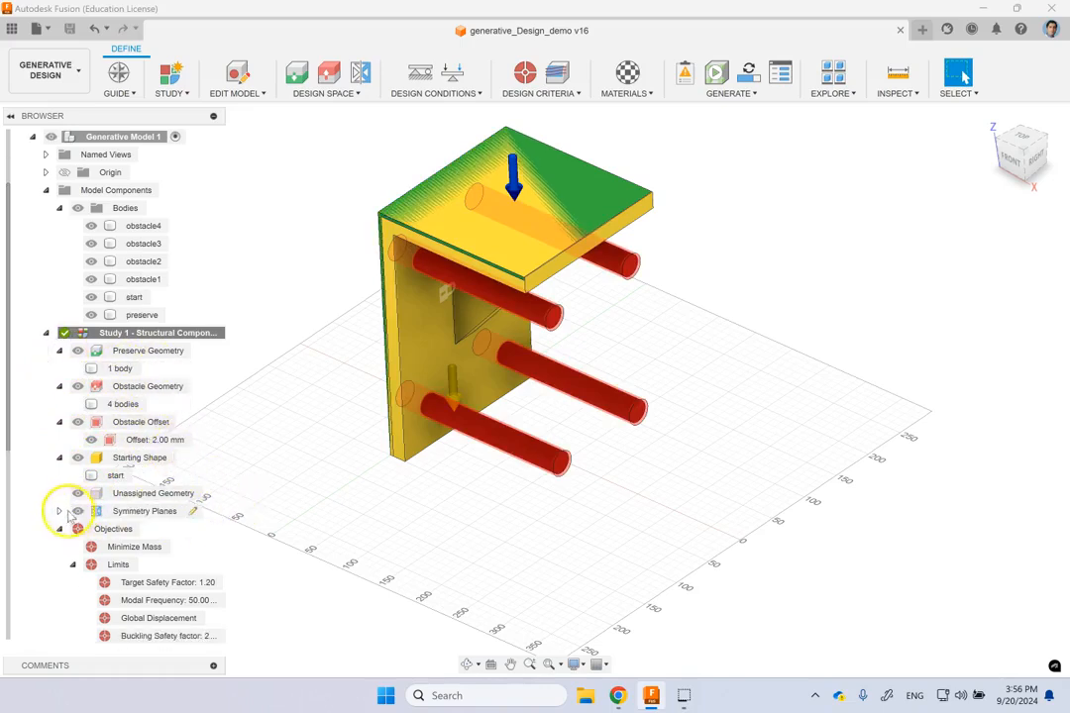
left_click(58, 511)
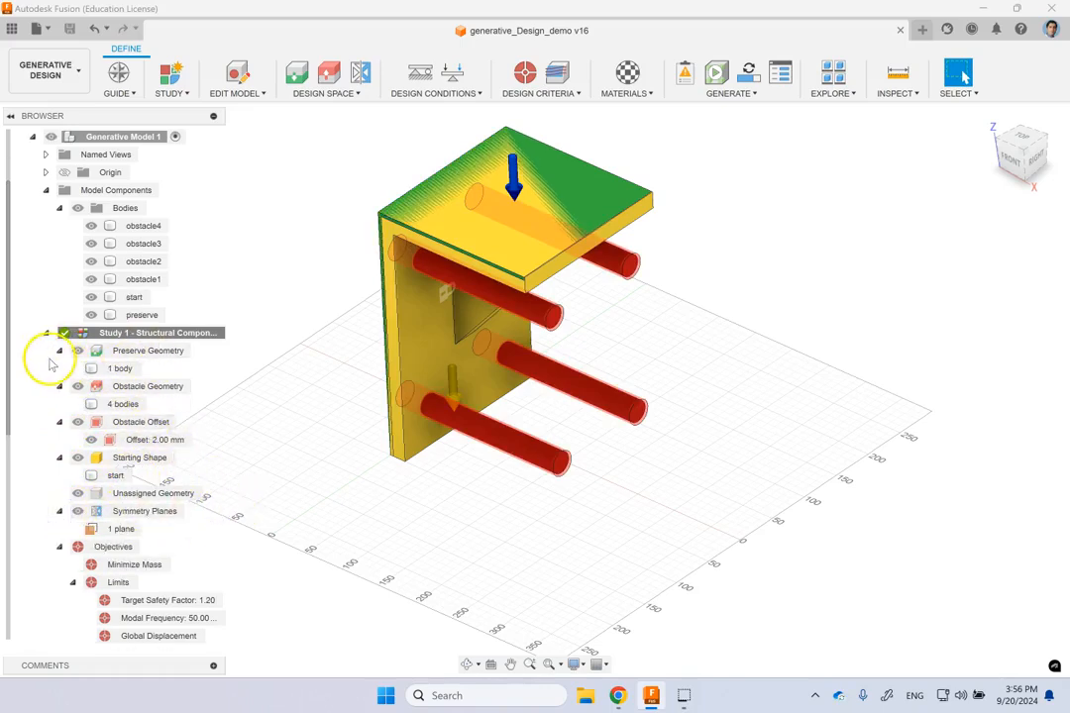
Step: Collapse the preserve, obstacle, starting shape and symmetry groups again
left_click(59, 350)
left_click(58, 369)
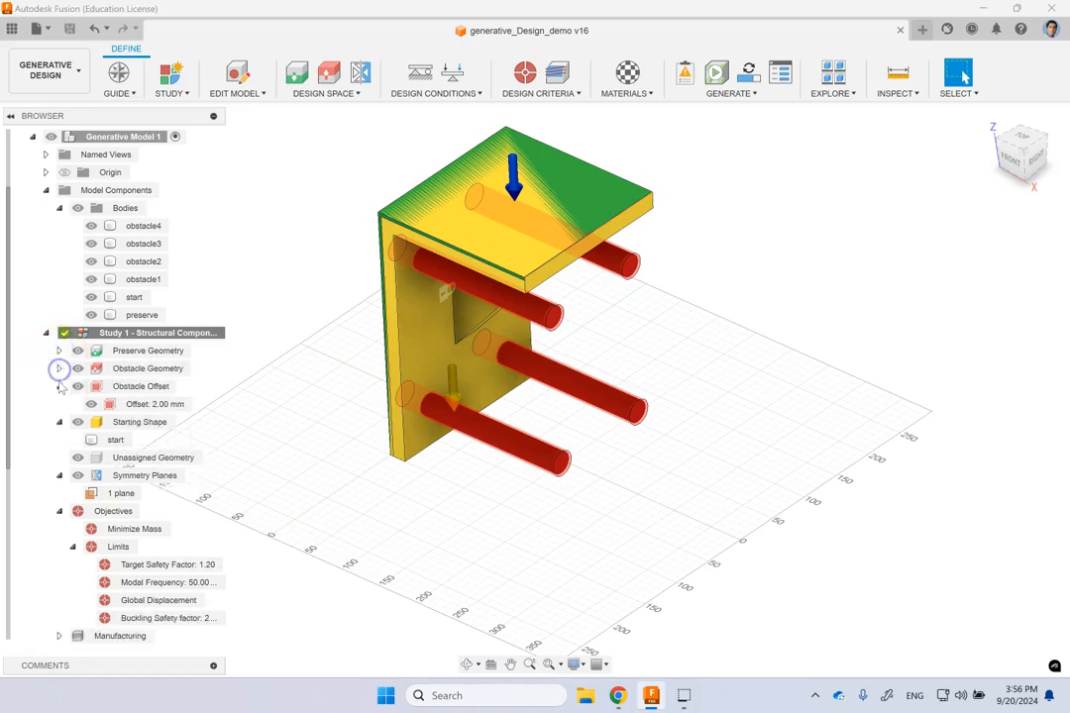
left_click(58, 404)
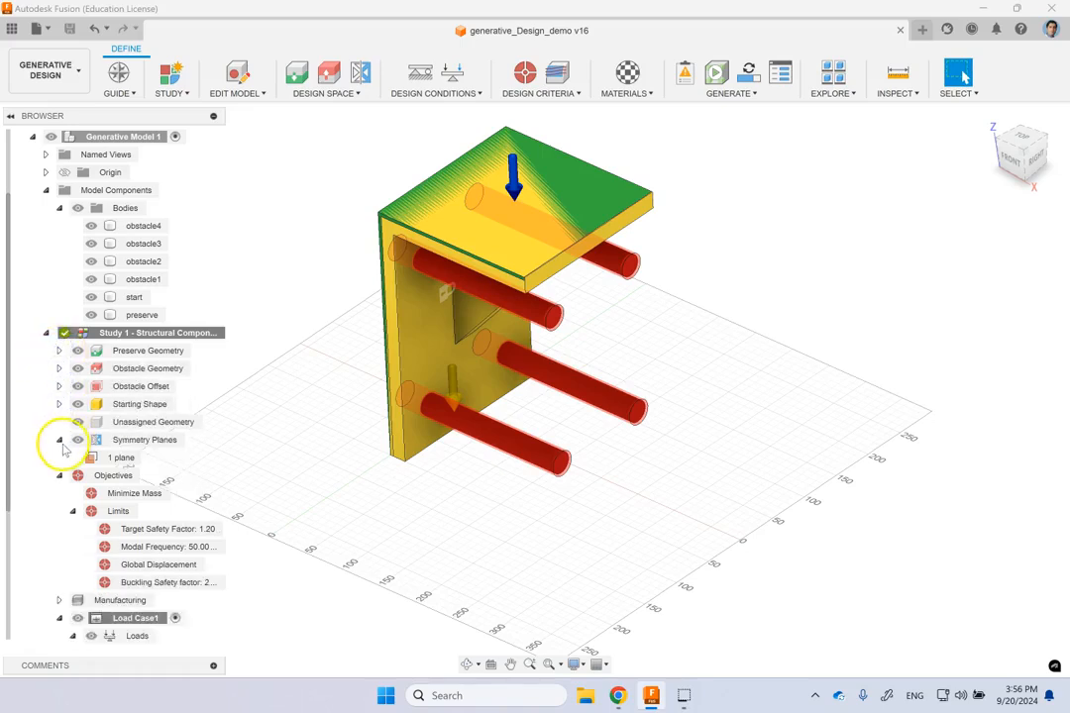
left_click(59, 440)
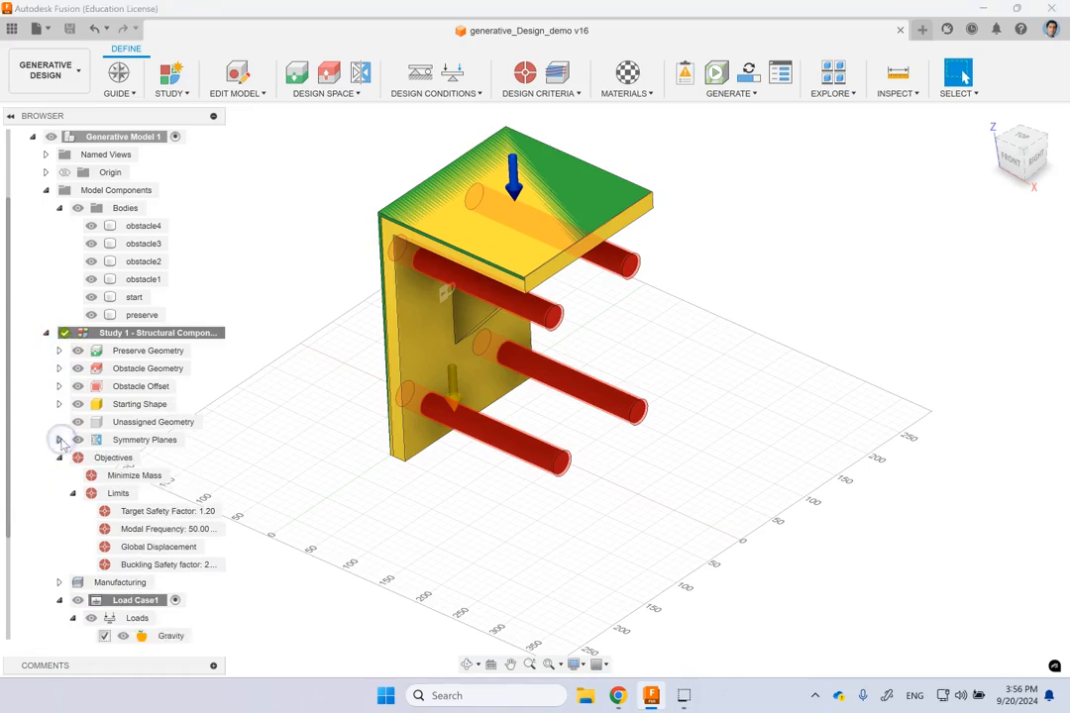
left_click(60, 437)
left_click(60, 349)
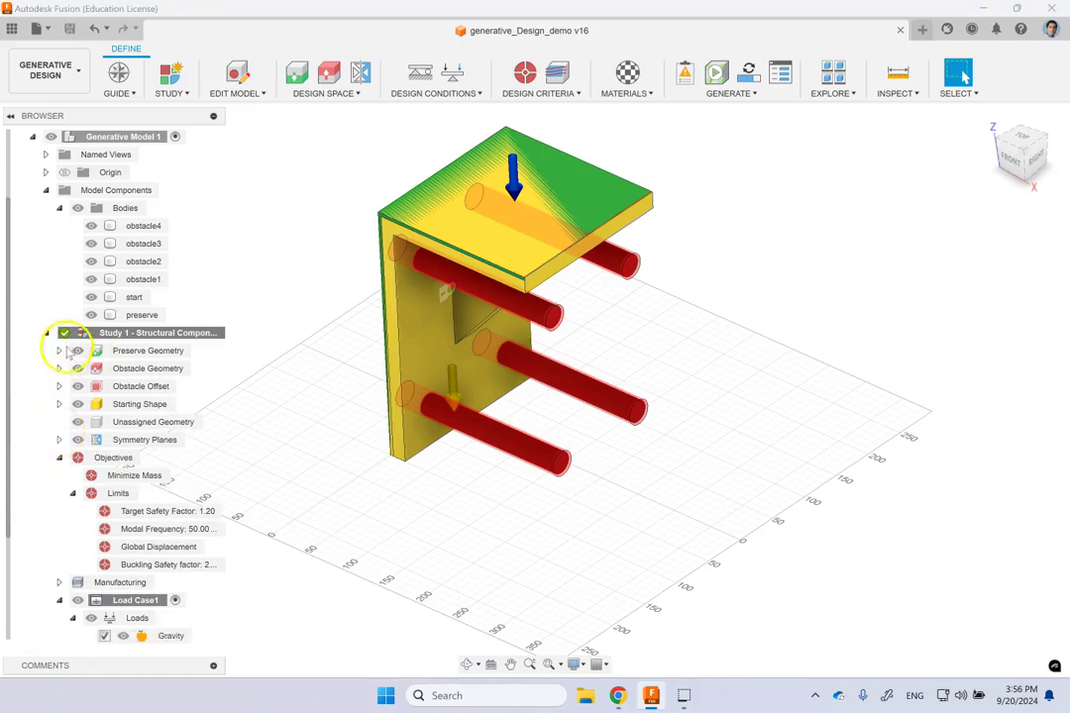
left_click(525, 72)
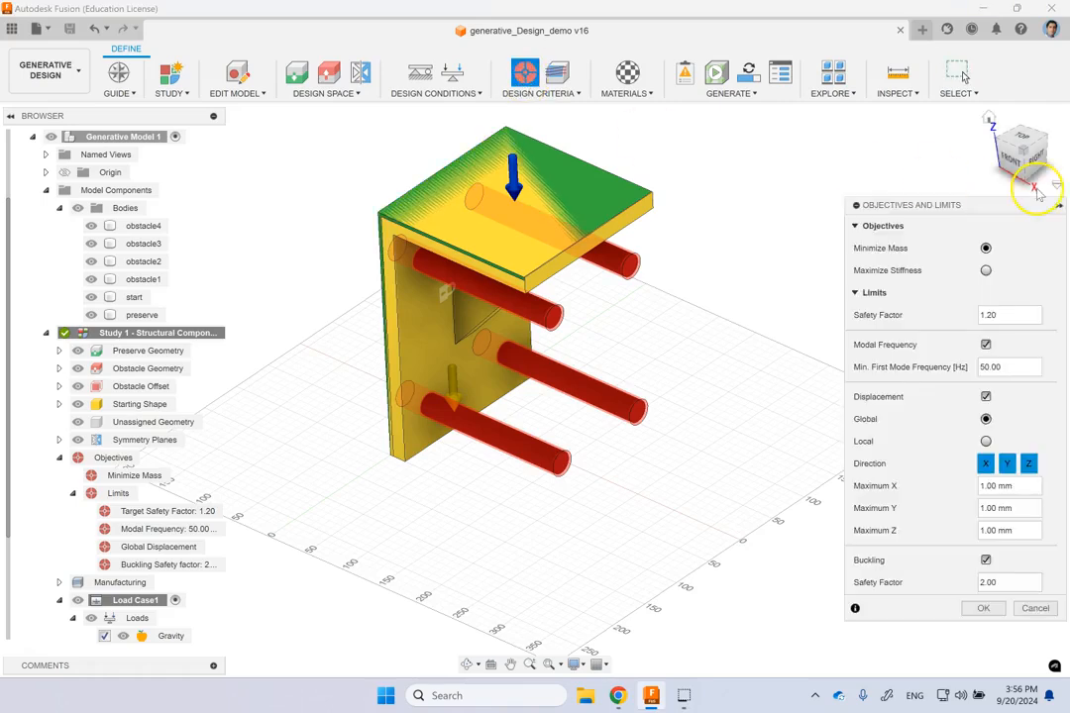
left_click(986, 270)
left_click(985, 249)
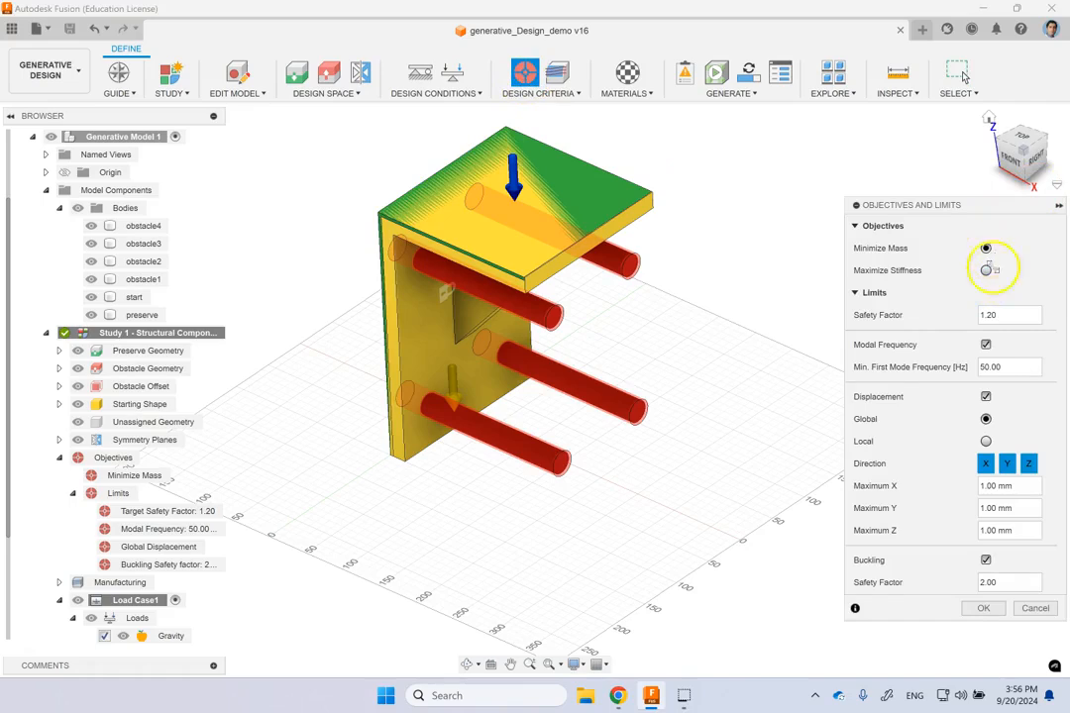
double_click(1016, 316)
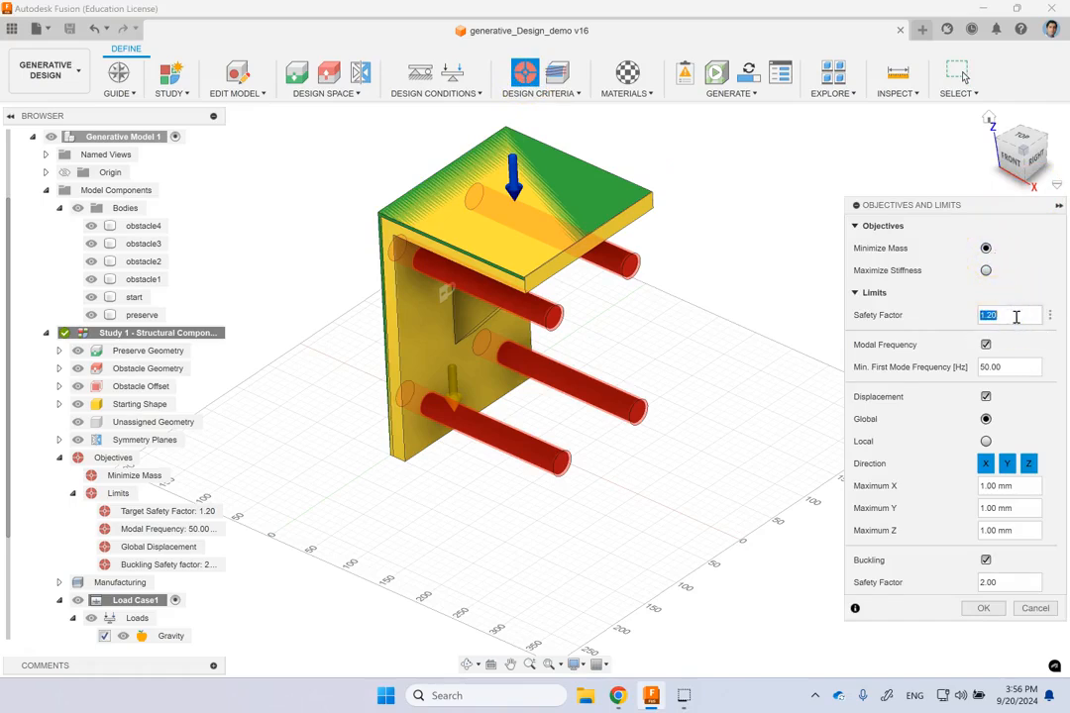
left_click(987, 344)
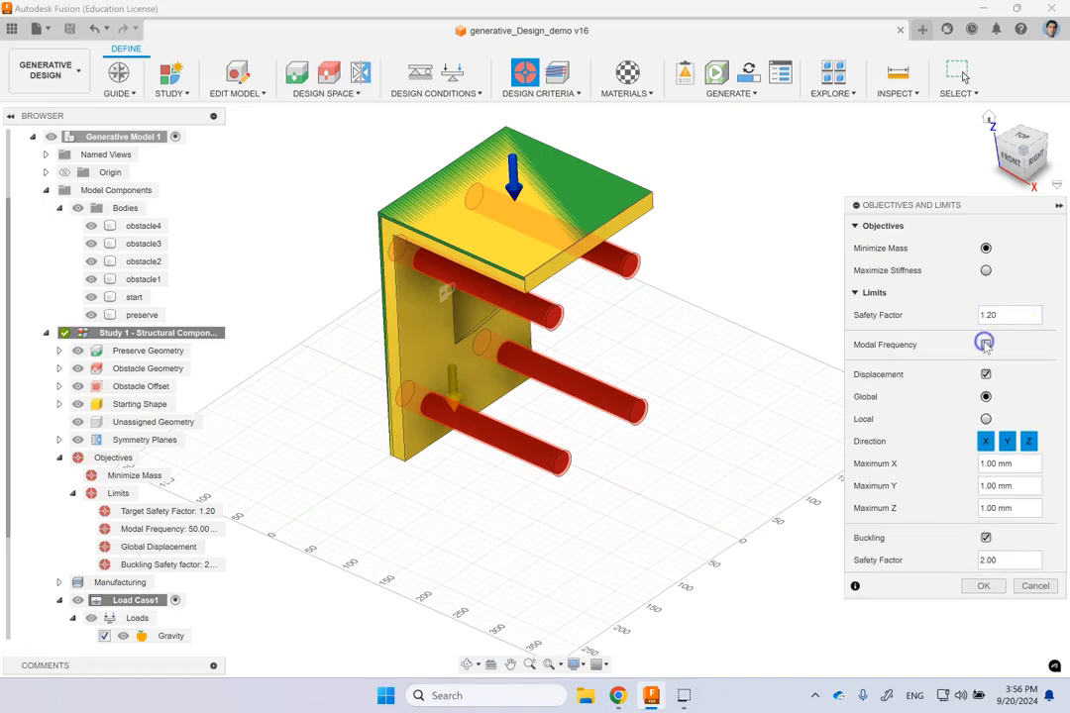
left_click(987, 345)
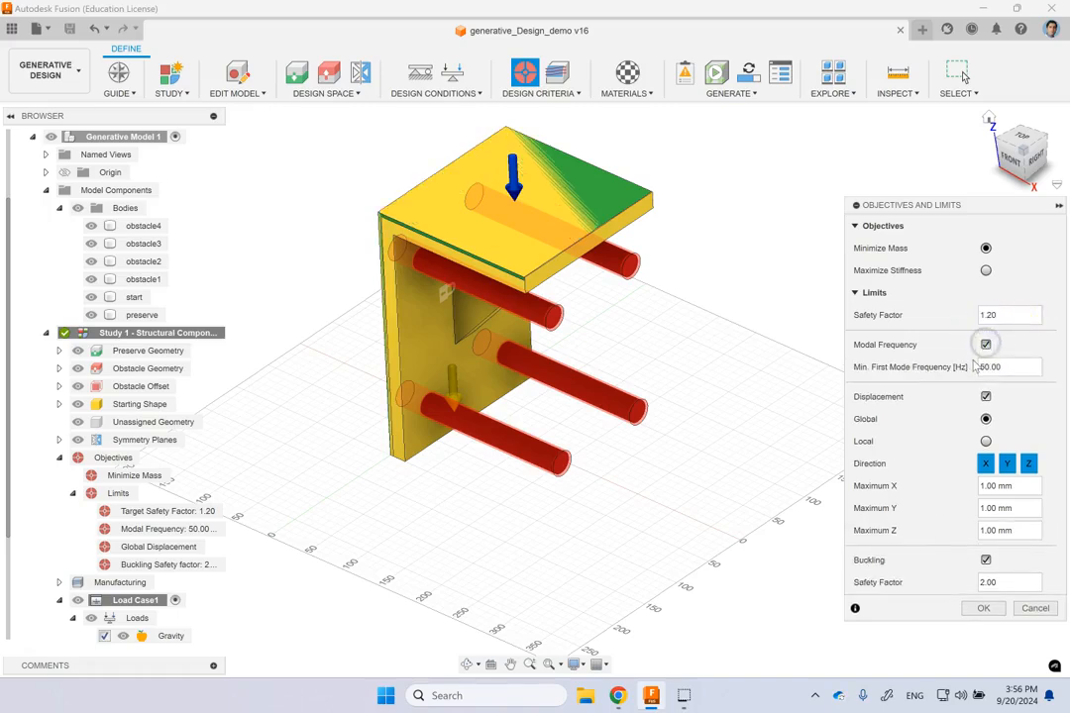
left_click(993, 365)
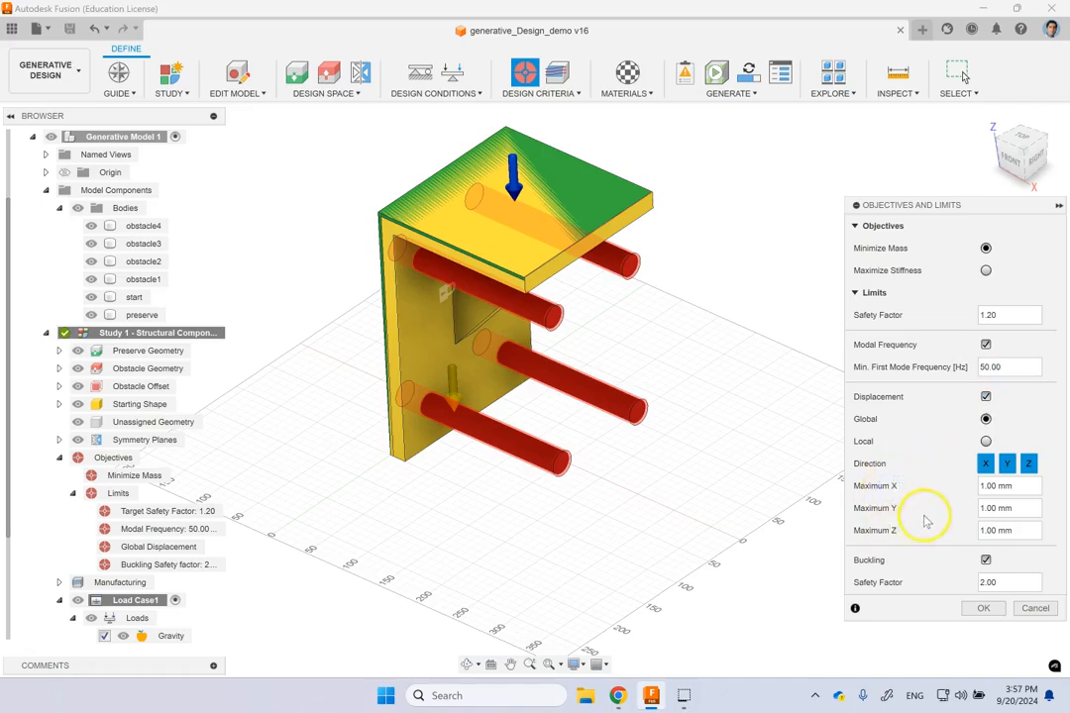
left_click(986, 396)
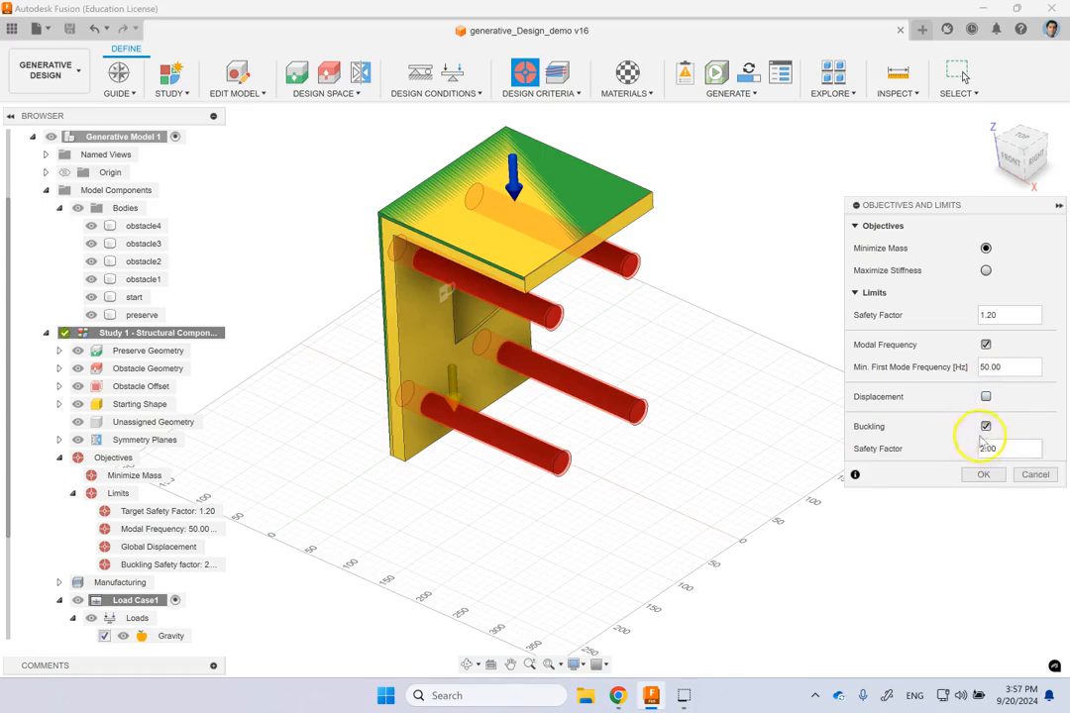
left_click(985, 426)
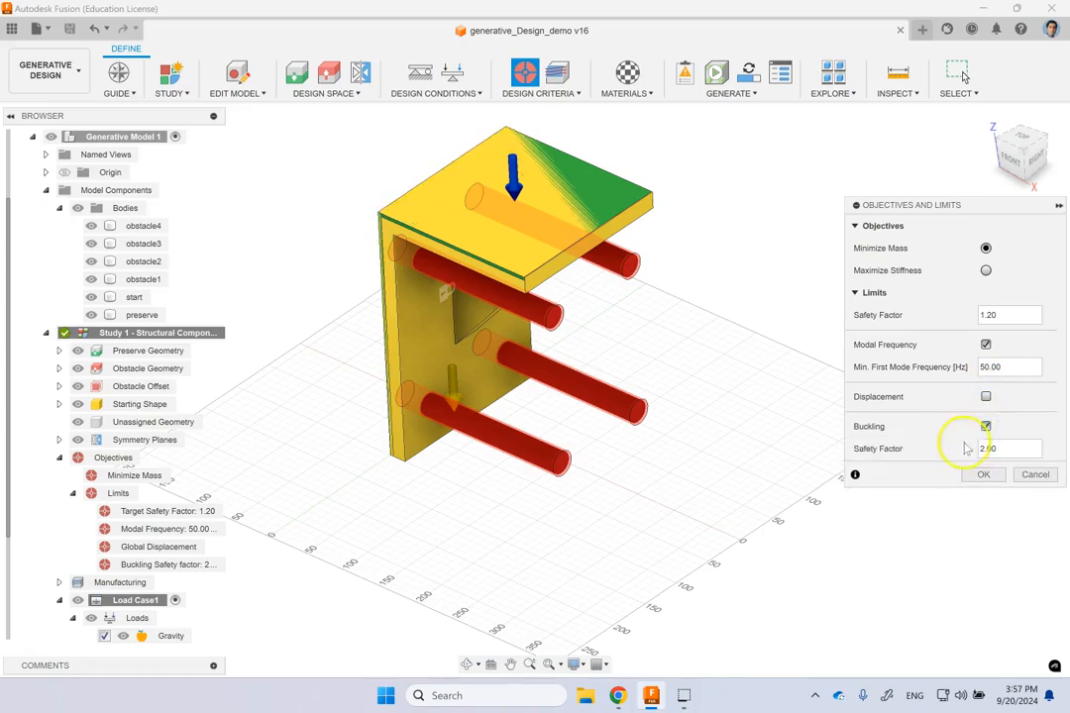
left_click(986, 396)
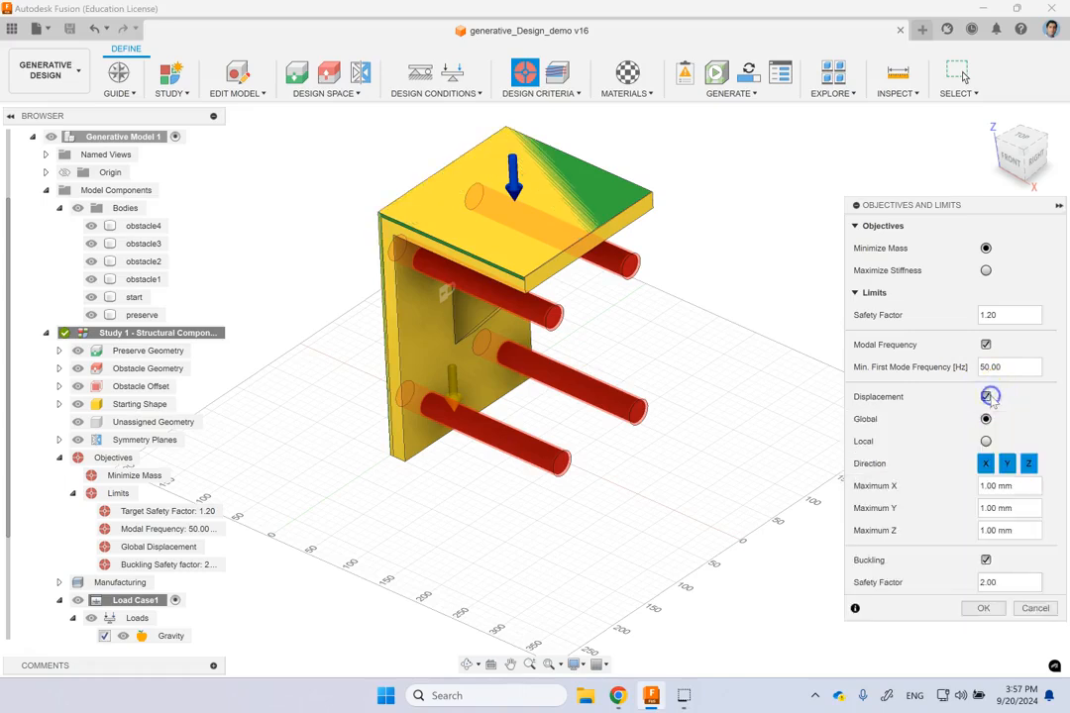
left_click(984, 609)
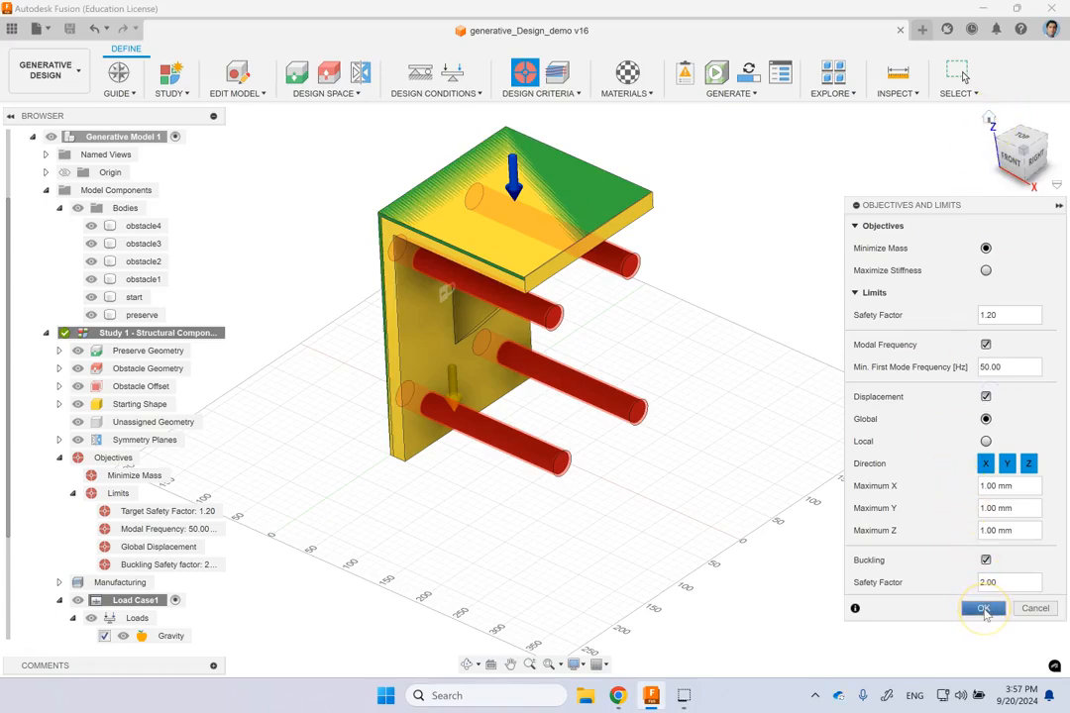
Step: Bring up the Manufacturing settings and check the additive overhang angle of 45.0°
left_click(560, 72)
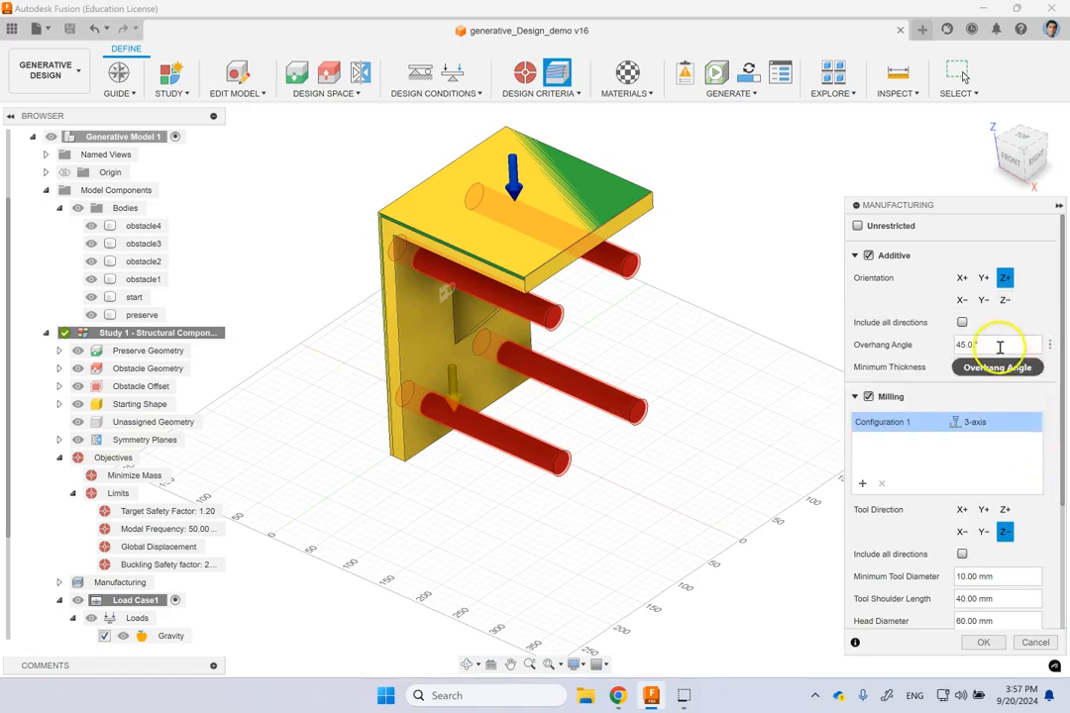
left_click(999, 347)
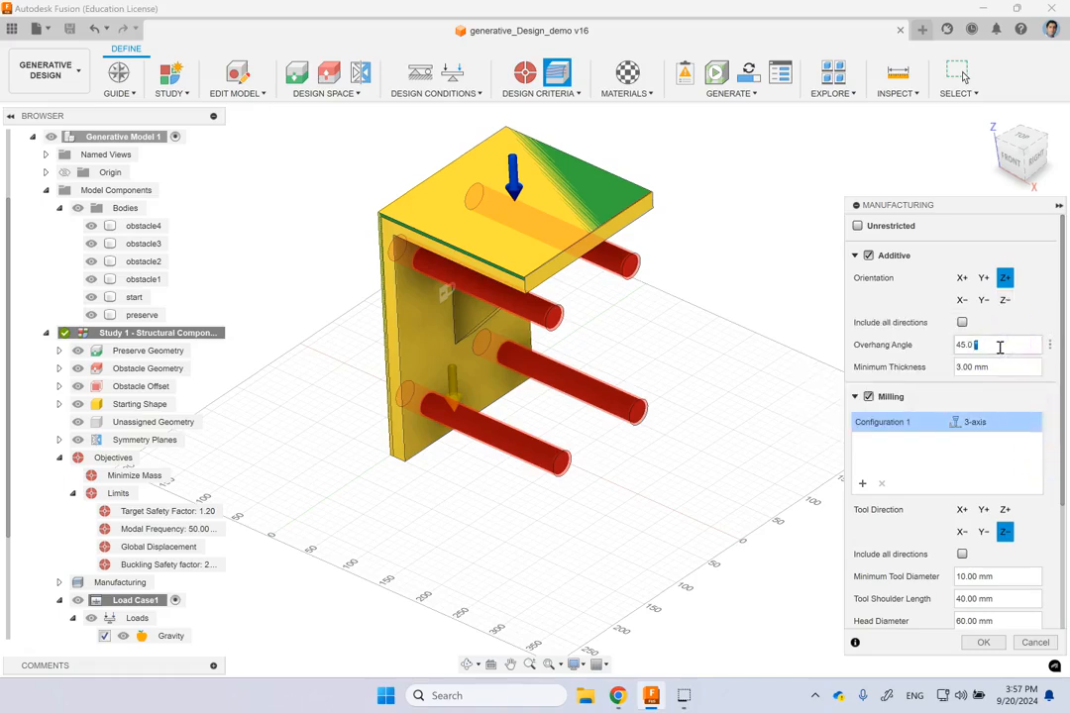
left_click(985, 371)
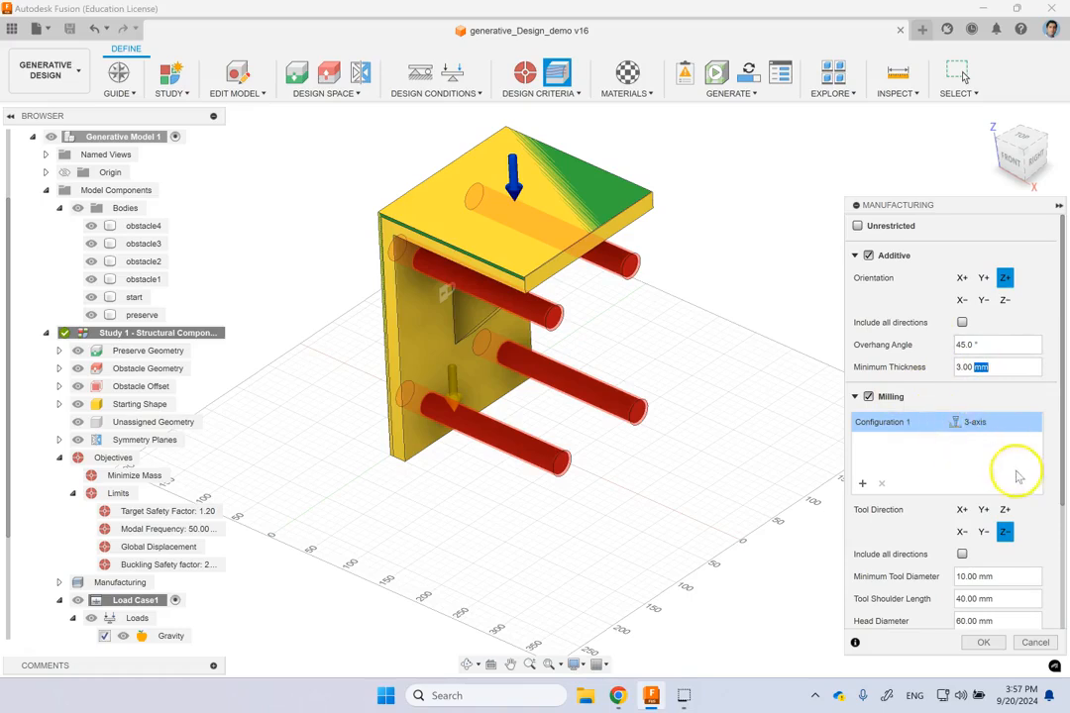
scroll(990, 485, "down", 2)
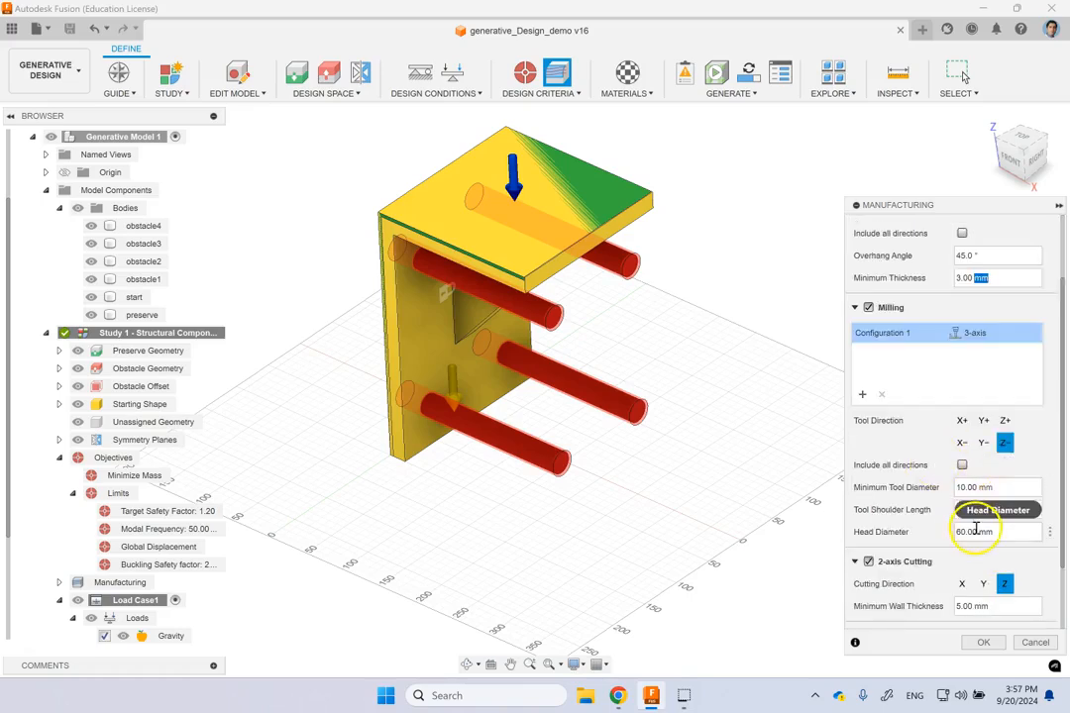
Step: Review the milling minimum tool diameter and tool shoulder length values, then the 2-axis cutting and casting options
left_click(1017, 487)
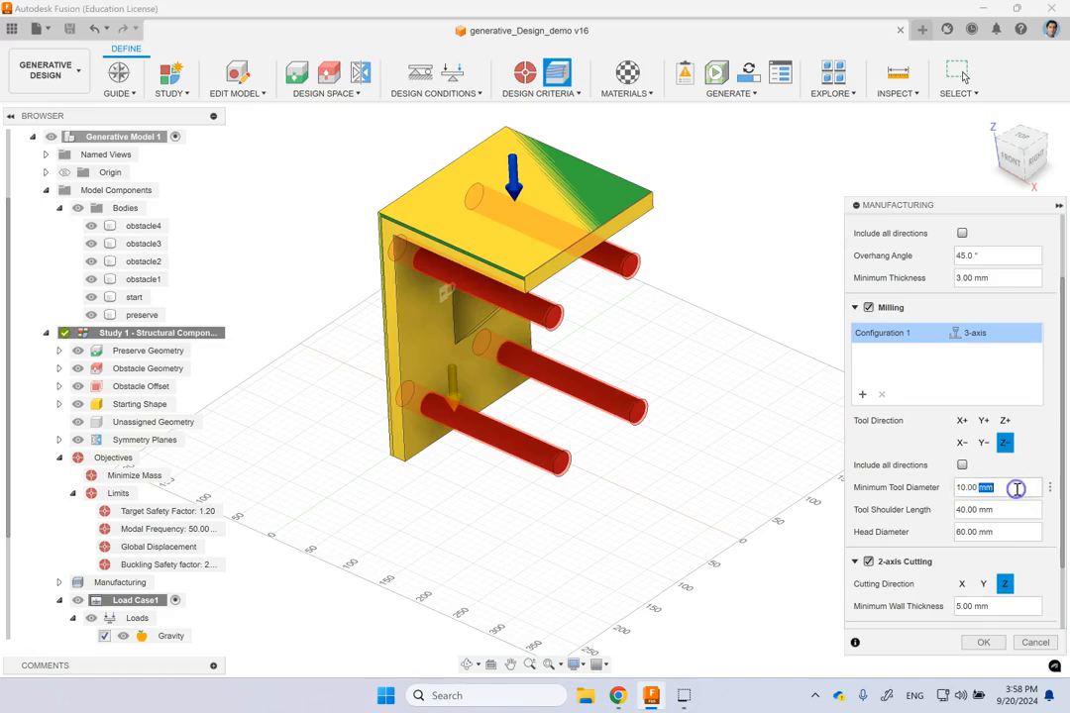
triple_click(1016, 489)
left_click(977, 533)
triple_click(961, 513)
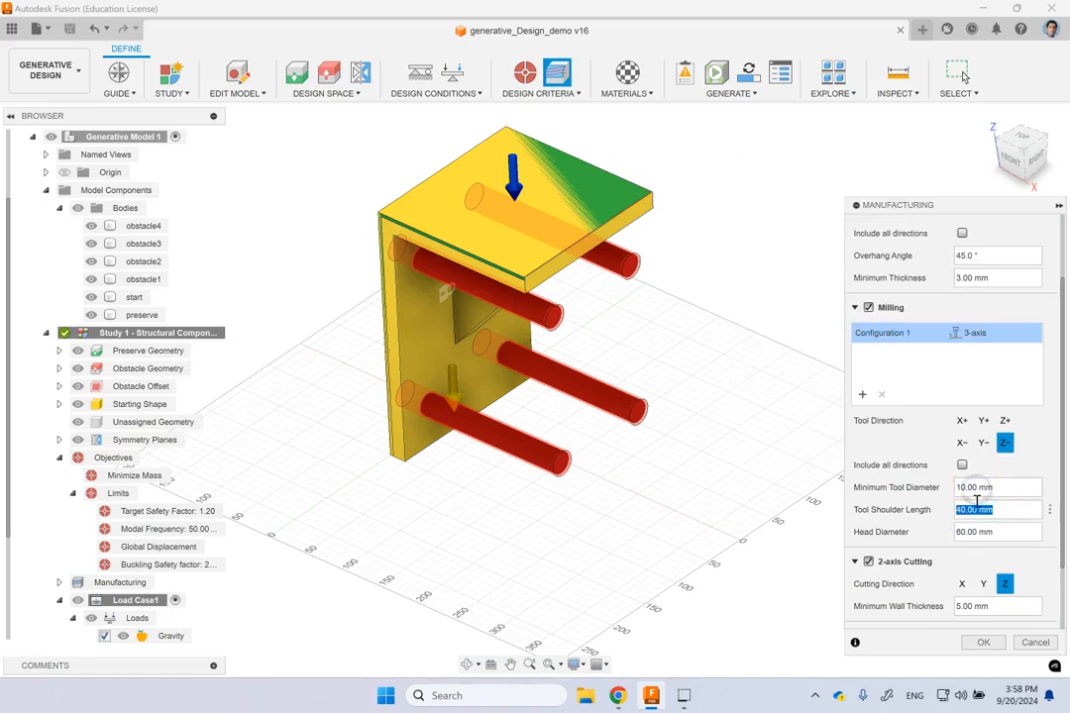
mouse_move(978, 487)
left_click(981, 533)
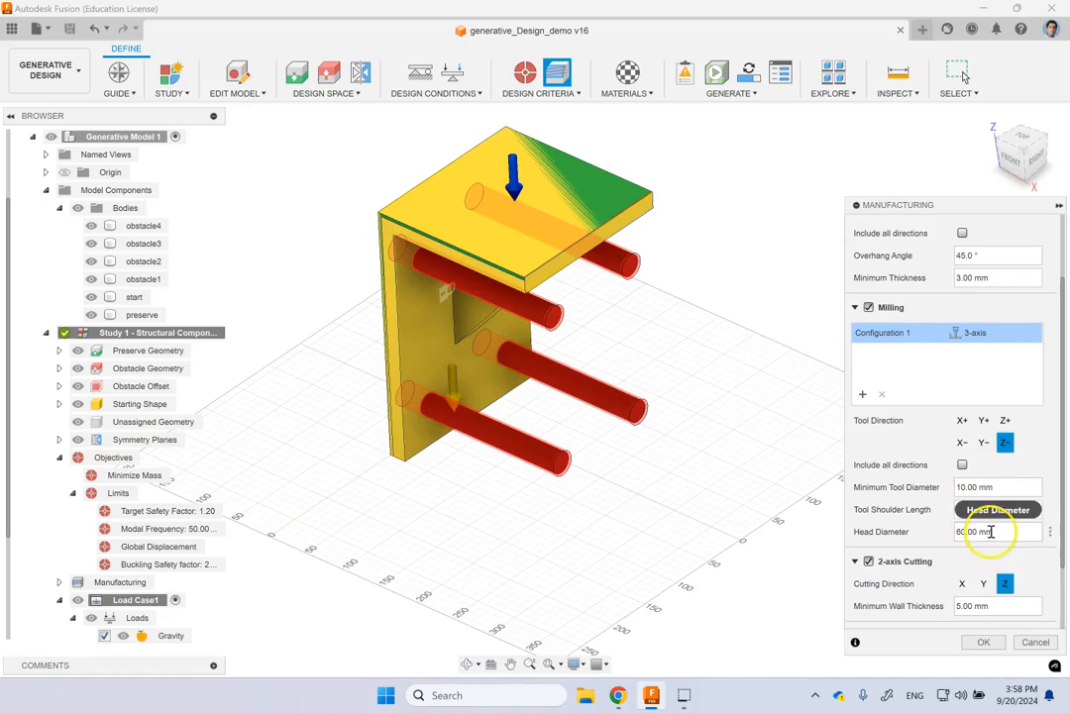
scroll(921, 561, "down", 2)
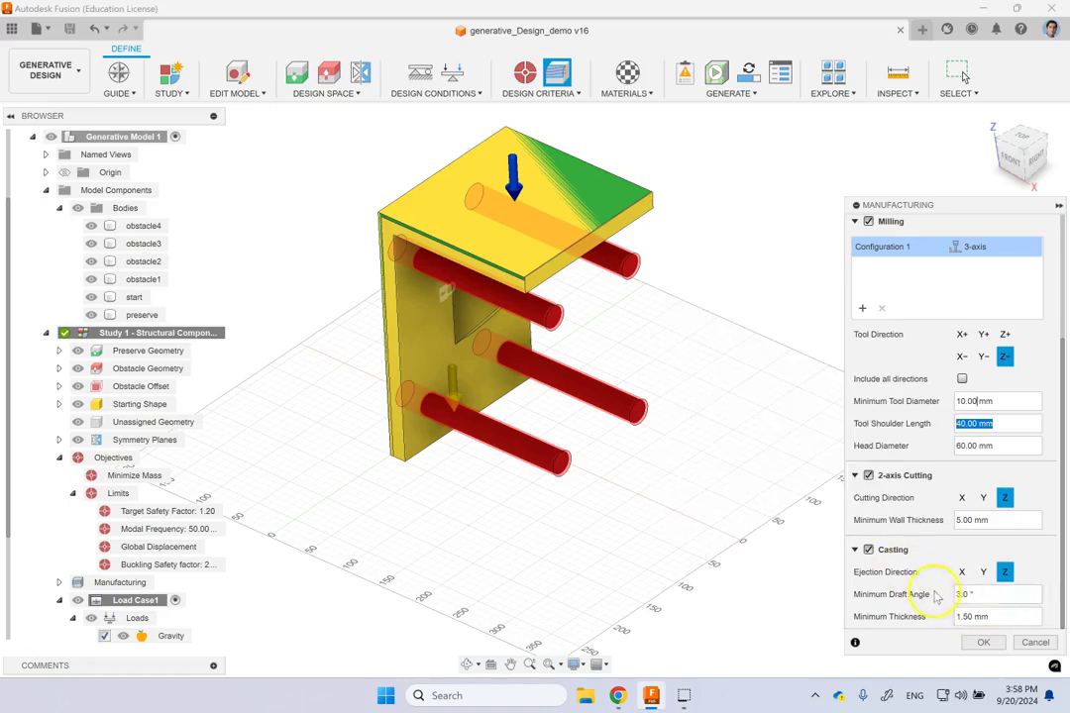
scroll(941, 466, "up", 4)
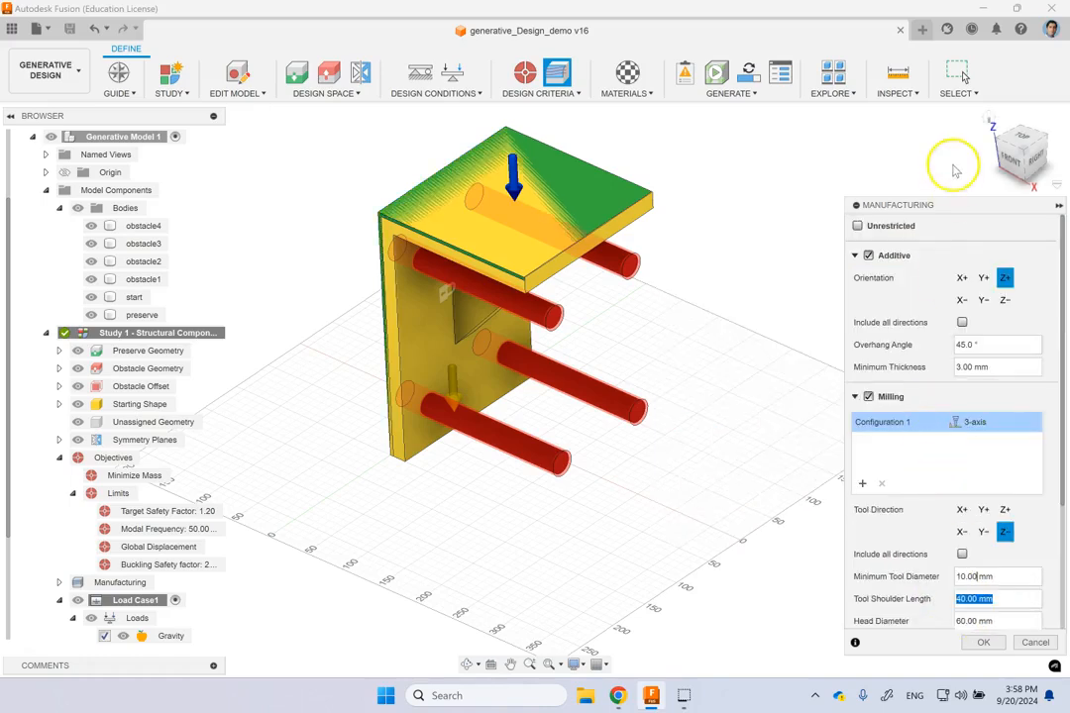
left_click(859, 226)
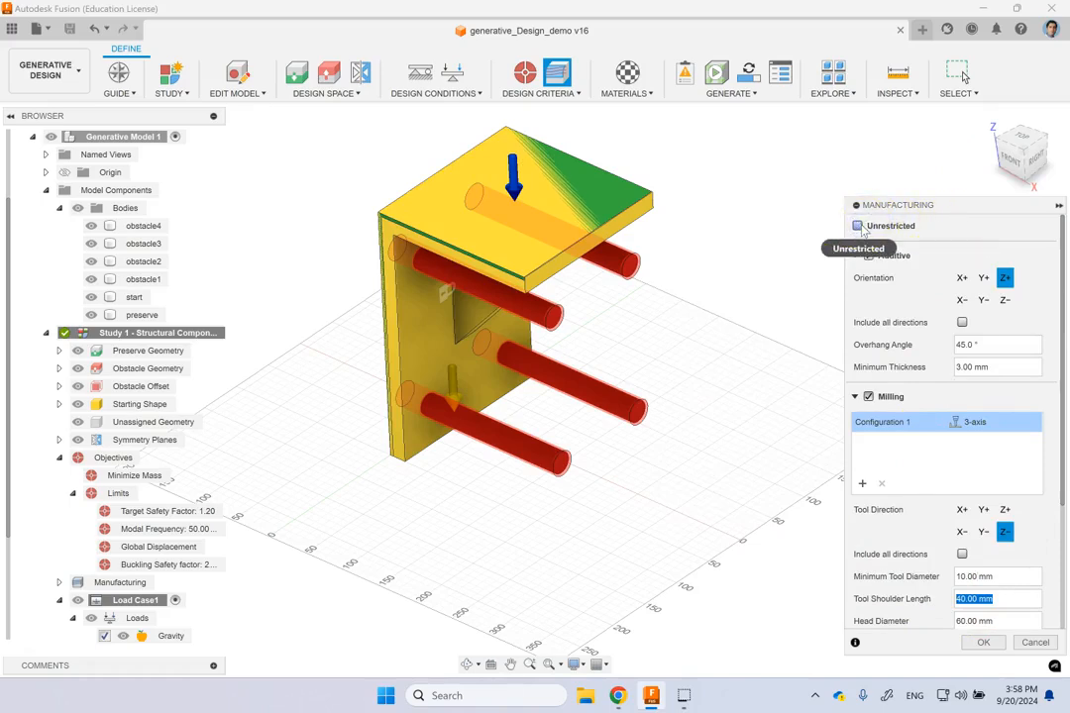
Step: Minimize the manufacturing settings, peek at the Materials list, then show the Design Conditions commands
left_click(856, 205)
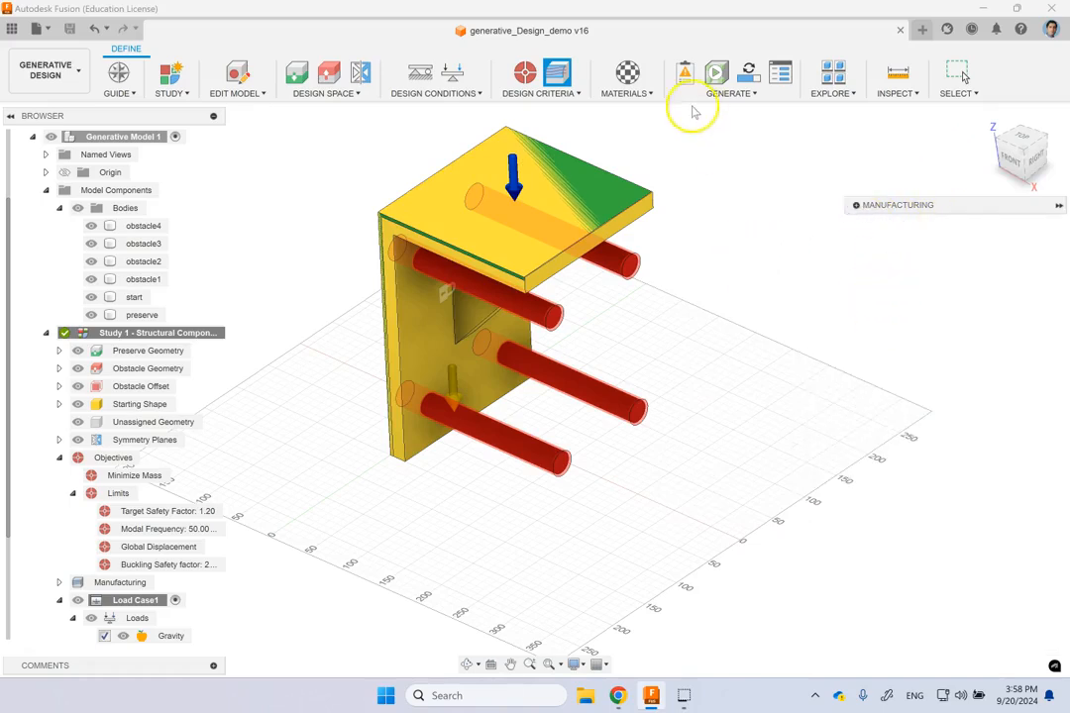
left_click(644, 95)
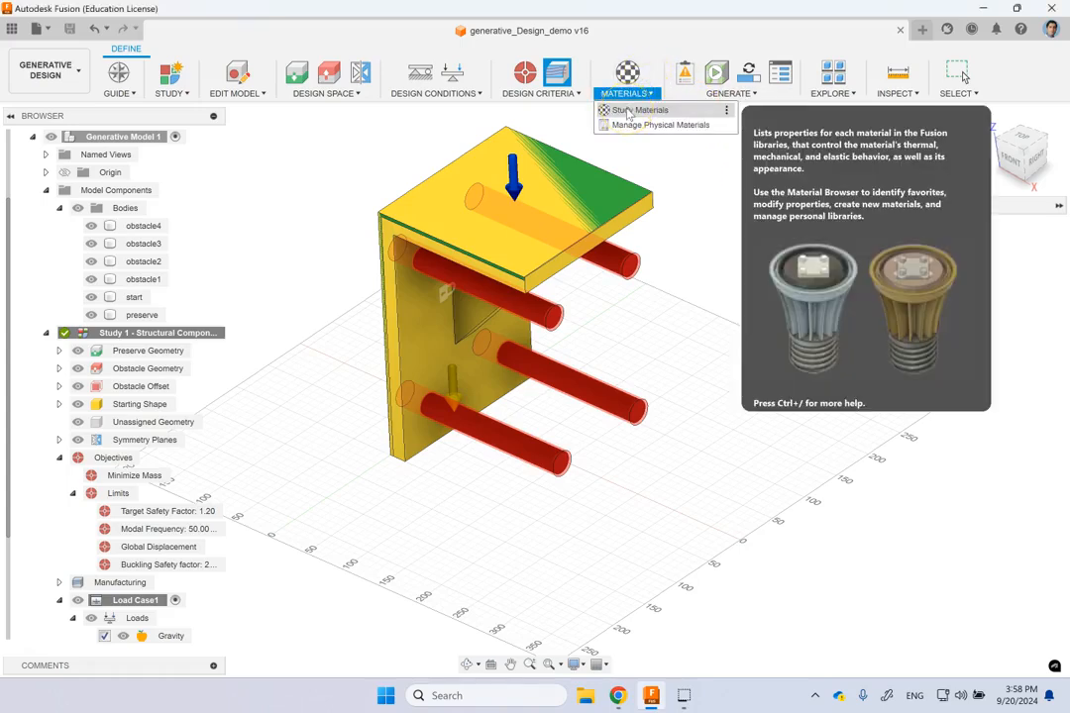
mouse_move(831, 79)
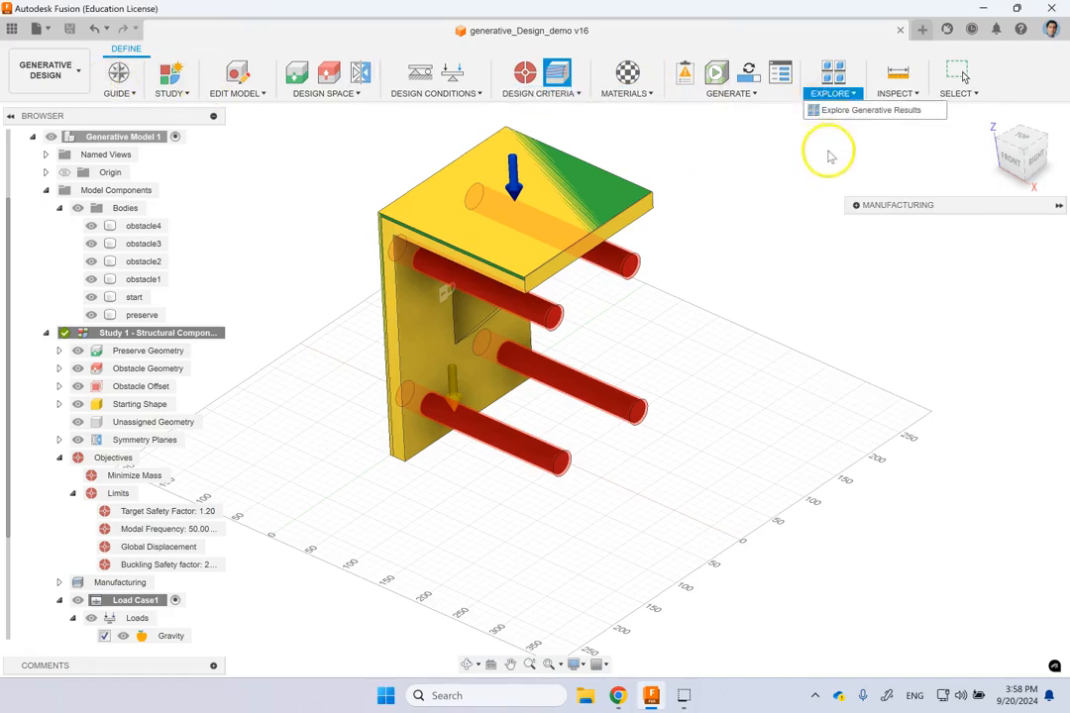
left_click(762, 152)
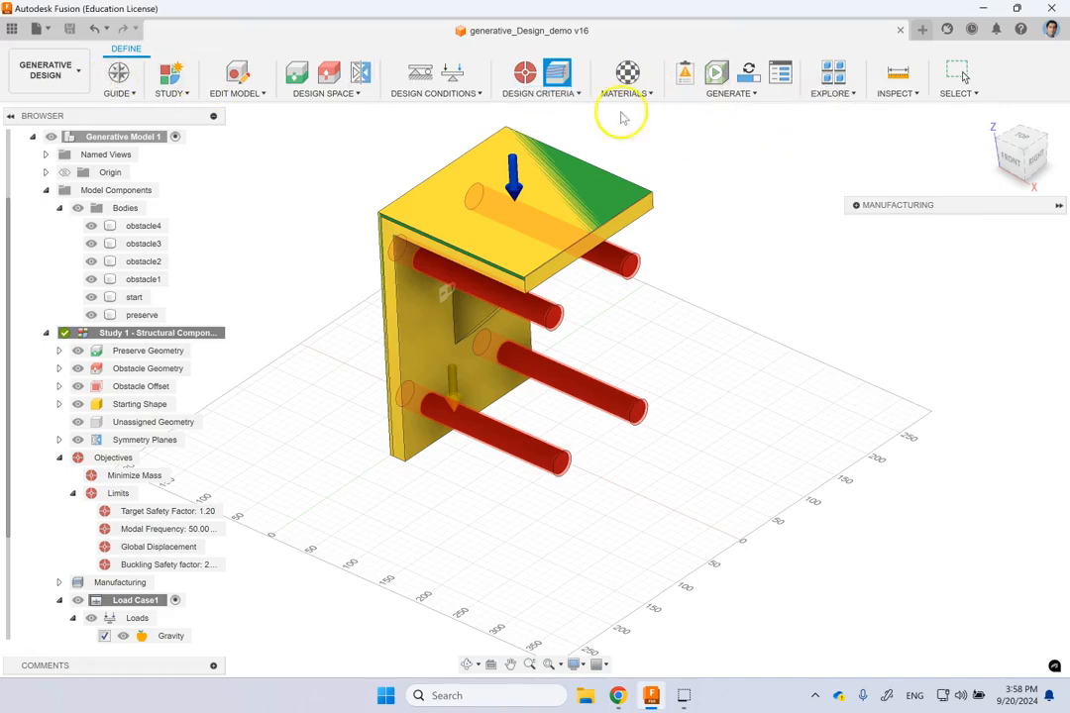
left_click(411, 94)
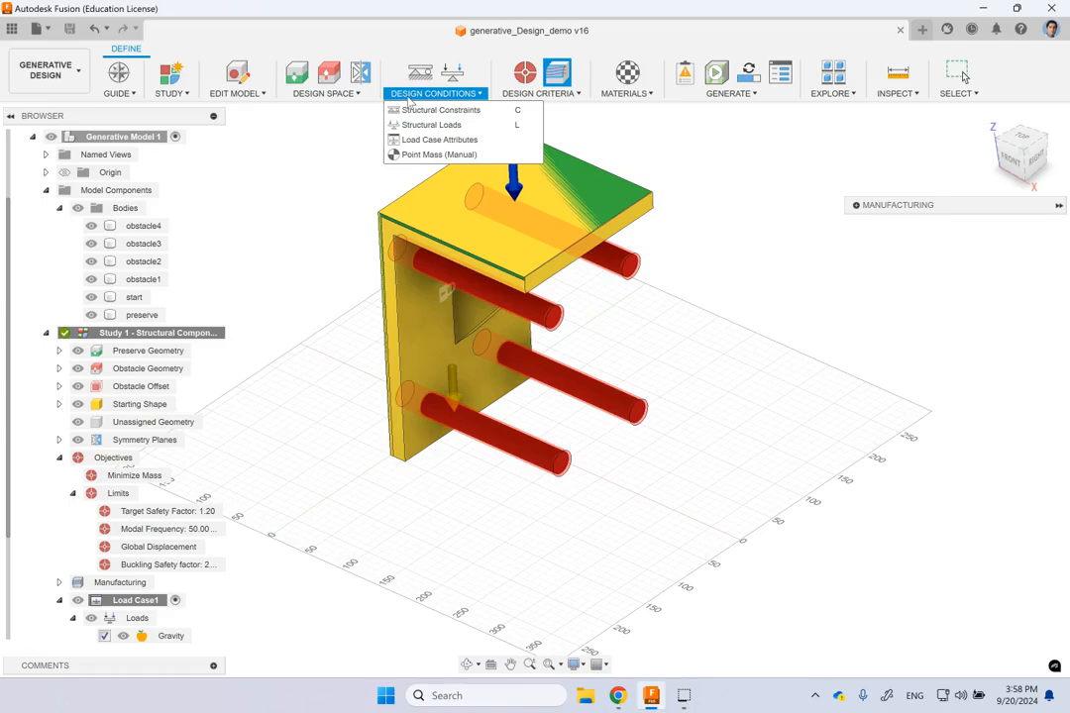
left_click(421, 110)
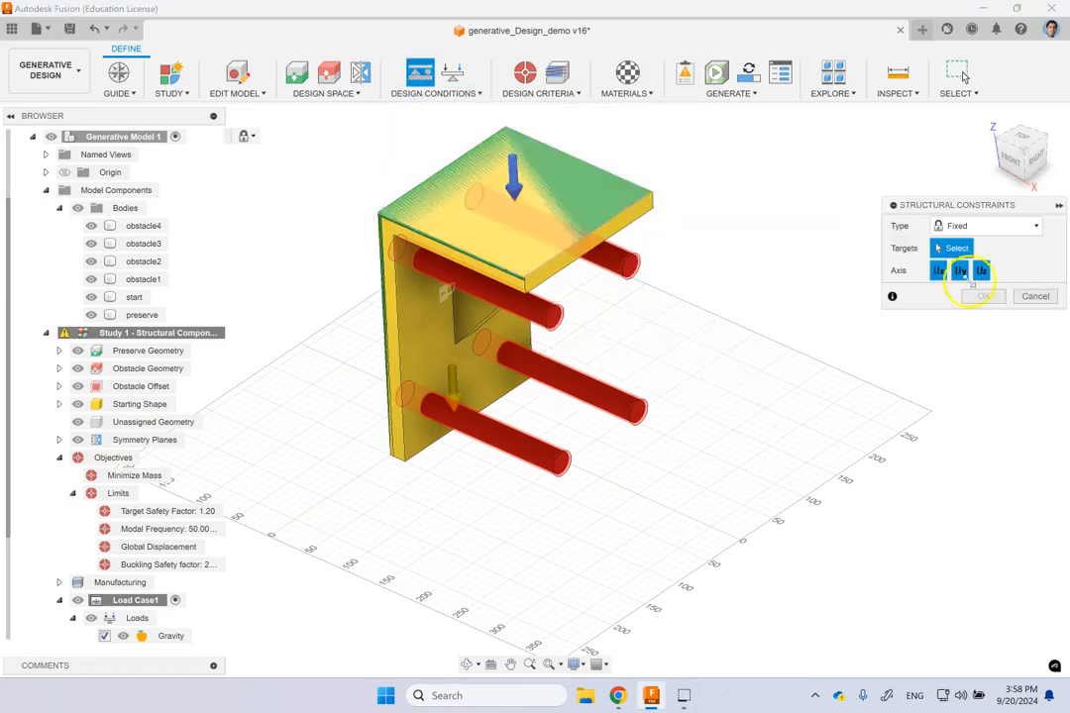
mouse_move(646, 281)
middle_mouse_down("shift")
mouse_move(258, 210)
mouse_move(489, 307)
middle_mouse_up("shift")
left_click(1035, 296)
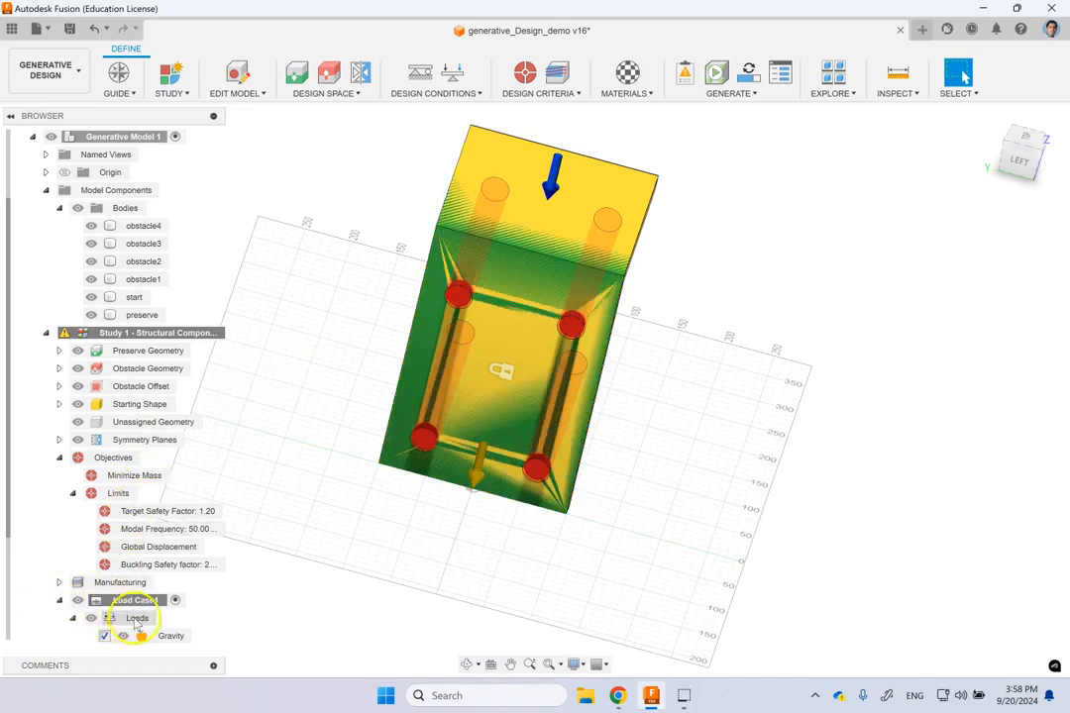
scroll(142, 624, "down", 2)
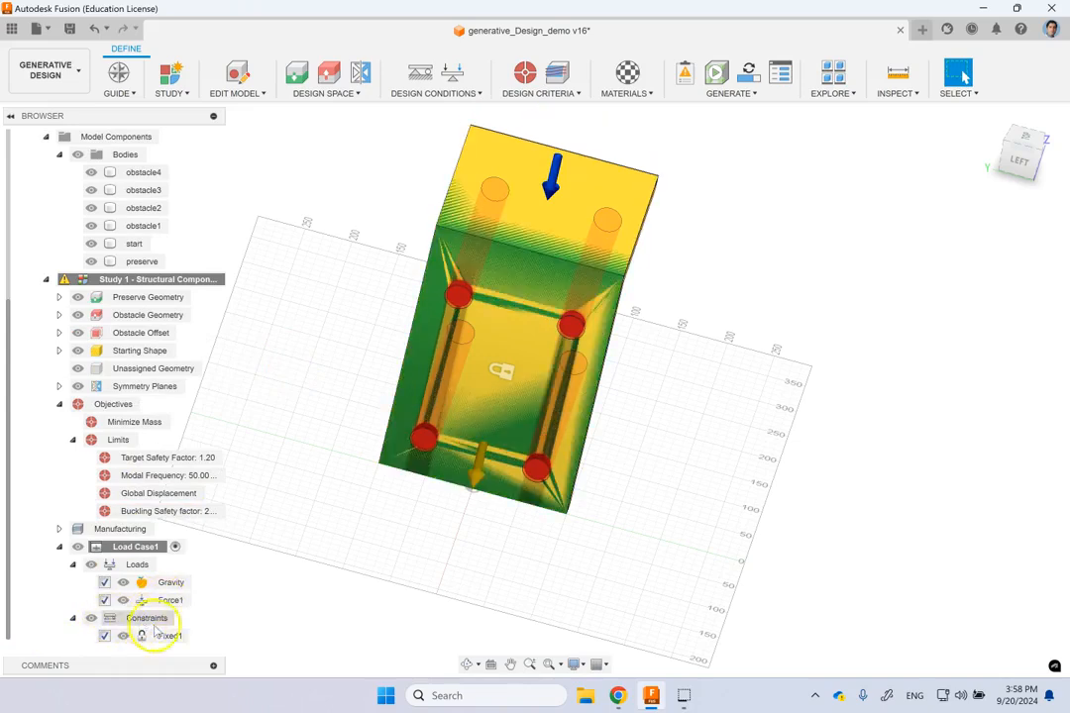
left_click(166, 635)
mouse_move(752, 531)
middle_mouse_down("shift")
mouse_move(626, 468)
mouse_move(555, 486)
middle_mouse_up("shift")
left_click(170, 600)
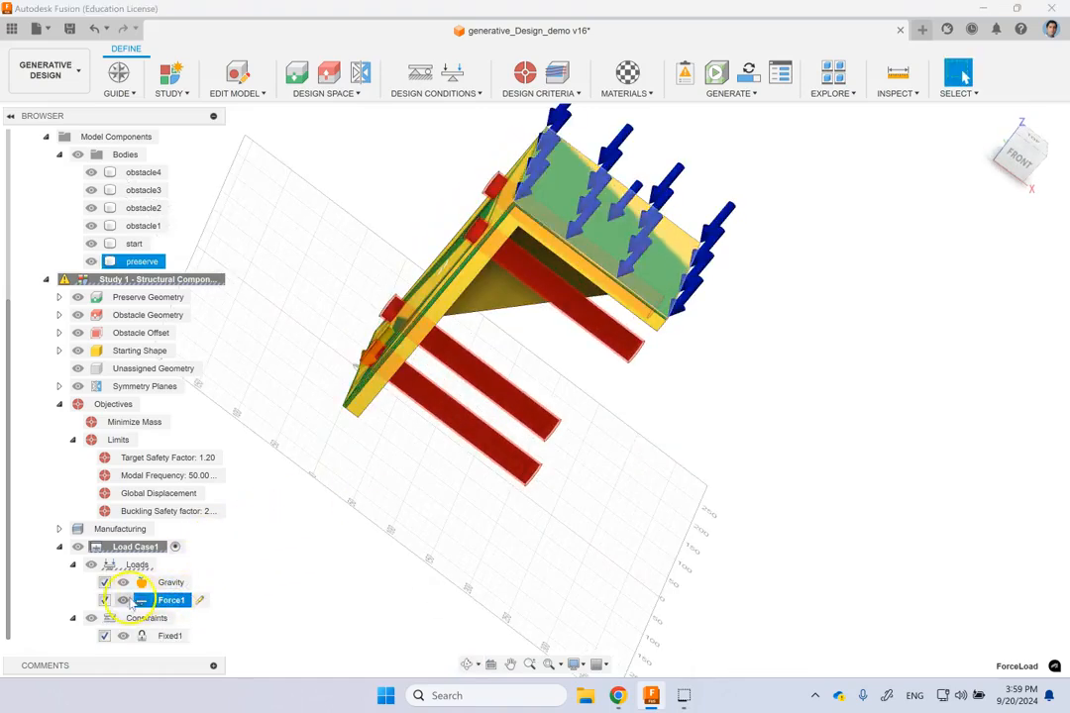
middle_click_drag(867, 239, 784, 208, "shift")
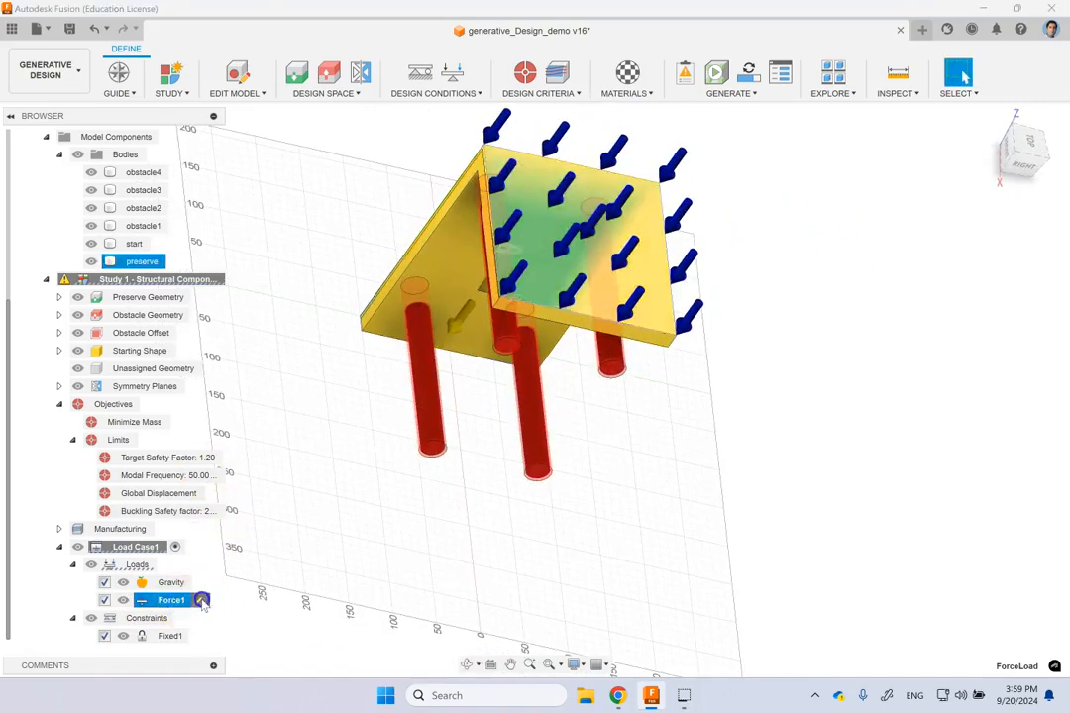
double_click(178, 600)
left_click(988, 362)
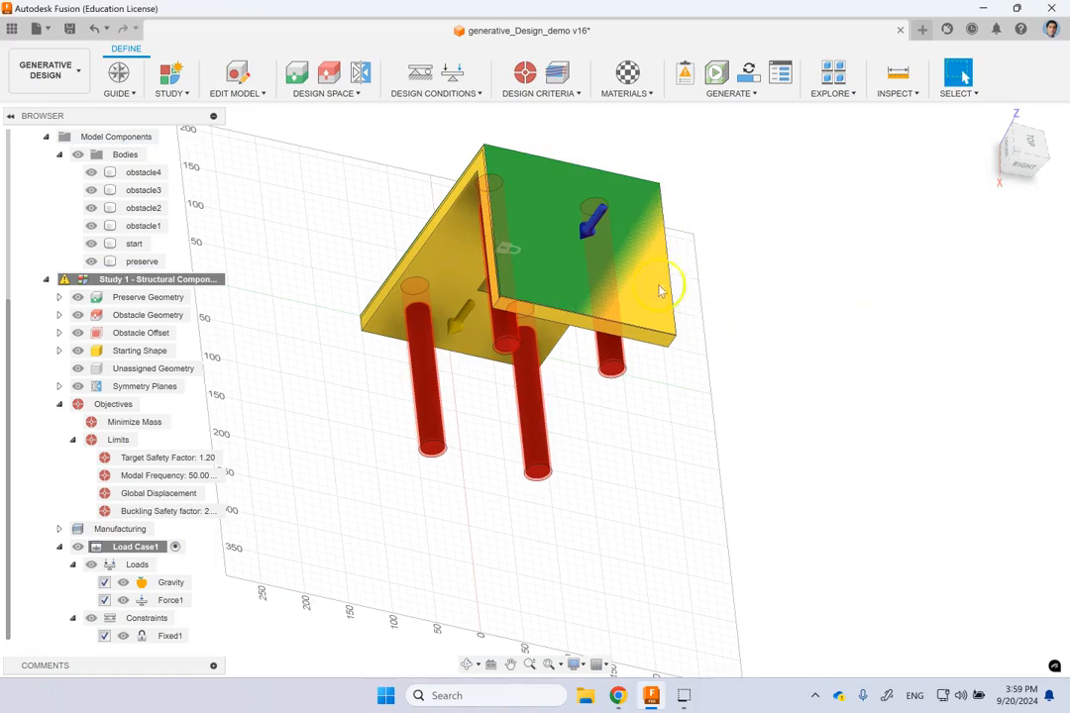
left_click(163, 583)
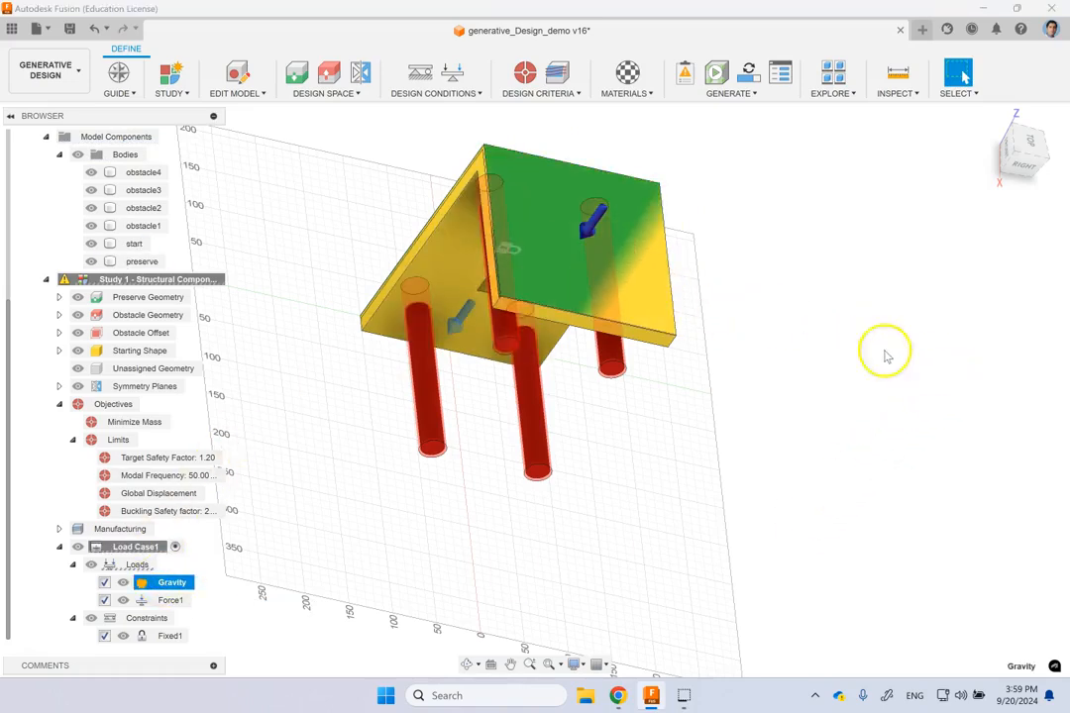
middle_click_drag(772, 404, 911, 371, "shift")
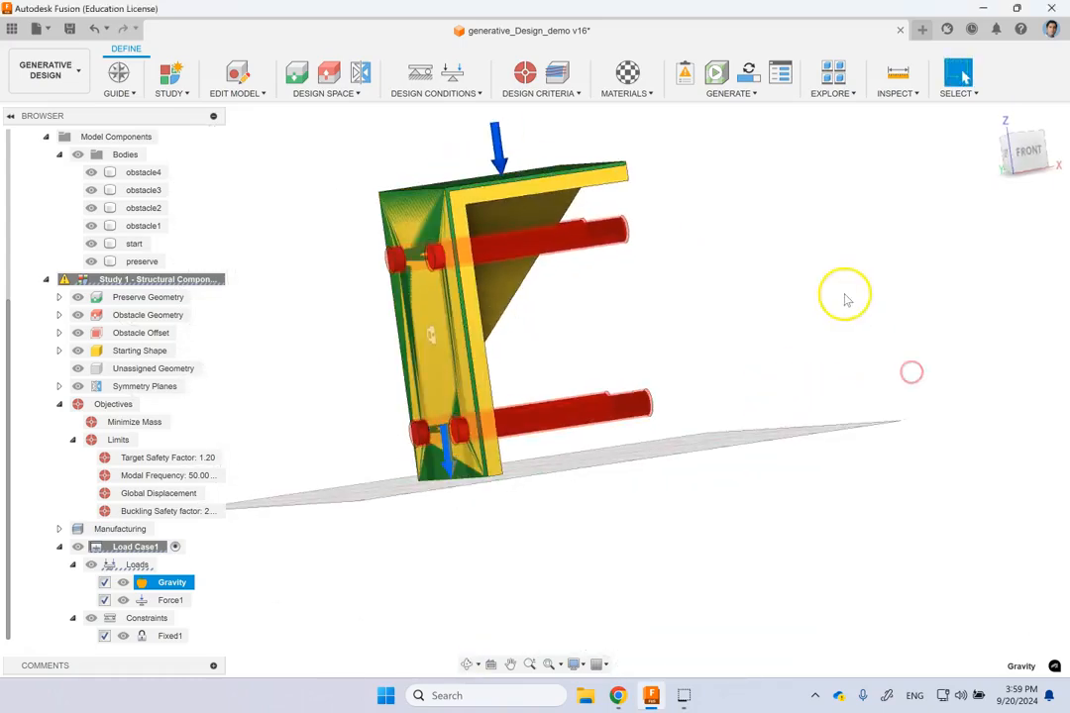
middle_click_drag(847, 300, 793, 315, "shift")
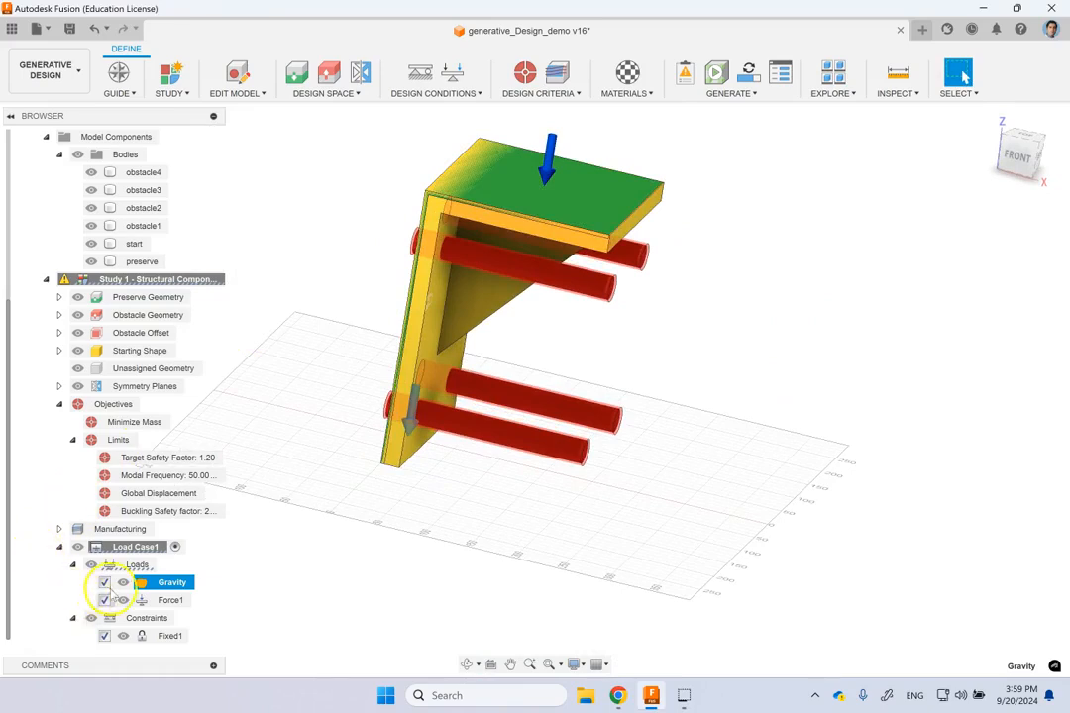
Step: Collapse Load Case1 and Objectives in the browser and run Generate > Pre-check on the study
left_click(59, 547)
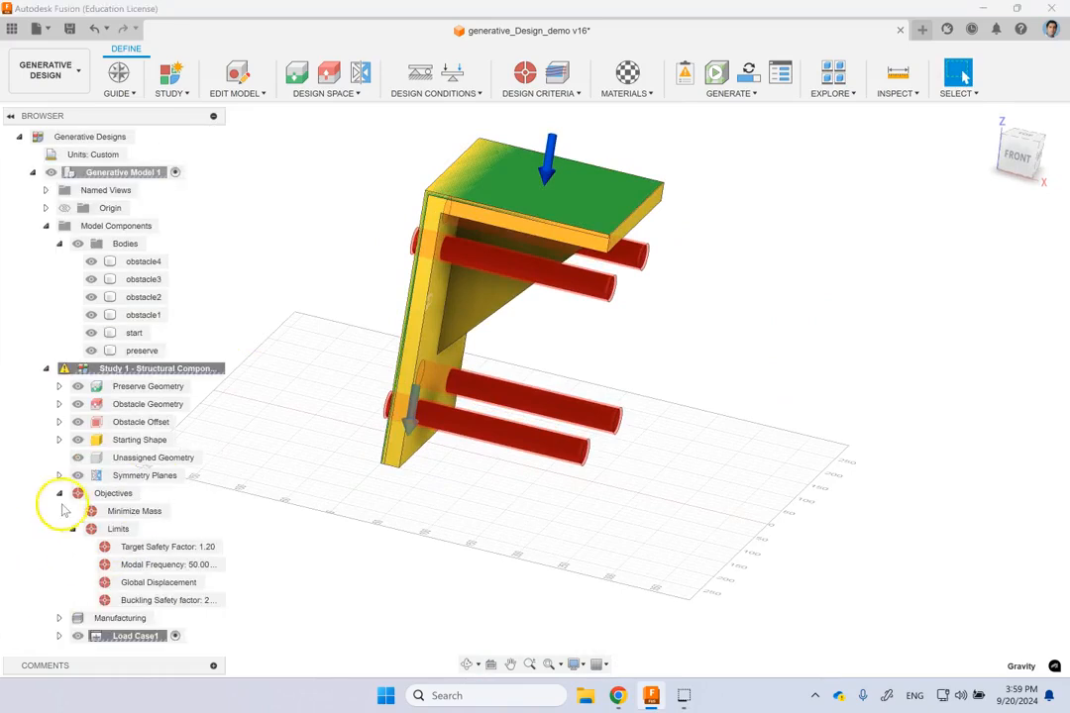
left_click(59, 493)
left_click(764, 94)
left_click(699, 110)
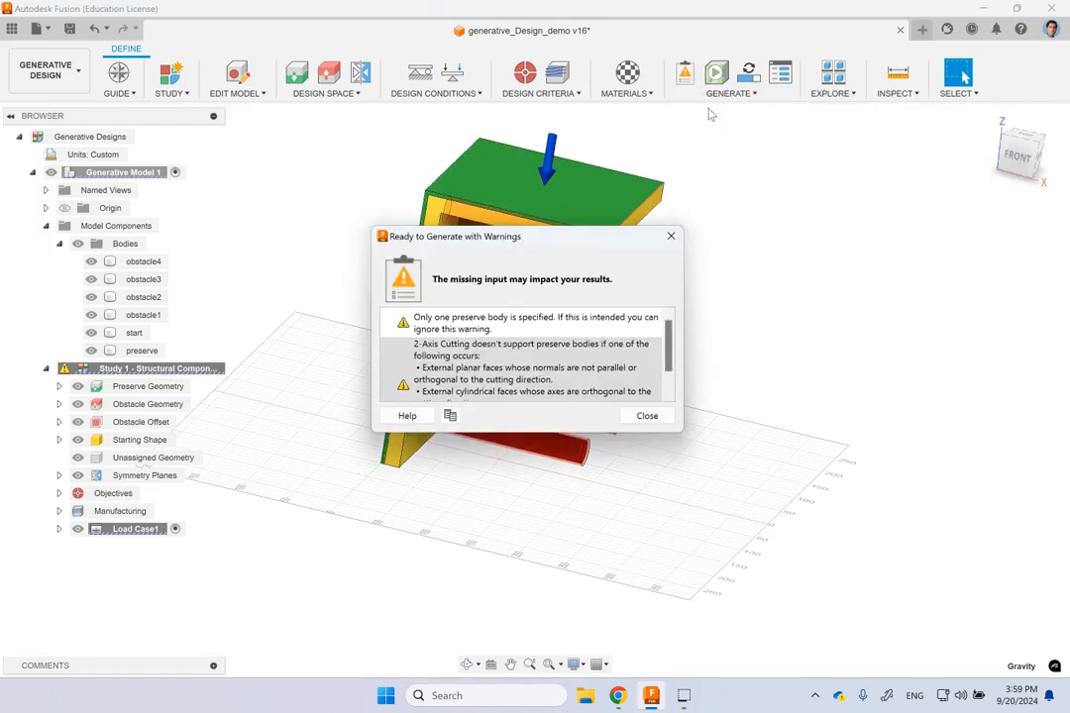
Step: Read the pre-check warnings, including the 2-Axis Cutting one, and close the dialog
left_click(502, 331)
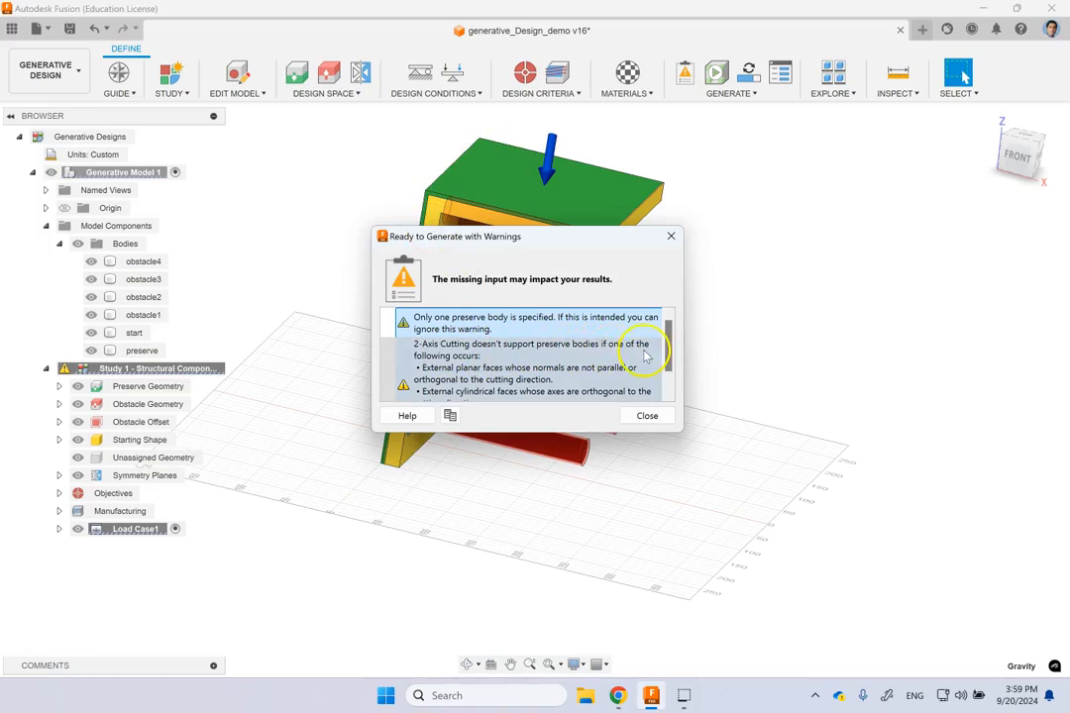
left_click(494, 377)
key("Up")
scroll(515, 327, "down", 2)
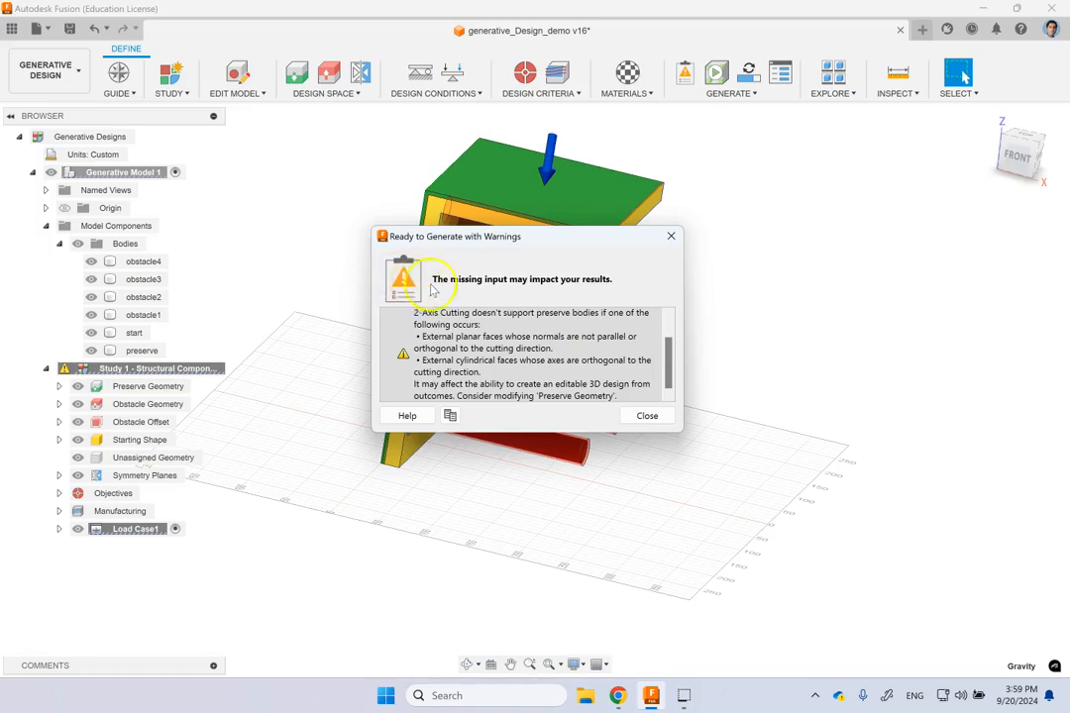
left_click(647, 415)
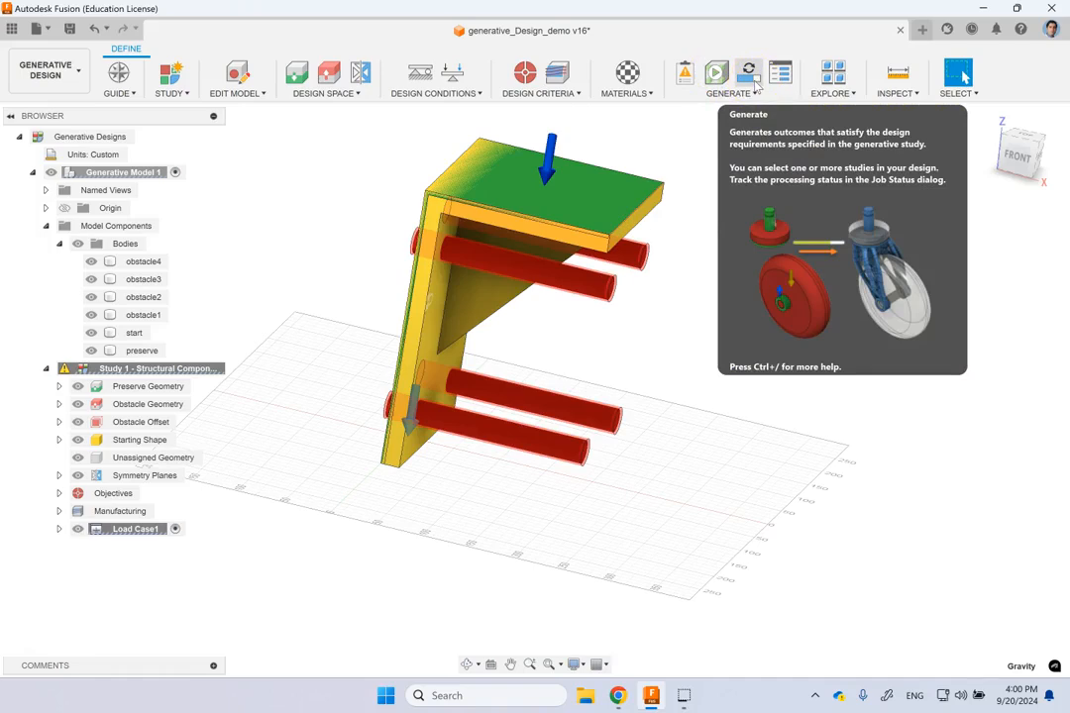
Step: Enter Explore to see the four generated outcomes of Study 1
left_click(706, 92)
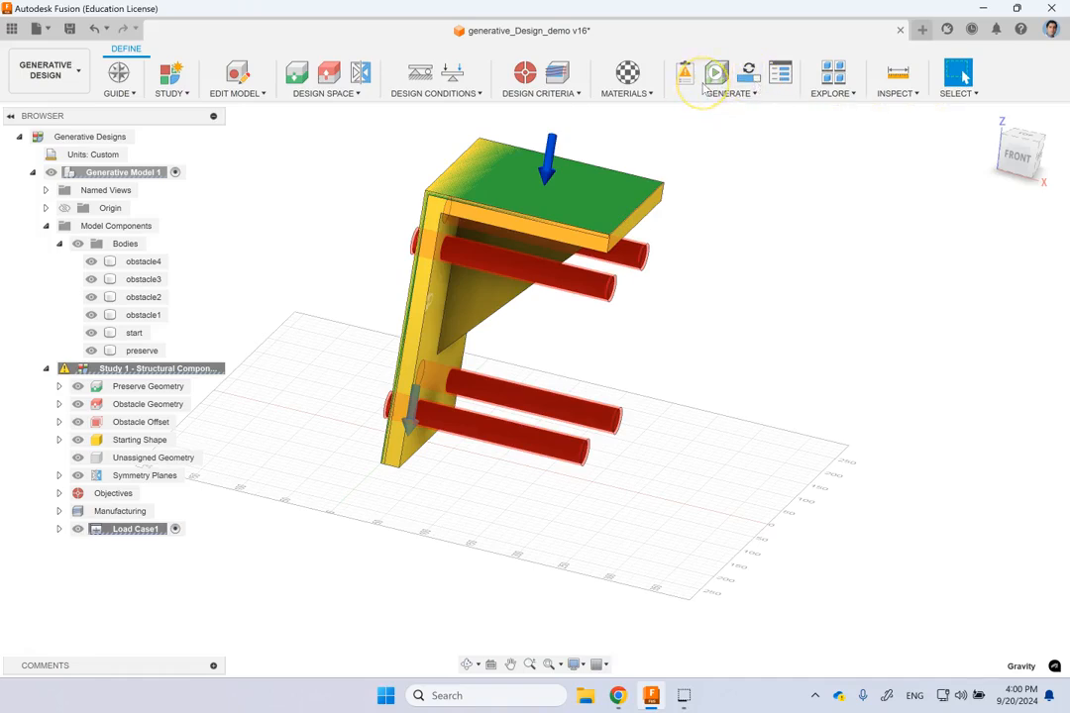
left_click(828, 77)
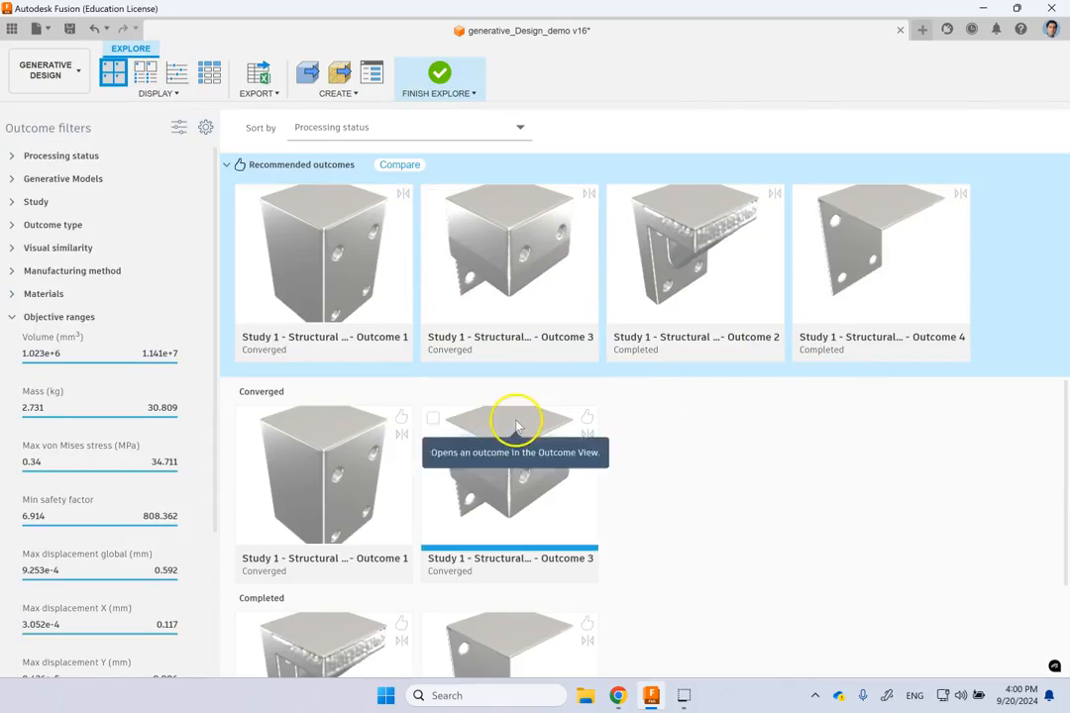
mouse_move(324, 255)
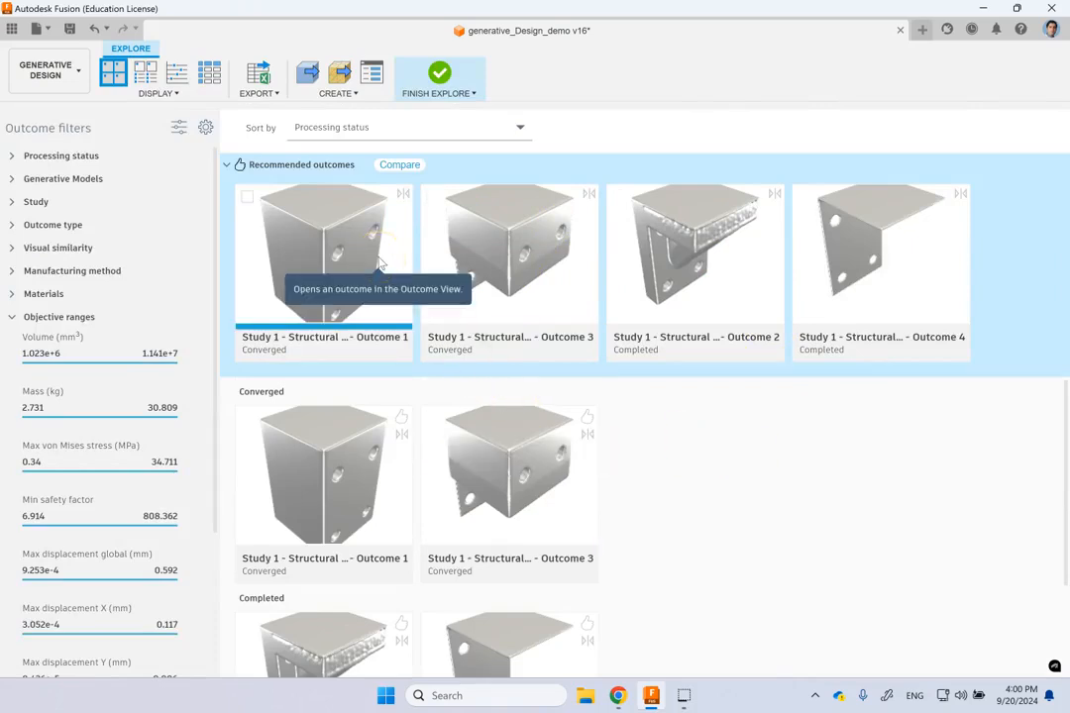
scroll(693, 575, "down", 1)
scroll(694, 558, "down", 2)
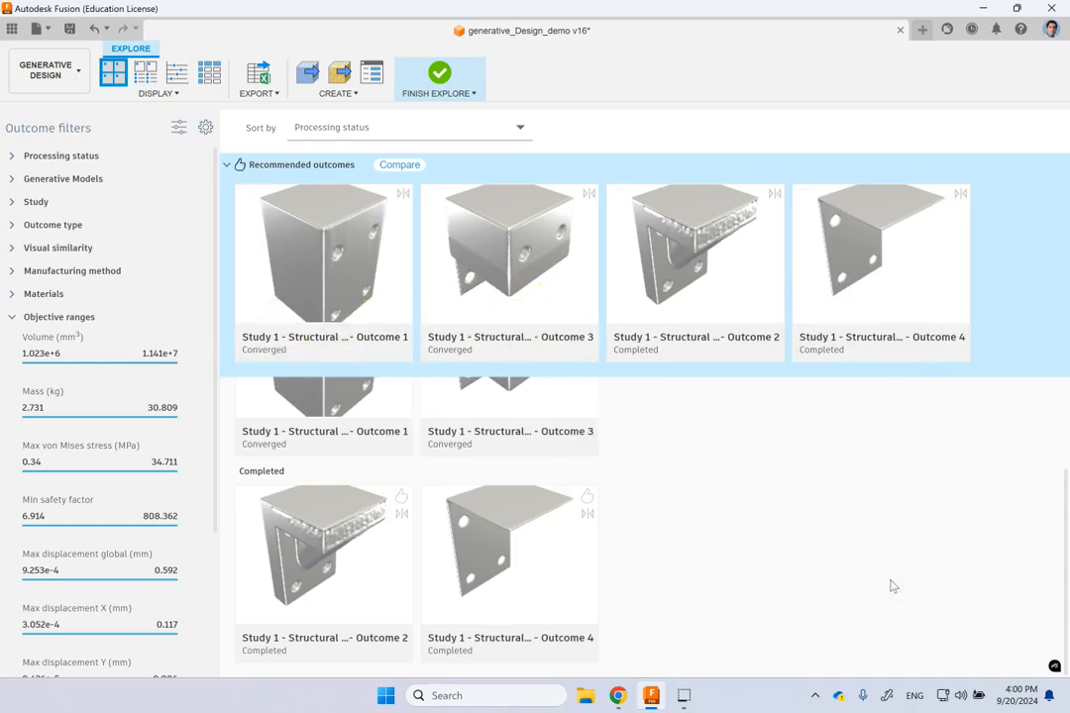
Step: Open Outcome 4 in Outcome View and orbit the bracket through top, back and front views
double_click(852, 297)
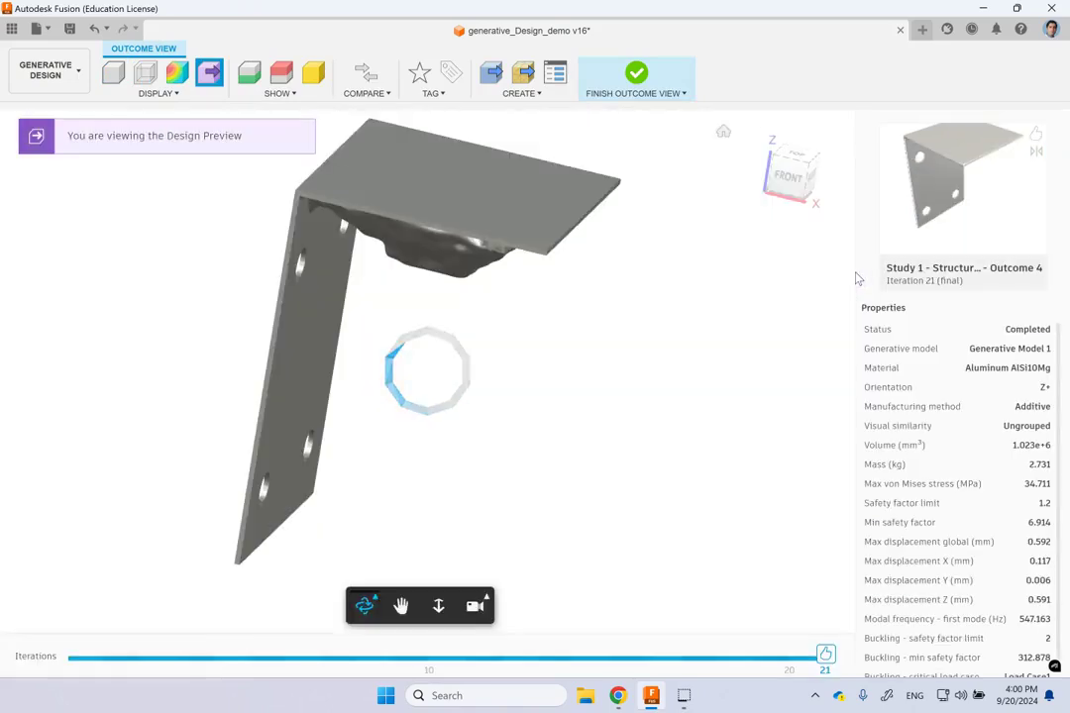
mouse_move(535, 353)
middle_mouse_down("shift")
mouse_move(619, 327)
mouse_move(402, 250)
middle_mouse_up("shift")
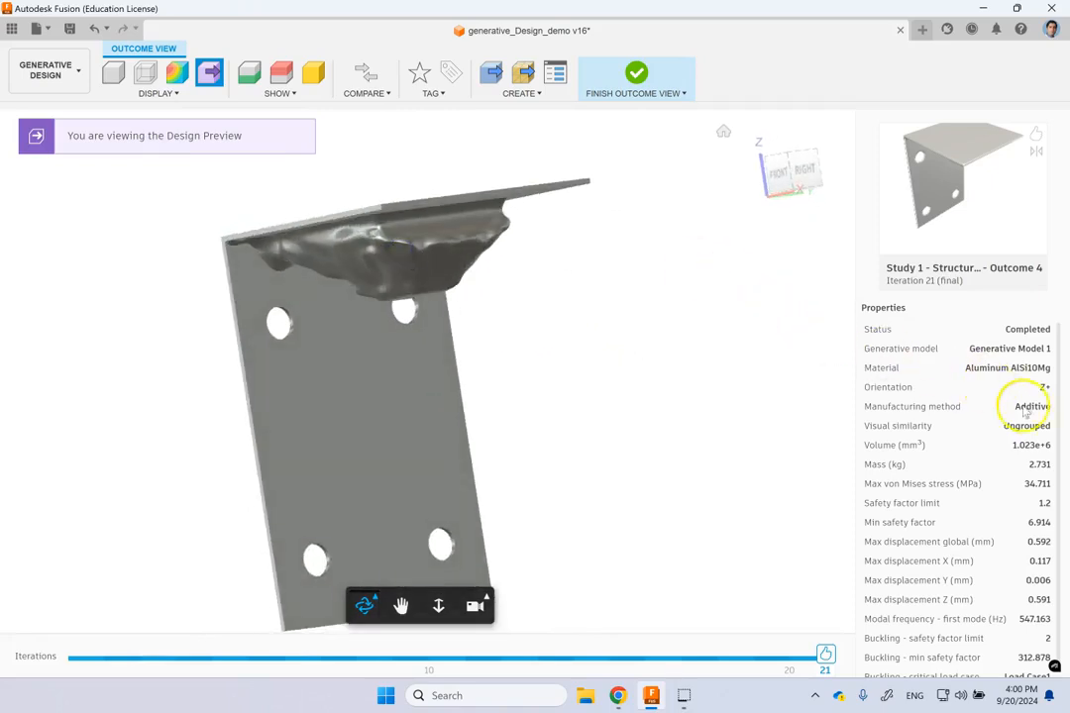
middle_click_drag(466, 377, 466, 376, "shift")
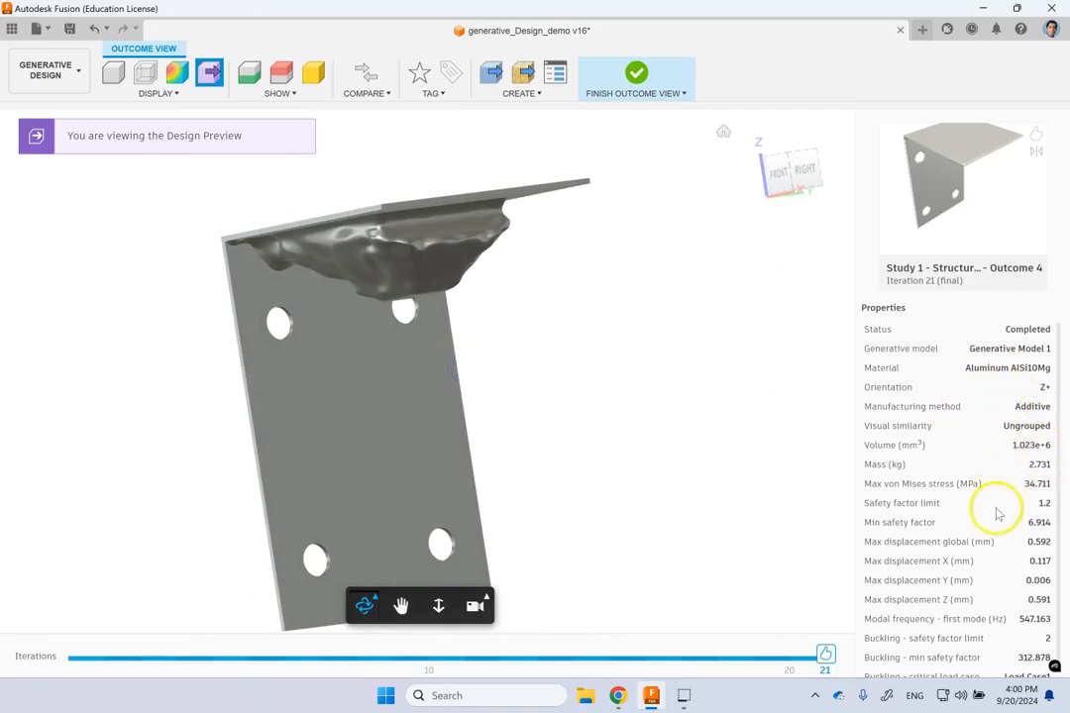
scroll(956, 476, "down", 1)
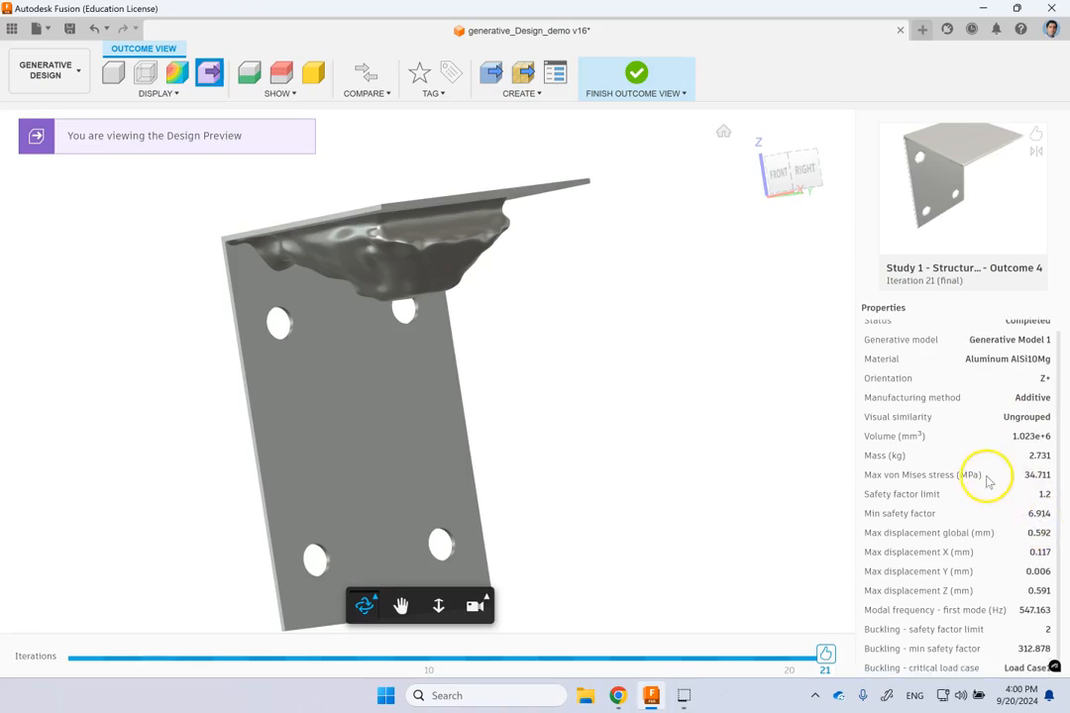
left_click_drag(639, 362, 502, 303)
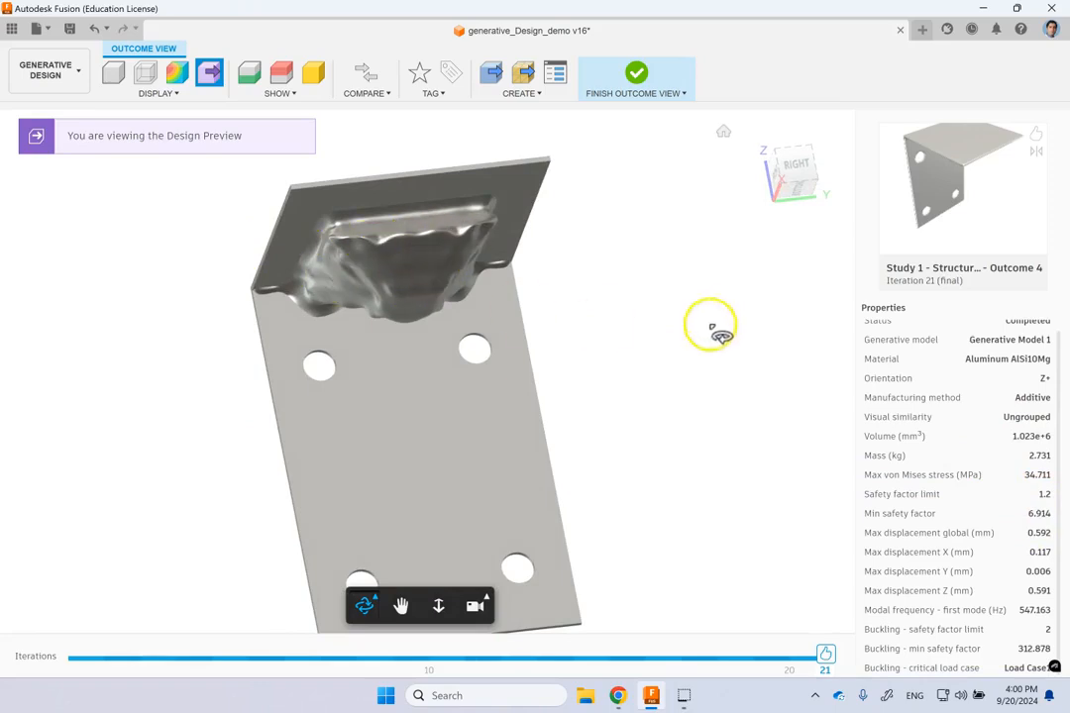
mouse_move(716, 322)
left_mouse_down()
mouse_move(673, 342)
mouse_move(607, 409)
mouse_move(749, 411)
mouse_move(781, 423)
left_mouse_up()
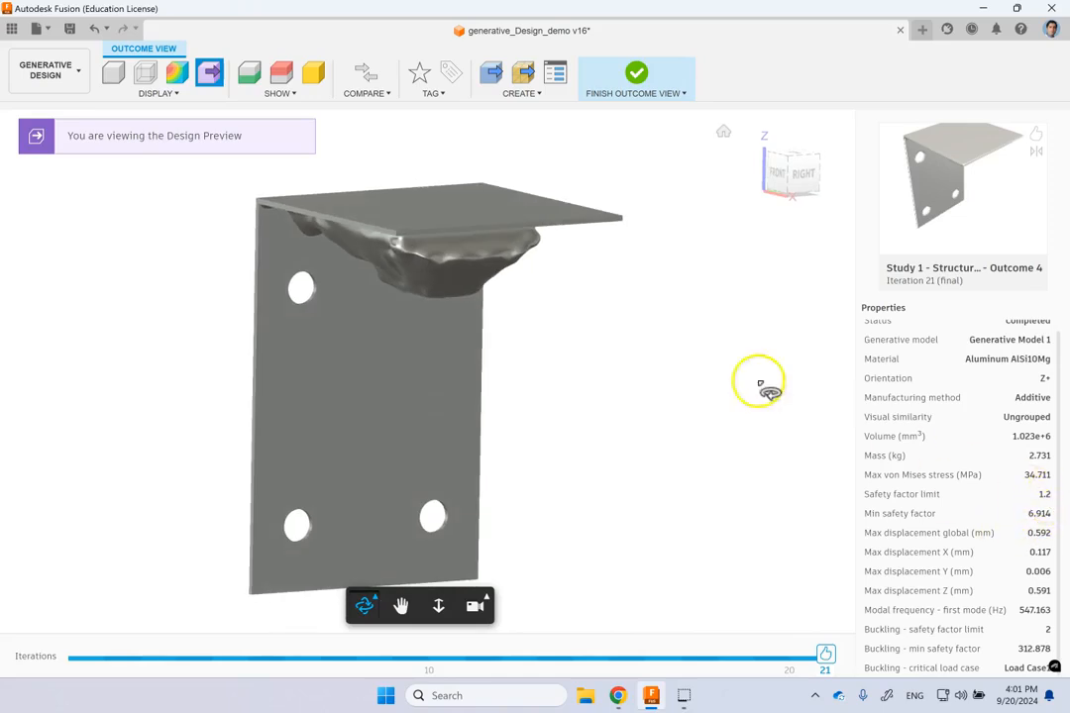
left_click_drag(723, 375, 652, 341)
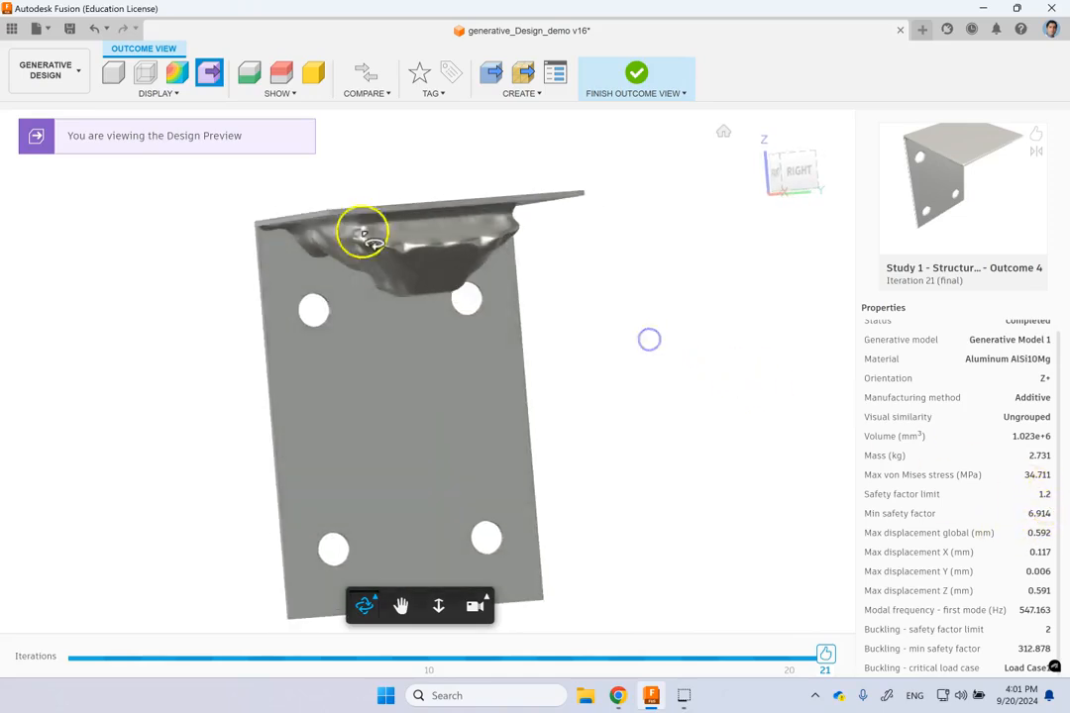
mouse_move(377, 239)
left_mouse_down()
mouse_move(416, 230)
mouse_move(865, 333)
mouse_move(680, 155)
left_mouse_up()
mouse_move(603, 361)
left_mouse_down()
mouse_move(640, 341)
mouse_move(712, 401)
mouse_move(537, 336)
mouse_move(490, 307)
mouse_move(350, 289)
mouse_move(291, 322)
mouse_move(308, 353)
mouse_move(413, 388)
left_mouse_up()
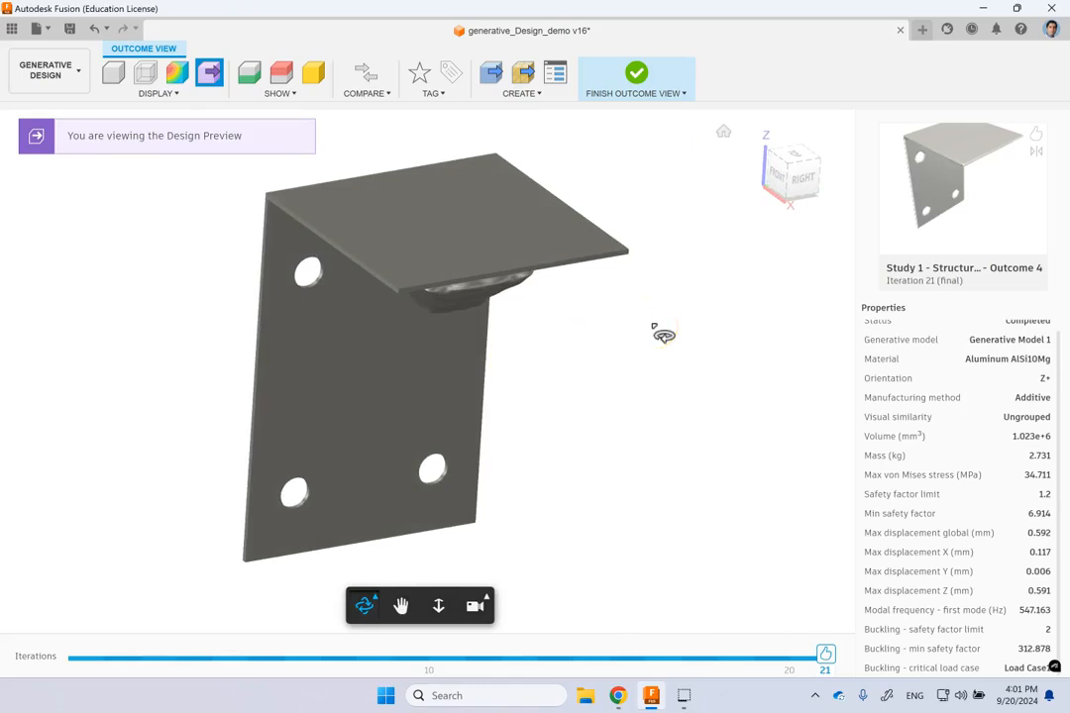
mouse_move(666, 336)
left_mouse_down()
mouse_move(595, 269)
mouse_move(453, 201)
left_mouse_up()
mouse_move(406, 247)
left_mouse_down()
mouse_move(688, 281)
mouse_move(592, 233)
mouse_move(654, 292)
mouse_move(787, 346)
mouse_move(822, 377)
mouse_move(545, 255)
left_mouse_up()
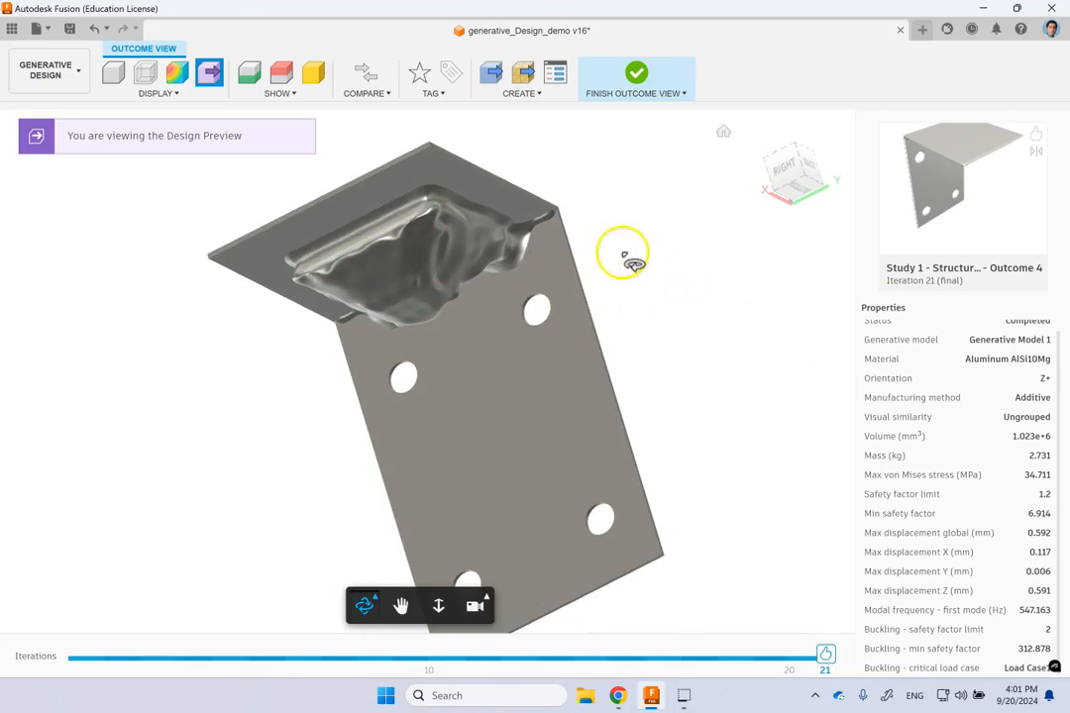
mouse_move(622, 251)
left_mouse_down()
mouse_move(465, 286)
mouse_move(439, 341)
mouse_move(496, 229)
left_mouse_up()
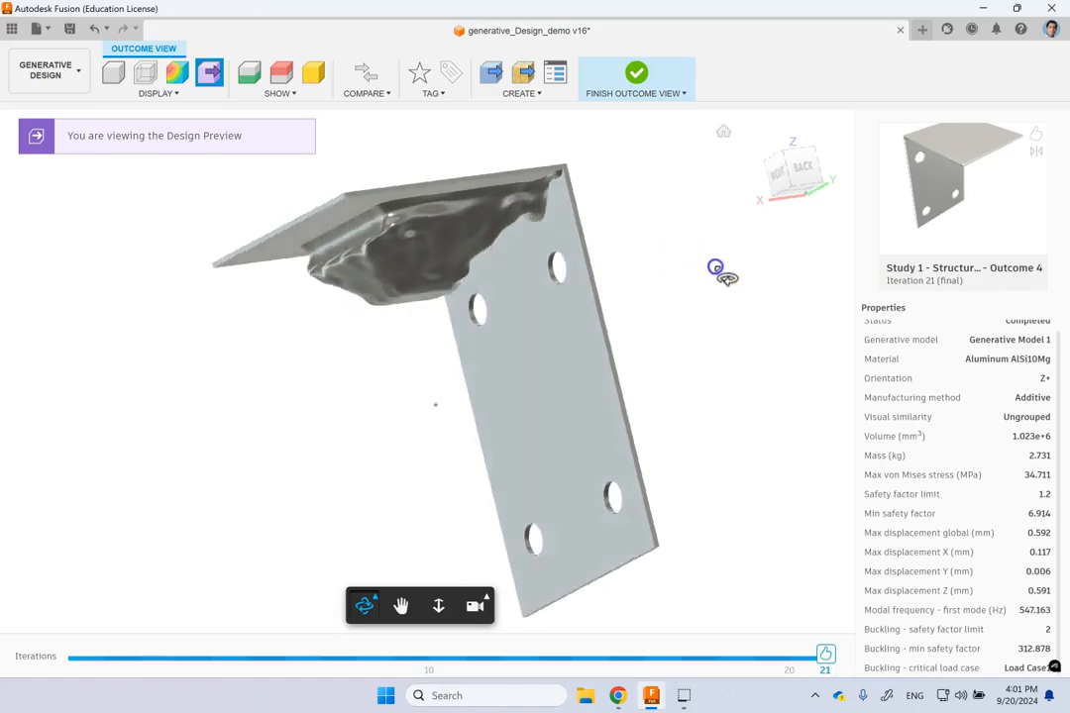
left_click_drag(705, 288, 837, 330)
left_click_drag(608, 322, 757, 327)
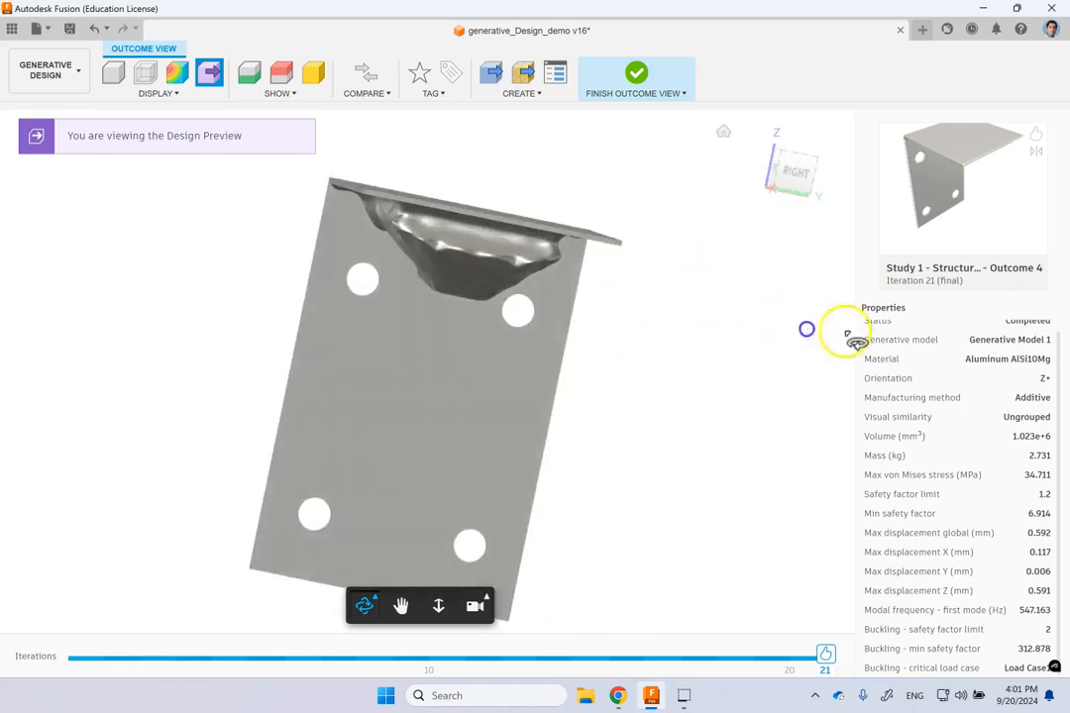
mouse_move(91, 320)
left_mouse_down()
mouse_move(79, 386)
mouse_move(190, 399)
left_mouse_up()
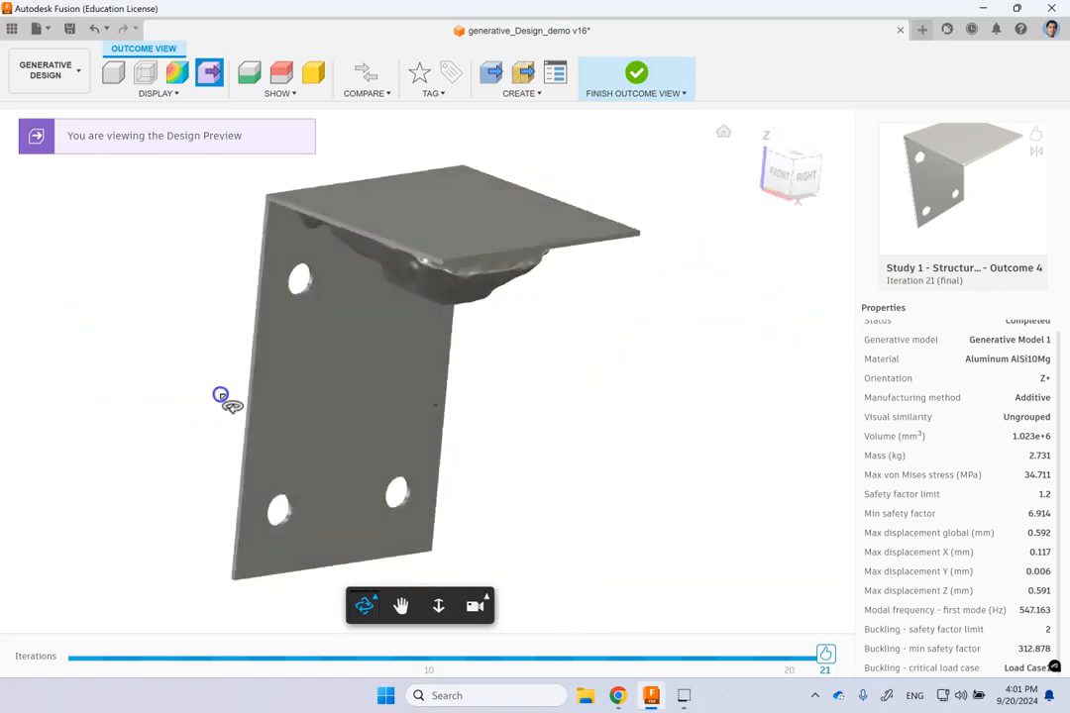
left_click(184, 79)
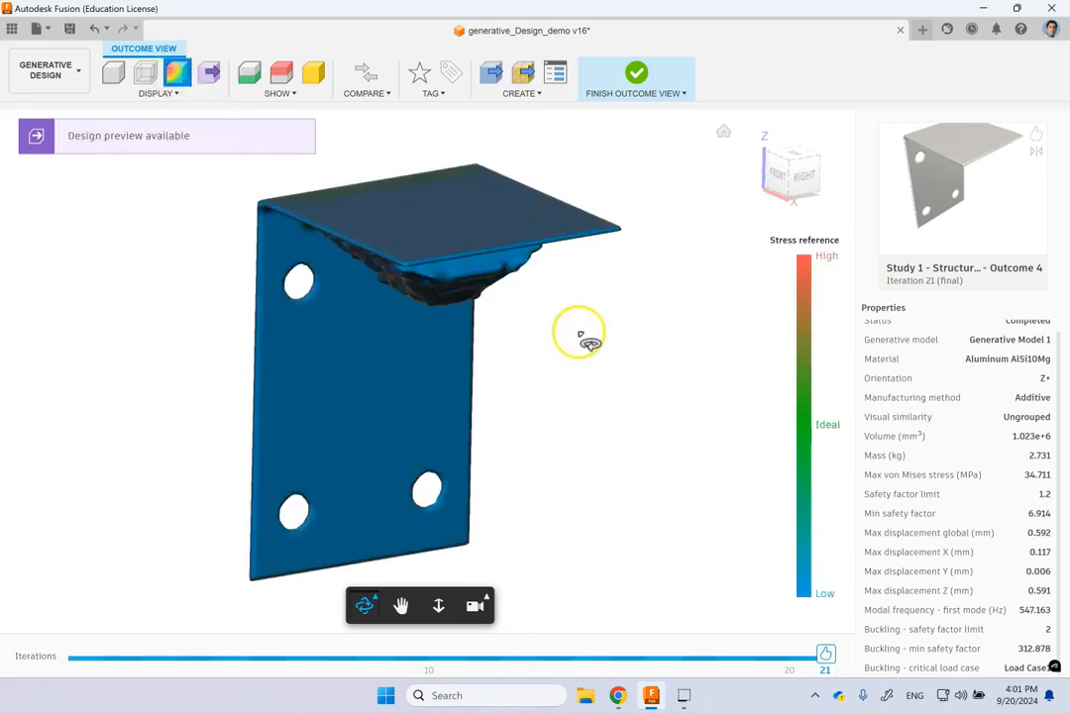
mouse_move(579, 334)
left_mouse_down()
mouse_move(791, 466)
mouse_move(766, 557)
mouse_move(885, 455)
mouse_move(693, 327)
mouse_move(640, 306)
mouse_move(519, 330)
mouse_move(508, 207)
mouse_move(475, 86)
left_mouse_up()
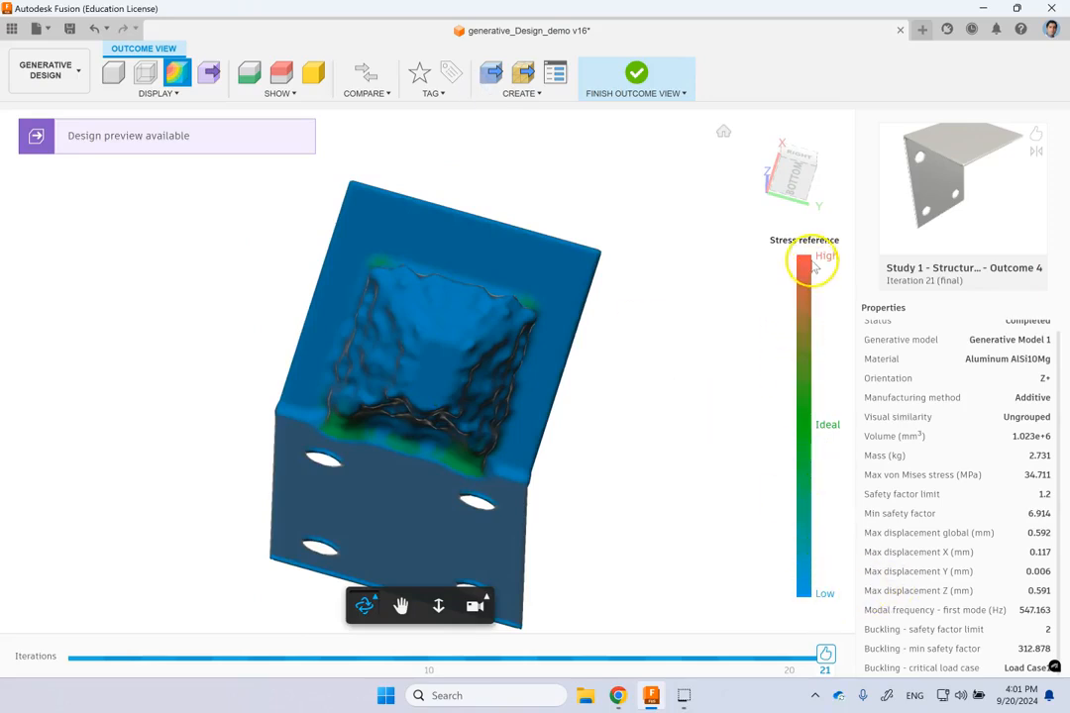
mouse_move(633, 362)
left_mouse_down()
mouse_move(625, 401)
mouse_move(506, 290)
mouse_move(626, 353)
mouse_move(626, 443)
left_mouse_up()
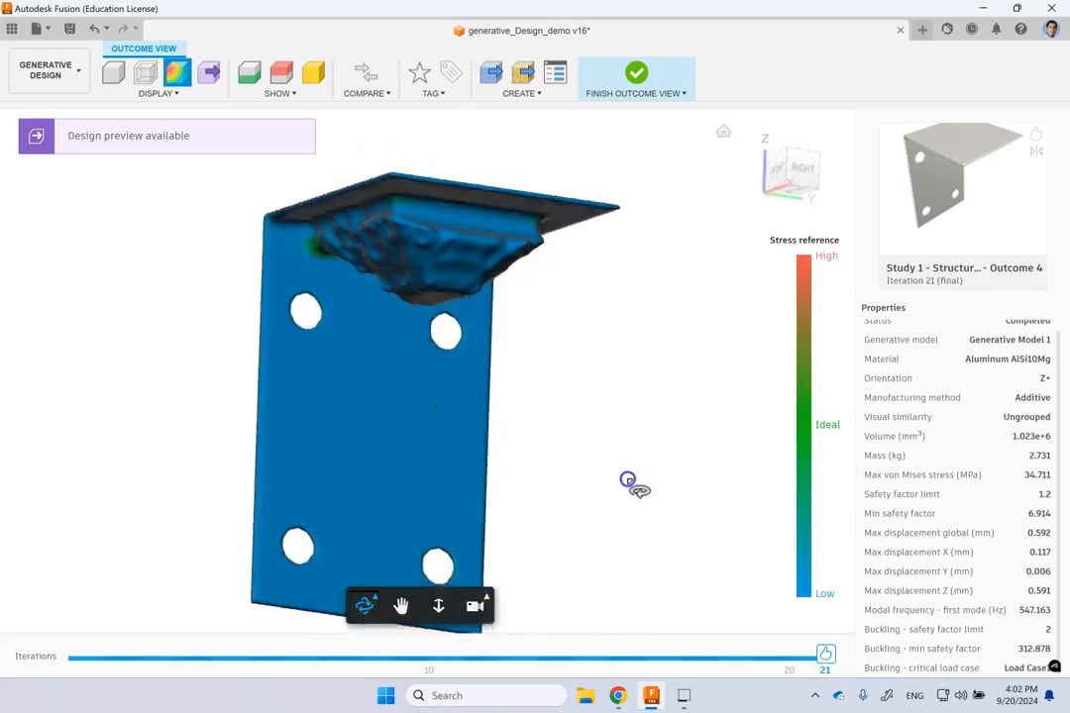
mouse_move(627, 481)
left_mouse_down()
mouse_move(547, 382)
mouse_move(842, 451)
mouse_move(948, 442)
mouse_move(938, 423)
mouse_move(772, 363)
left_mouse_up()
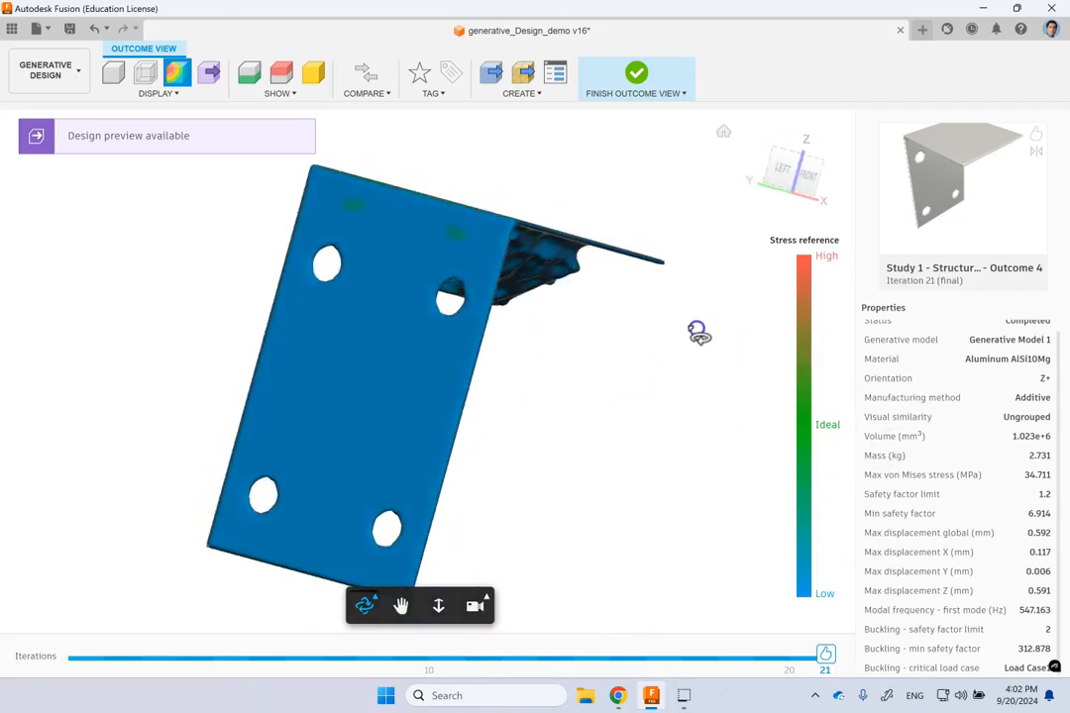
mouse_move(689, 327)
left_mouse_down()
mouse_move(611, 307)
mouse_move(377, 306)
mouse_move(298, 293)
left_mouse_up()
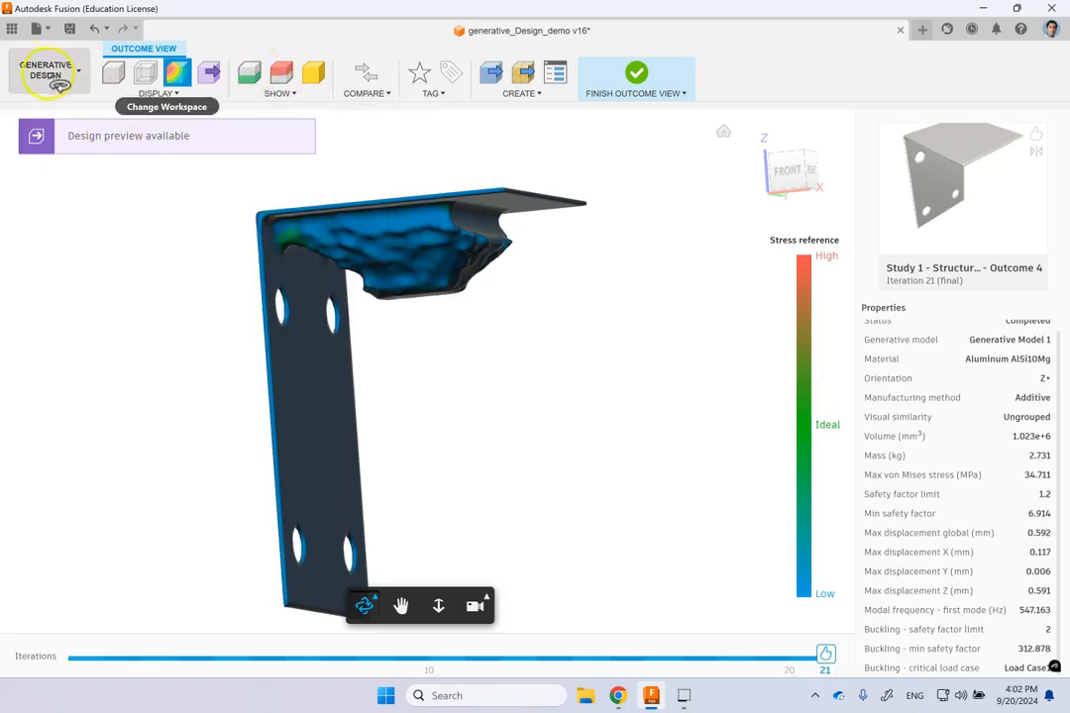
Step: Show Outcome 4 as a plain model with green preserve regions and obstacle bodies, orbiting to a side view
left_click(115, 76)
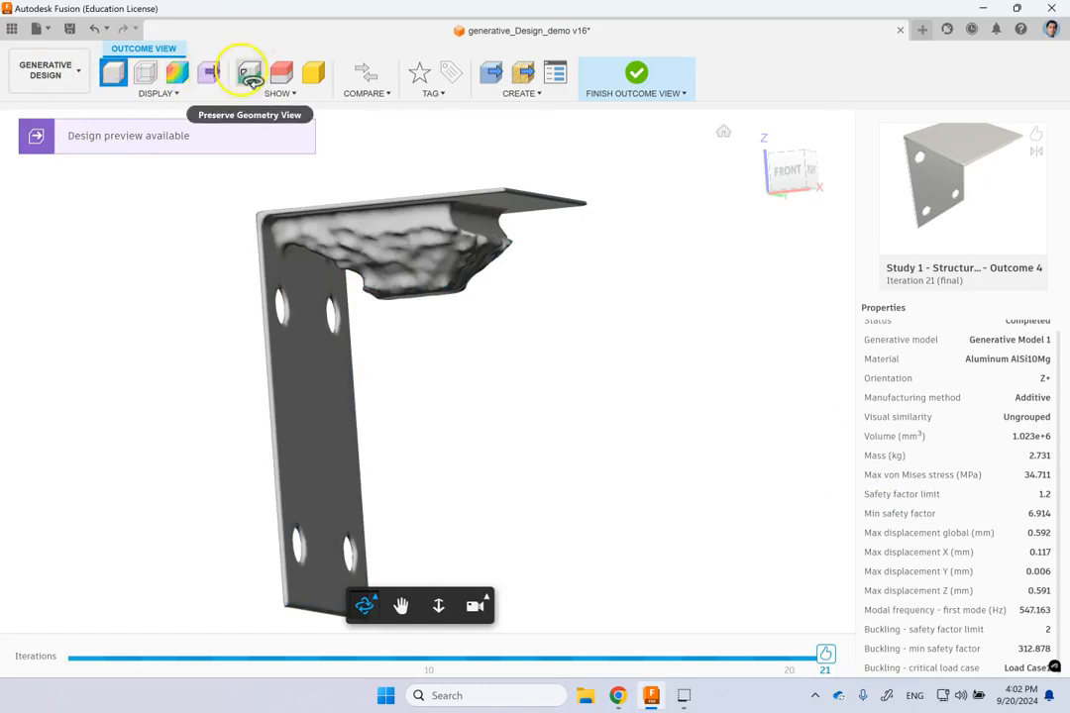
left_click(250, 75)
mouse_move(424, 349)
left_mouse_down()
mouse_move(626, 389)
mouse_move(547, 377)
mouse_move(413, 384)
mouse_move(489, 410)
left_mouse_up()
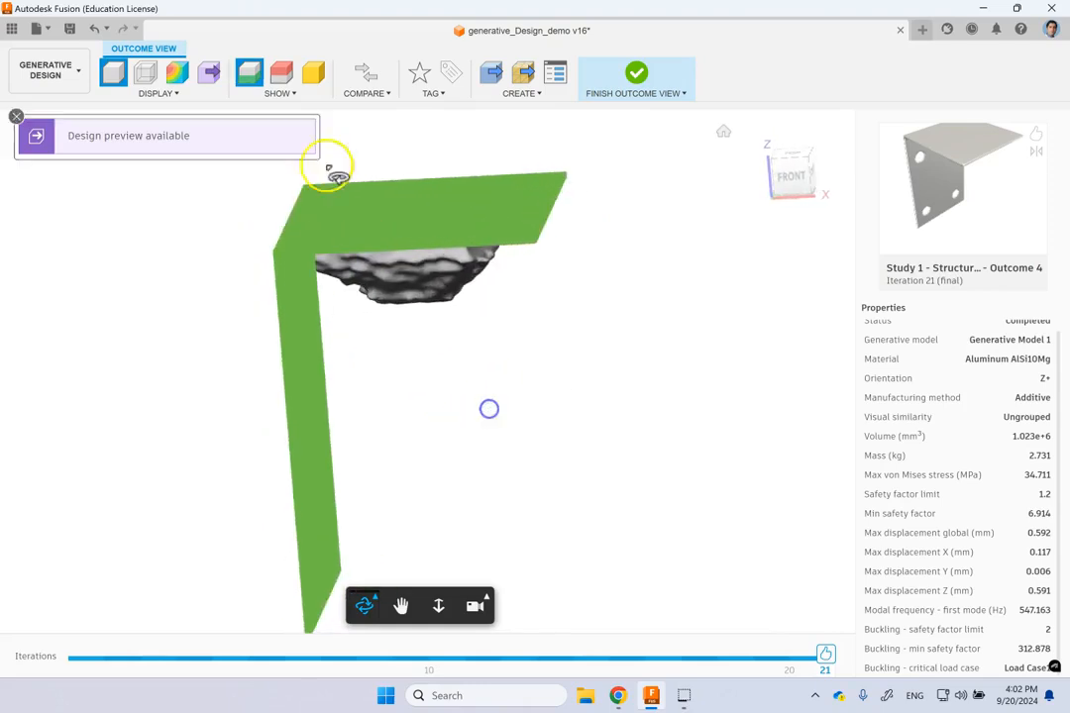
left_click(282, 72)
mouse_move(637, 339)
left_mouse_down()
mouse_move(306, 342)
mouse_move(841, 323)
mouse_move(792, 340)
mouse_move(626, 325)
mouse_move(406, 348)
mouse_move(244, 438)
mouse_move(444, 425)
mouse_move(487, 348)
mouse_move(456, 293)
mouse_move(350, 287)
mouse_move(459, 359)
mouse_move(600, 374)
left_mouse_up()
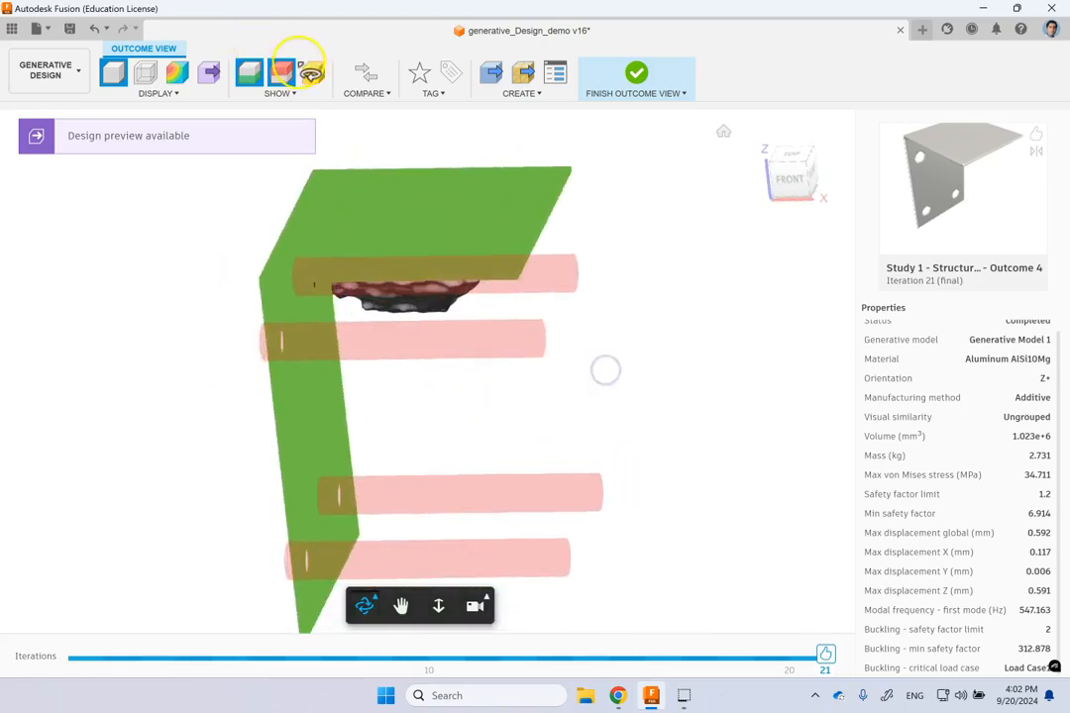
Step: Overlay the starting shape, then hide it and the preserve regions and return to Stress View with obstacles shown
left_click(297, 58)
mouse_move(676, 317)
left_mouse_down()
mouse_move(654, 220)
mouse_move(468, 255)
mouse_move(341, 411)
mouse_move(250, 334)
mouse_move(406, 286)
mouse_move(759, 354)
mouse_move(679, 303)
mouse_move(650, 260)
left_mouse_up()
left_click(313, 72)
left_click(249, 72)
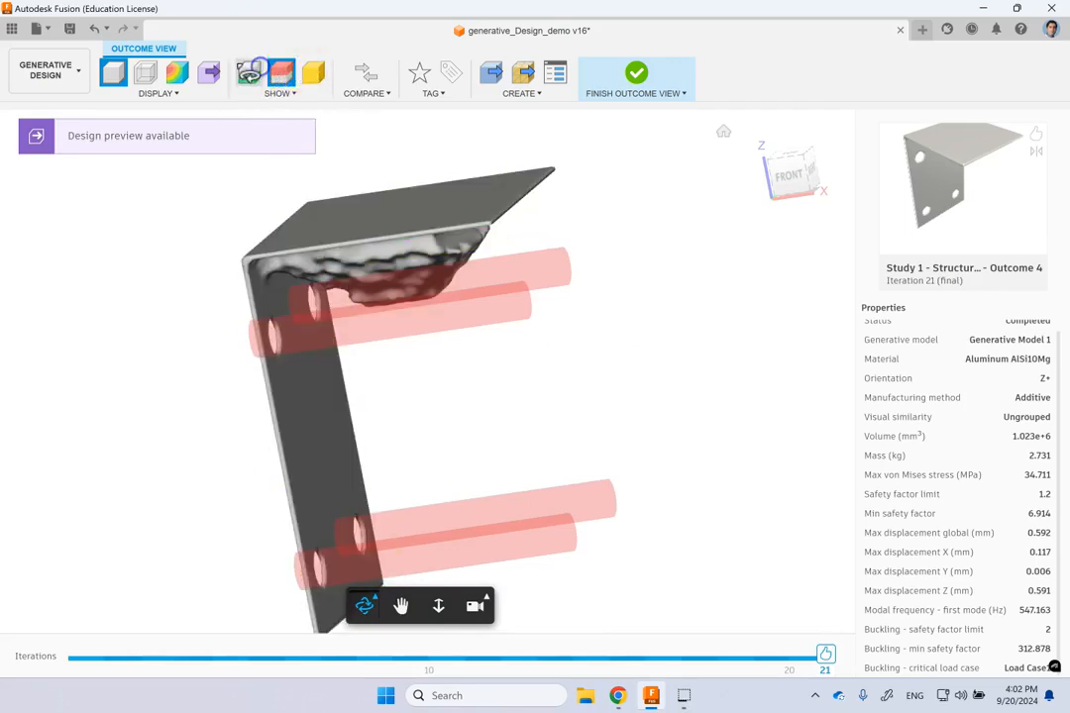
left_click(179, 74)
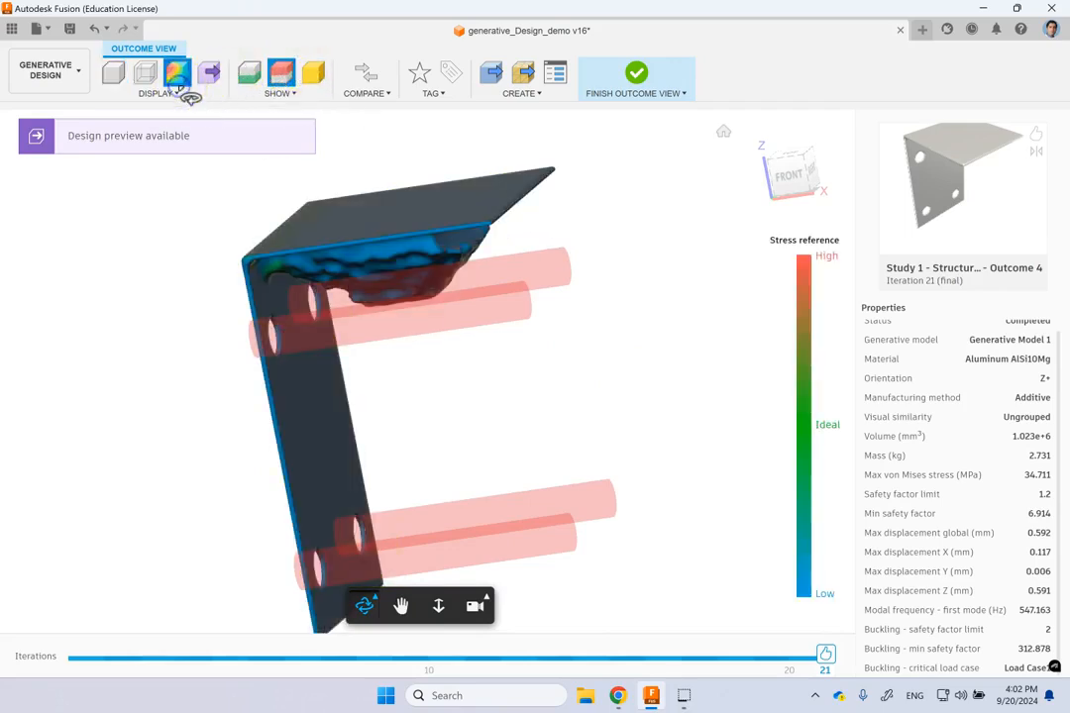
Step: Switch the display to Outcome 4's Design Preview
left_click(179, 93)
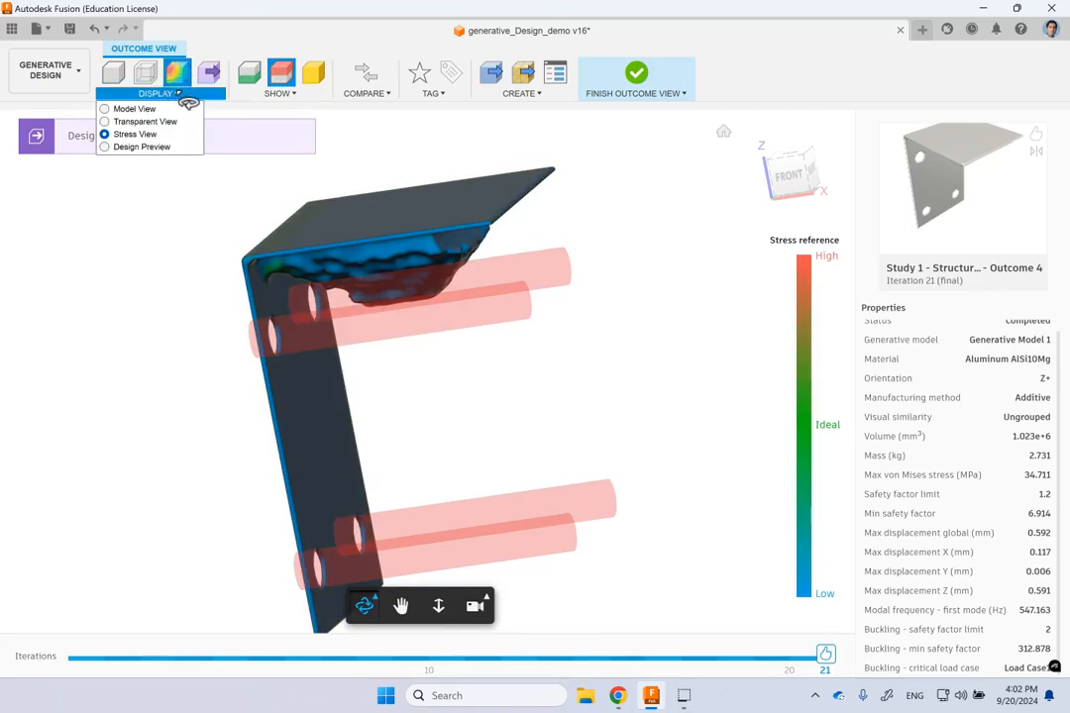
left_click(141, 147)
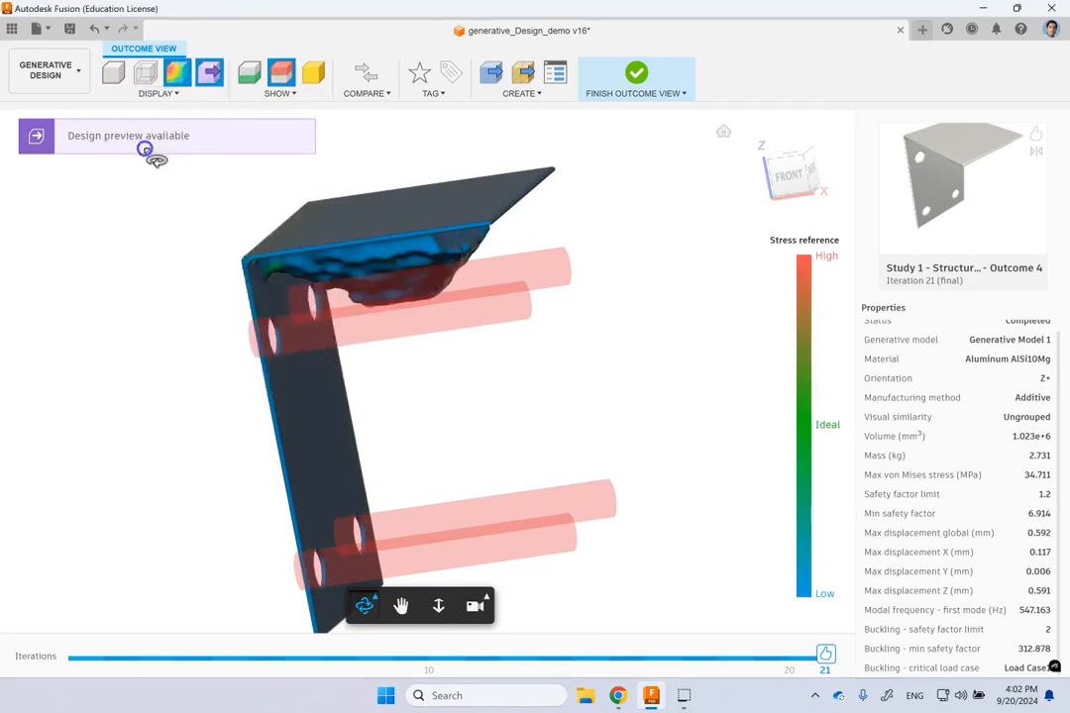
left_click(147, 77)
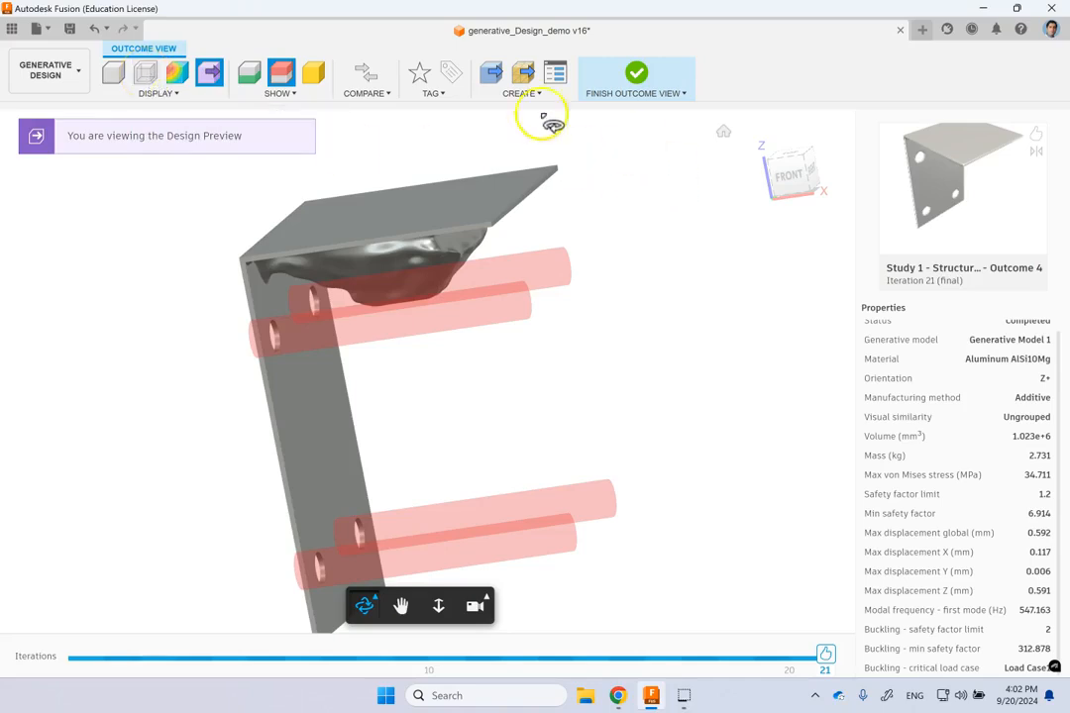
Step: Create a Mesh Design from Outcome, move the Job Status dialog aside and finish Outcome View back to the grid
left_click(536, 94)
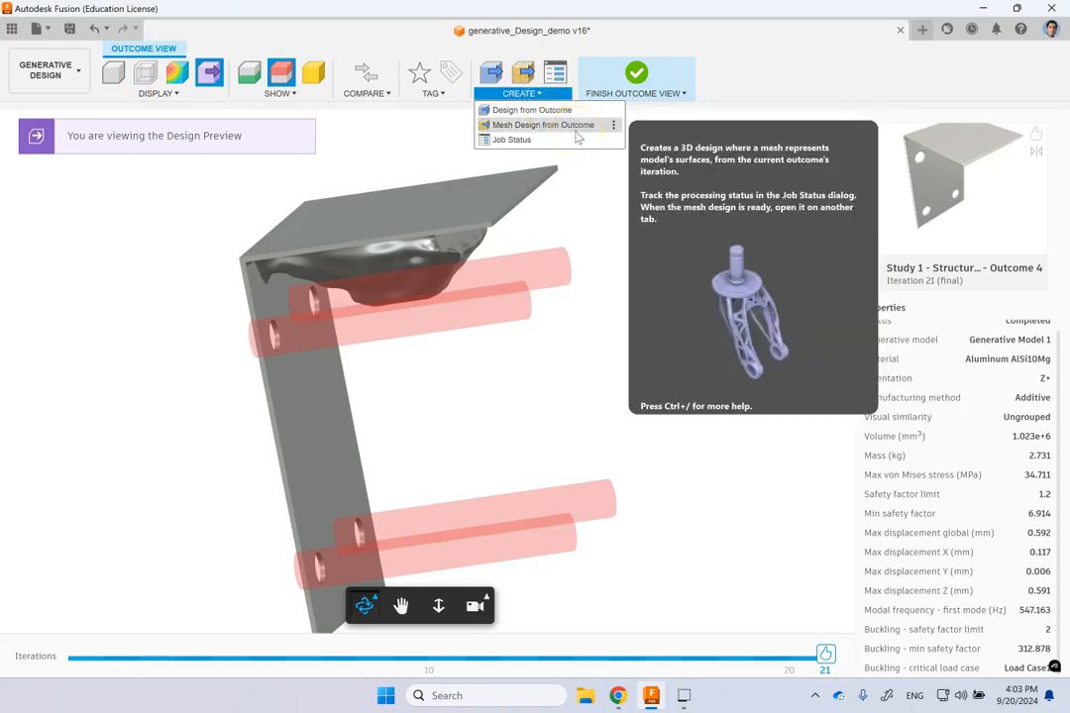
left_click(535, 127)
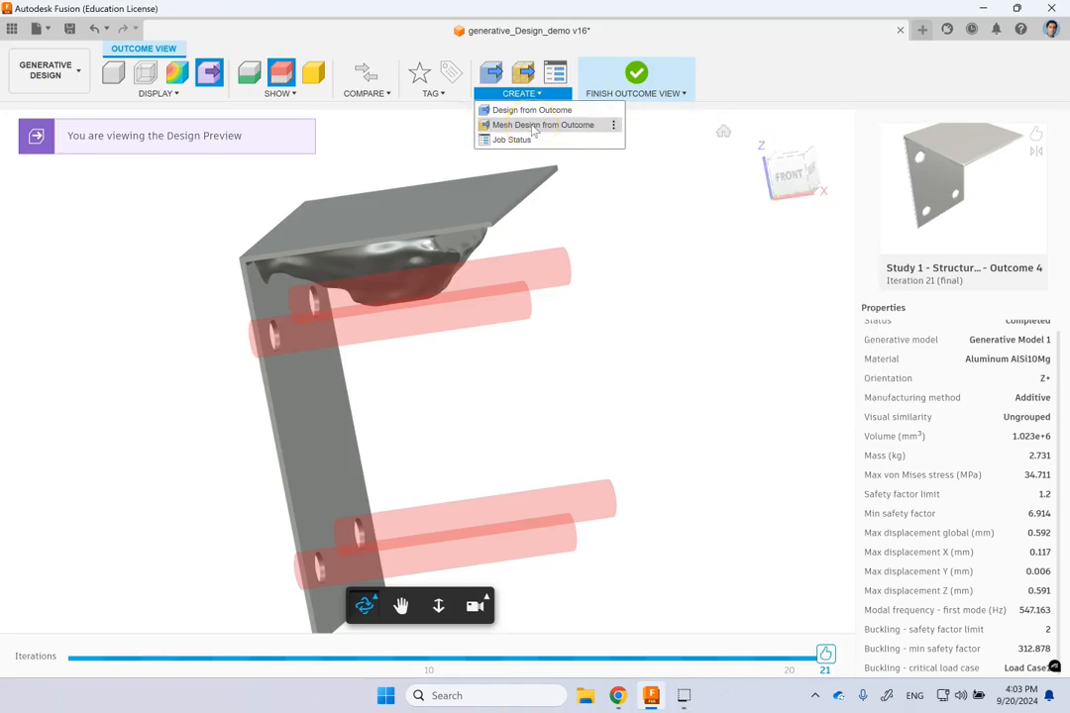
left_click(547, 111)
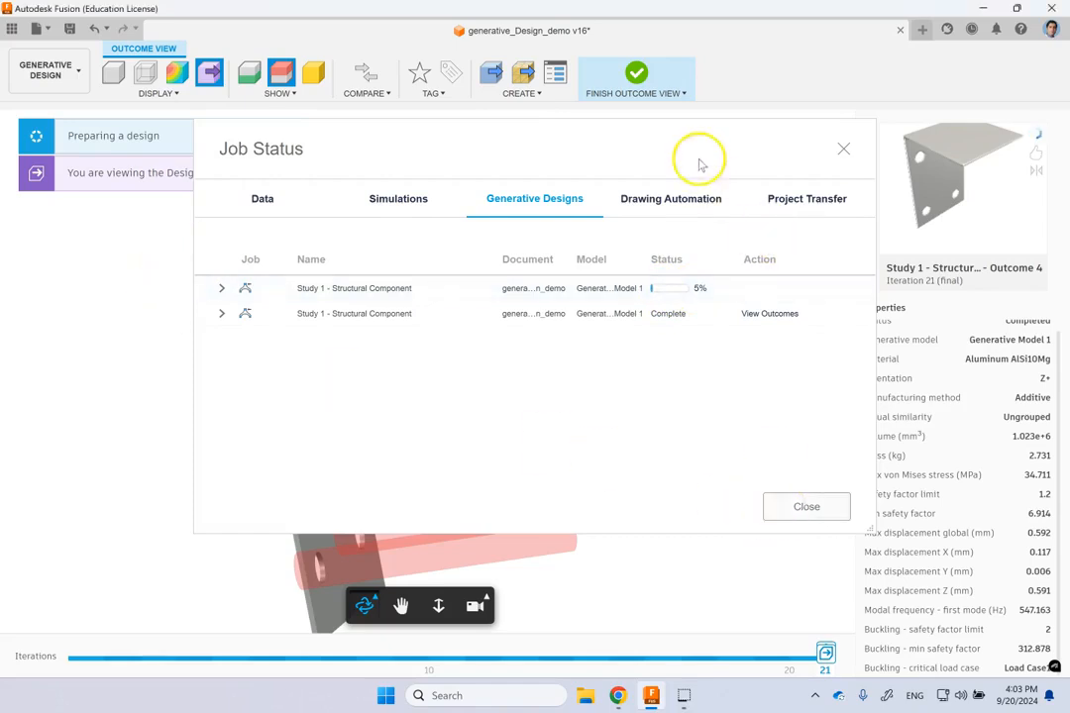
left_click_drag(690, 146, 826, 536)
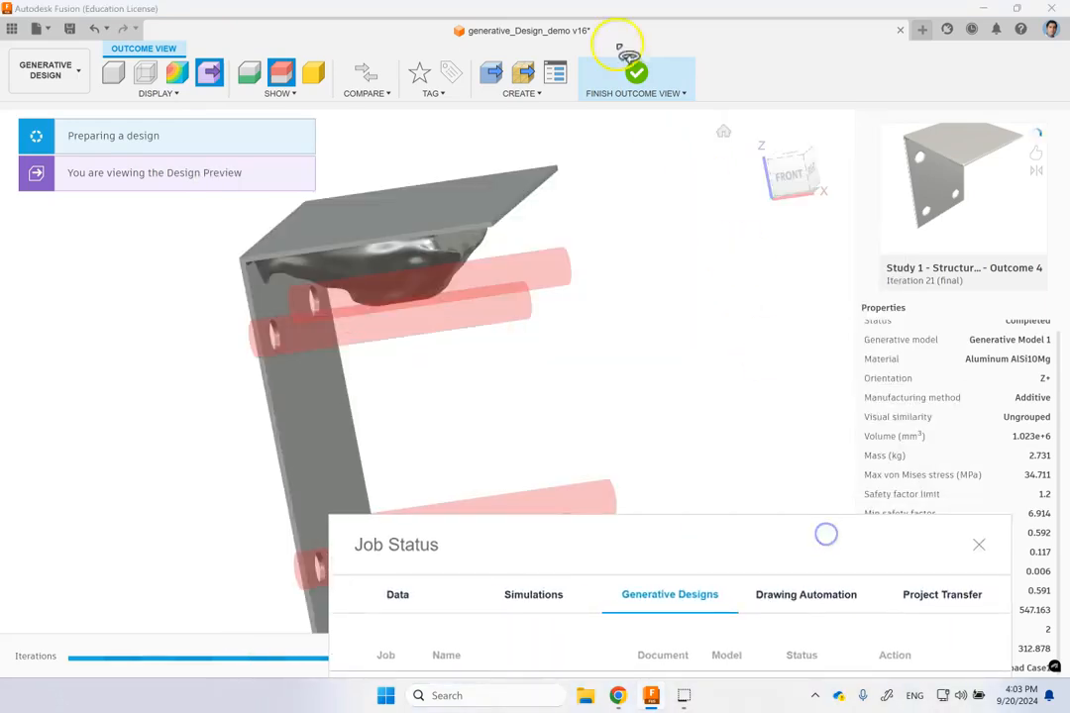
left_click(525, 93)
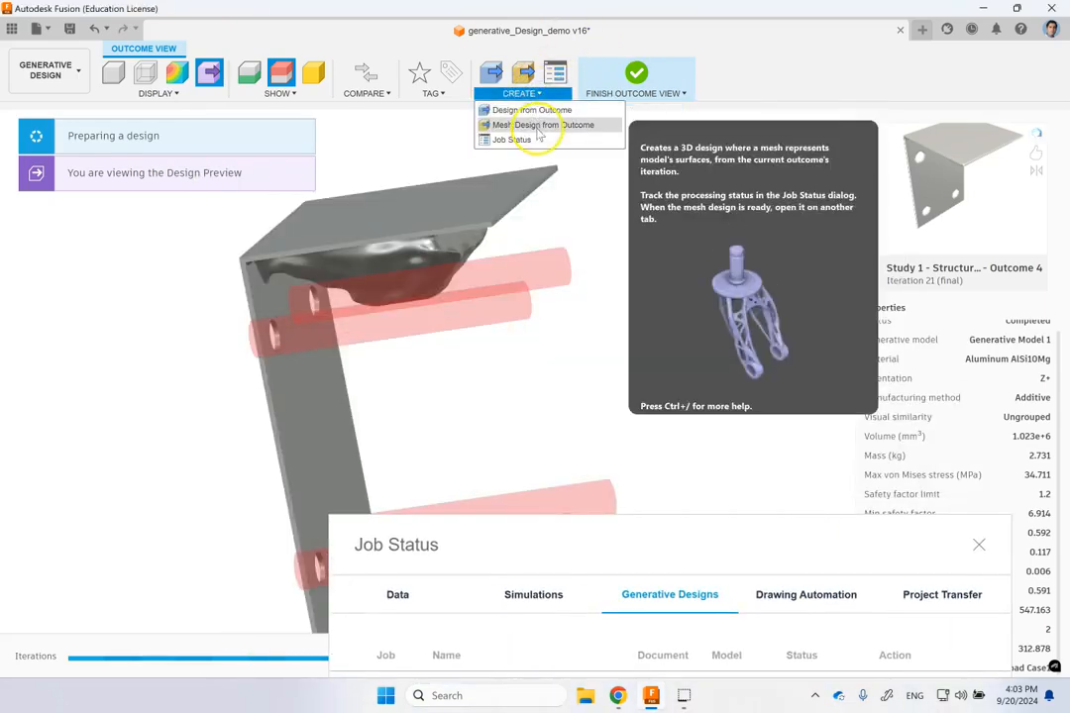
left_click(635, 74)
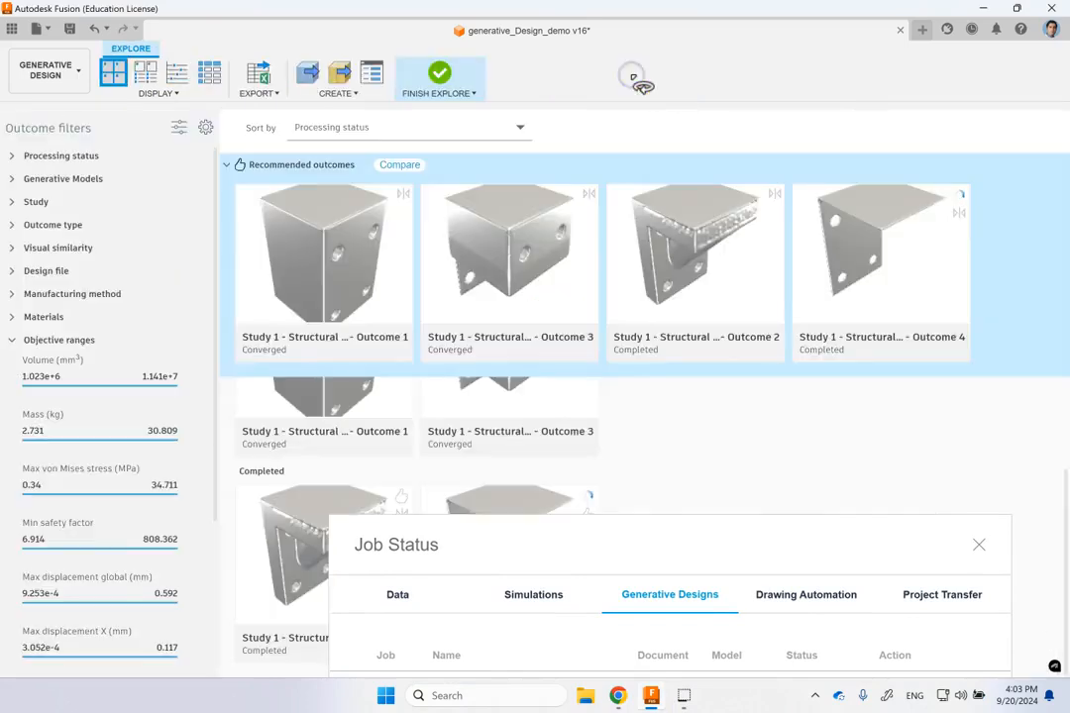
mouse_move(881, 256)
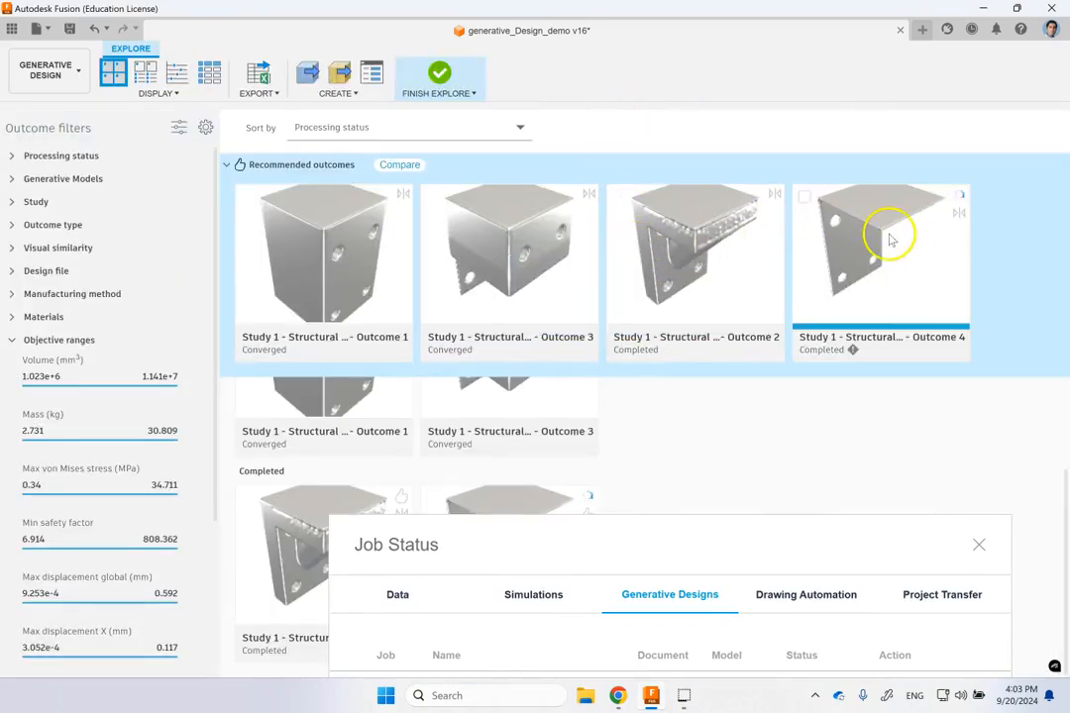
double_click(716, 215)
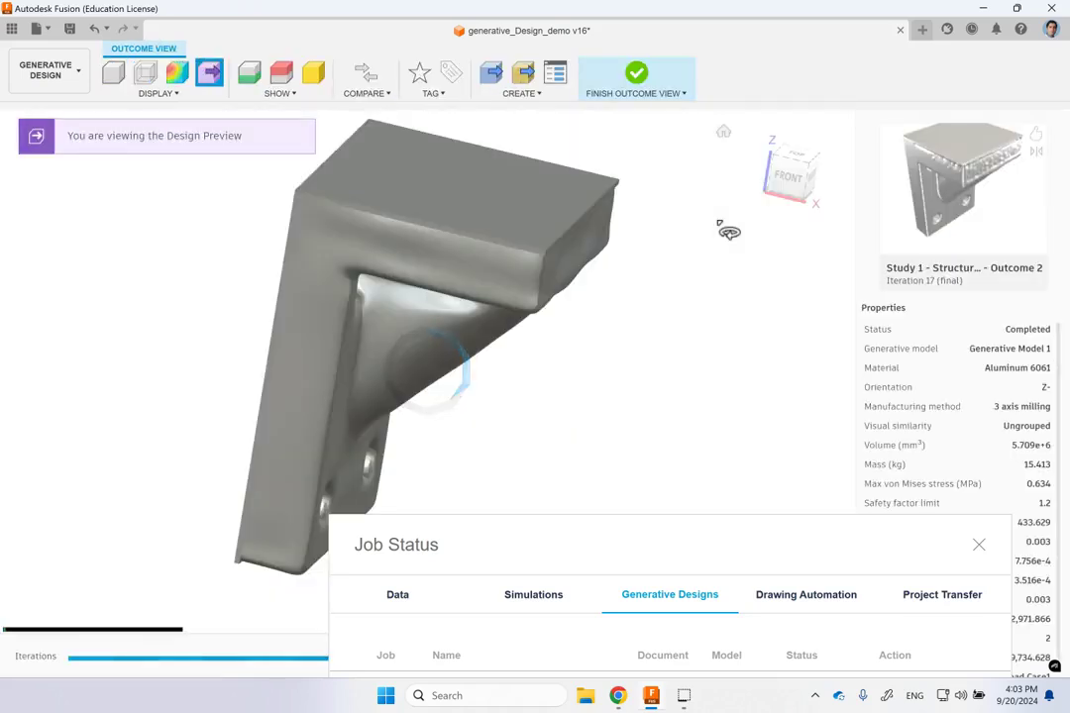
mouse_move(728, 232)
middle_mouse_down("shift")
mouse_move(681, 349)
mouse_move(545, 302)
middle_mouse_up("shift")
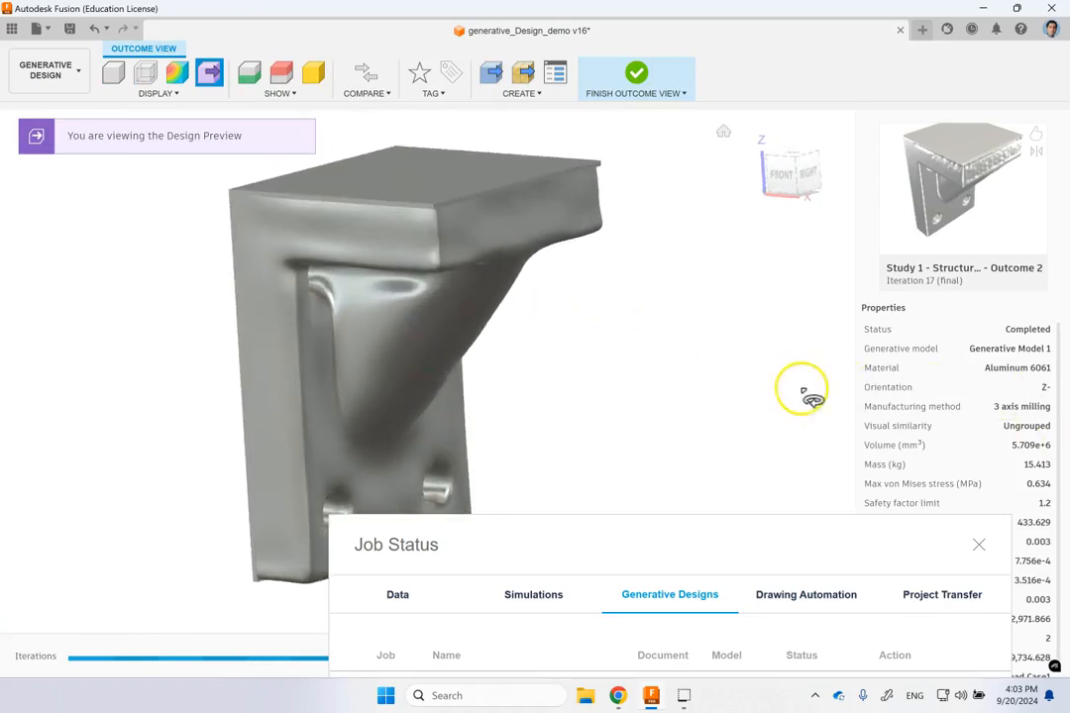
mouse_move(797, 393)
middle_mouse_down("shift")
mouse_move(733, 378)
mouse_move(585, 375)
mouse_move(489, 354)
mouse_move(662, 387)
mouse_move(733, 423)
middle_mouse_up("shift")
left_click(178, 69)
mouse_move(639, 342)
middle_mouse_down("shift")
mouse_move(545, 246)
mouse_move(454, 124)
mouse_move(521, 172)
mouse_move(938, 362)
mouse_move(681, 281)
mouse_move(702, 315)
middle_mouse_up("shift")
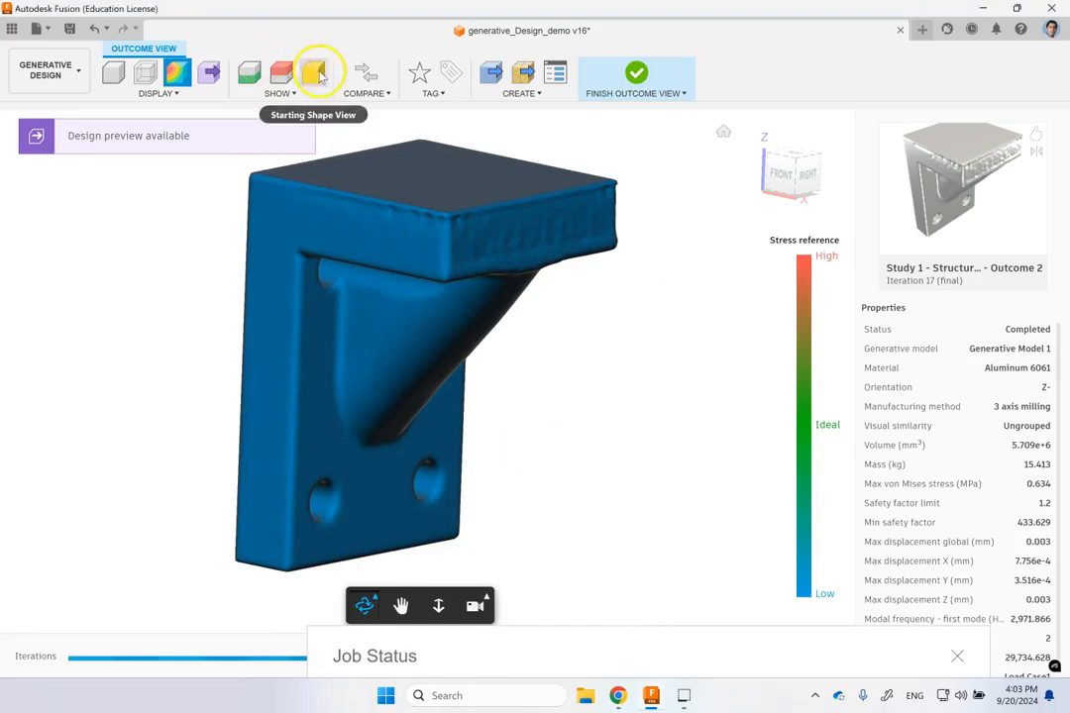
left_click(315, 71)
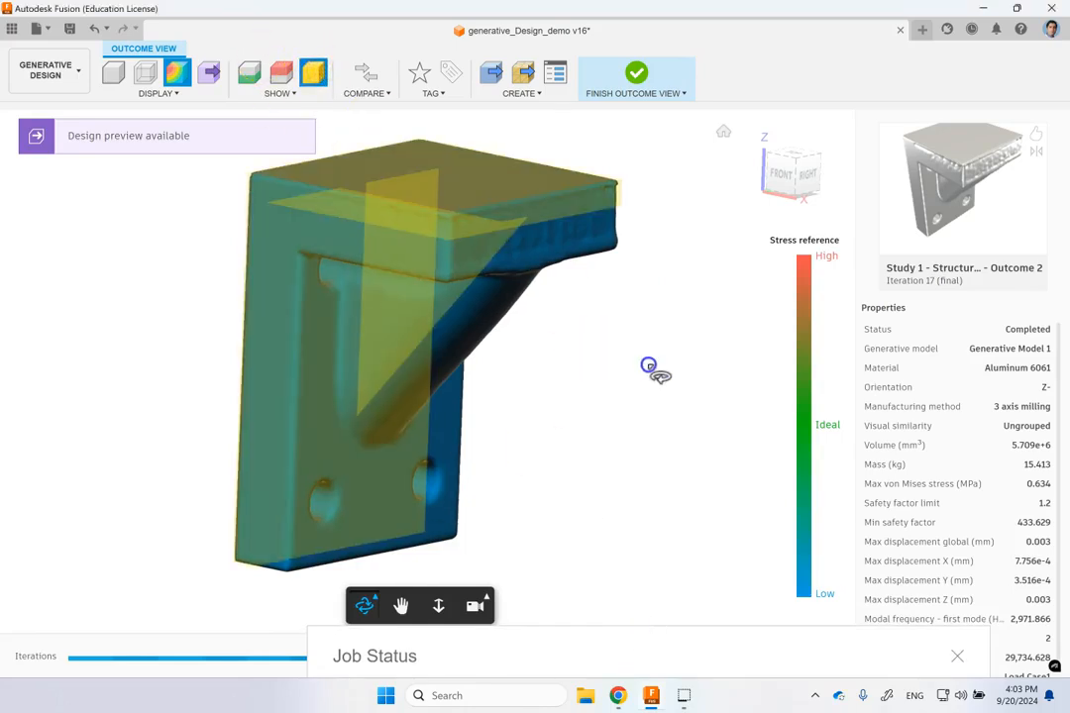
middle_click_drag(676, 373, 824, 374, "shift")
mouse_move(760, 373)
left_mouse_down()
mouse_move(470, 334)
mouse_move(383, 334)
mouse_move(618, 367)
left_mouse_up()
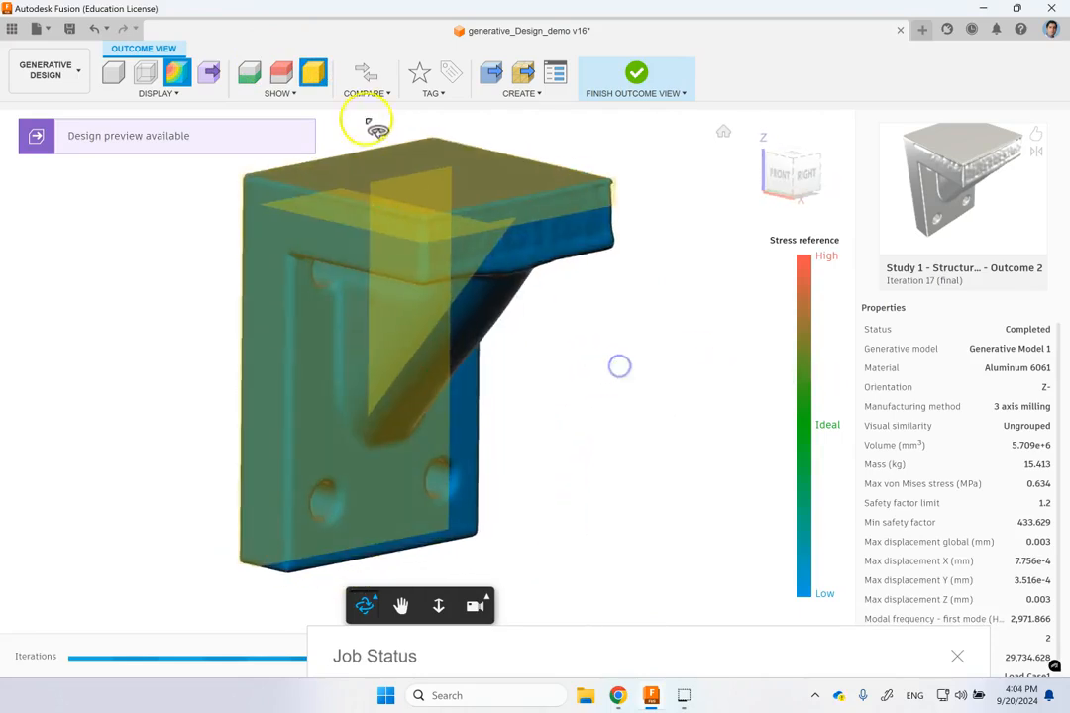
left_click(281, 71)
left_click(314, 73)
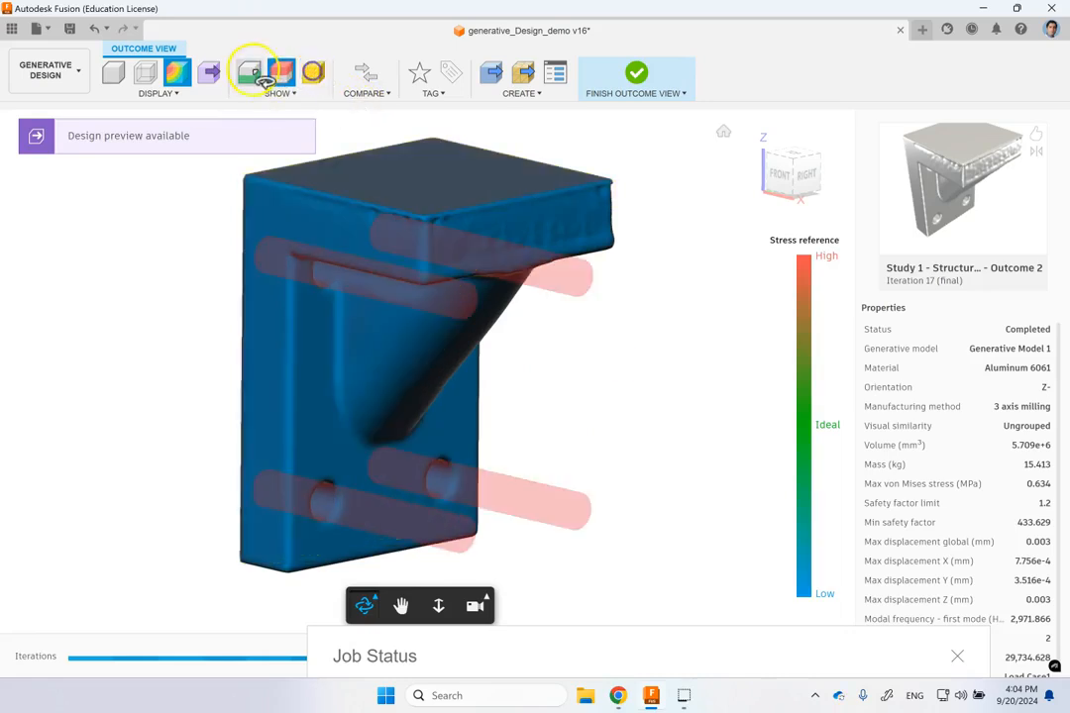
left_click(249, 71)
mouse_move(586, 358)
left_mouse_down()
mouse_move(812, 383)
mouse_move(604, 373)
left_mouse_up()
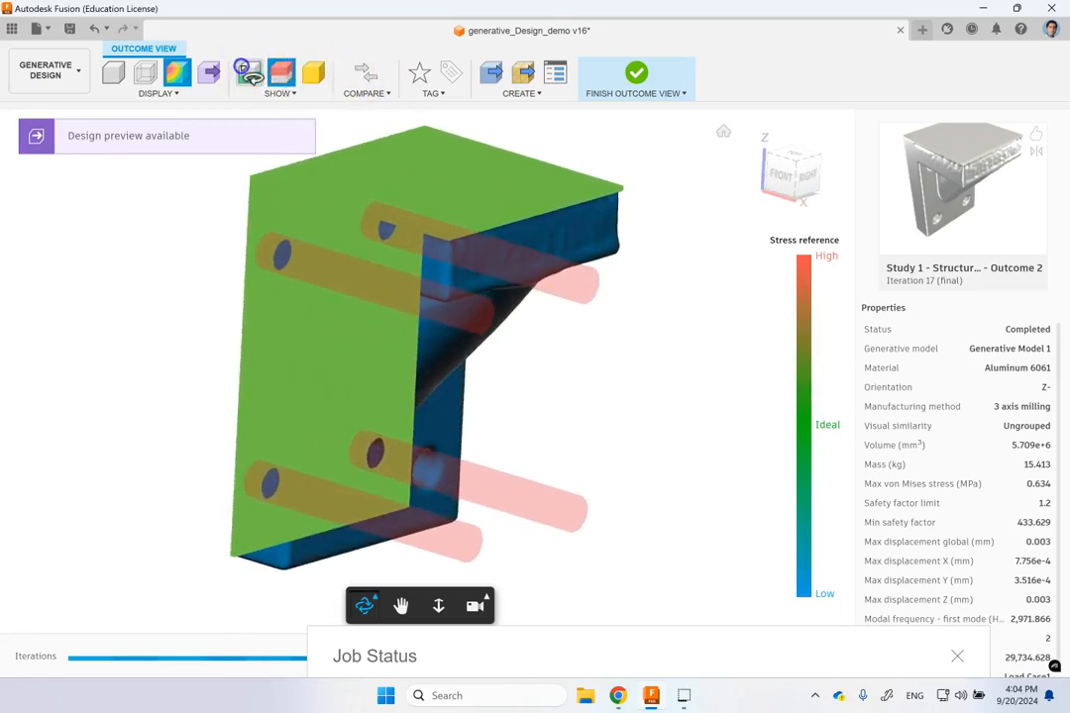
left_click(249, 72)
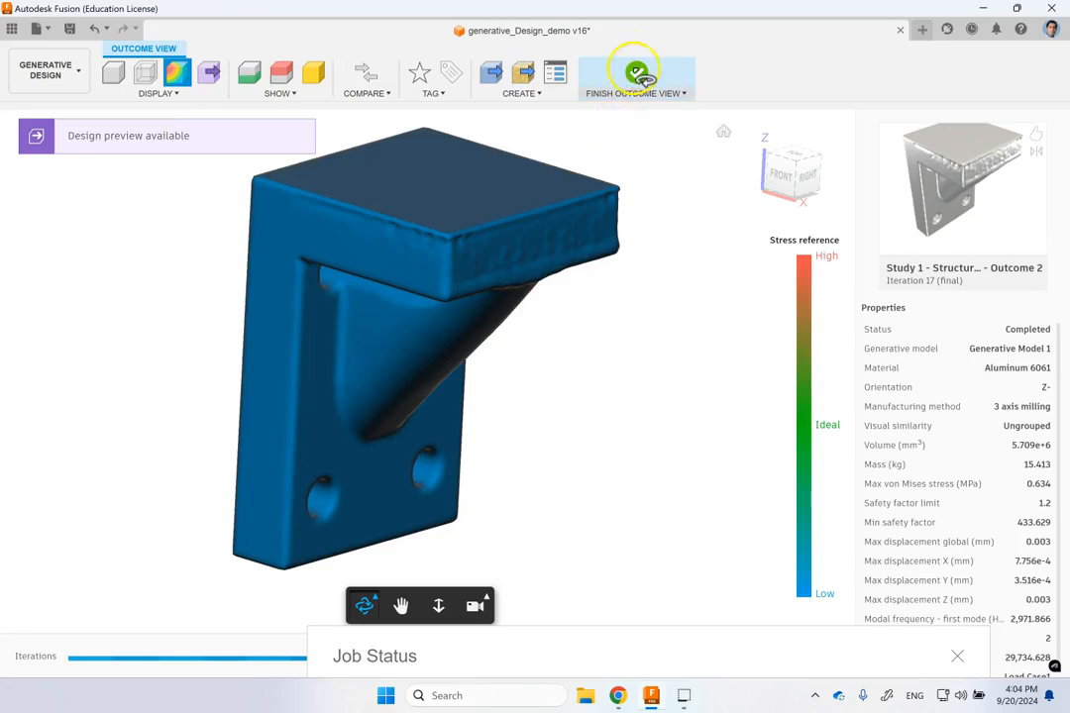
left_click(639, 75)
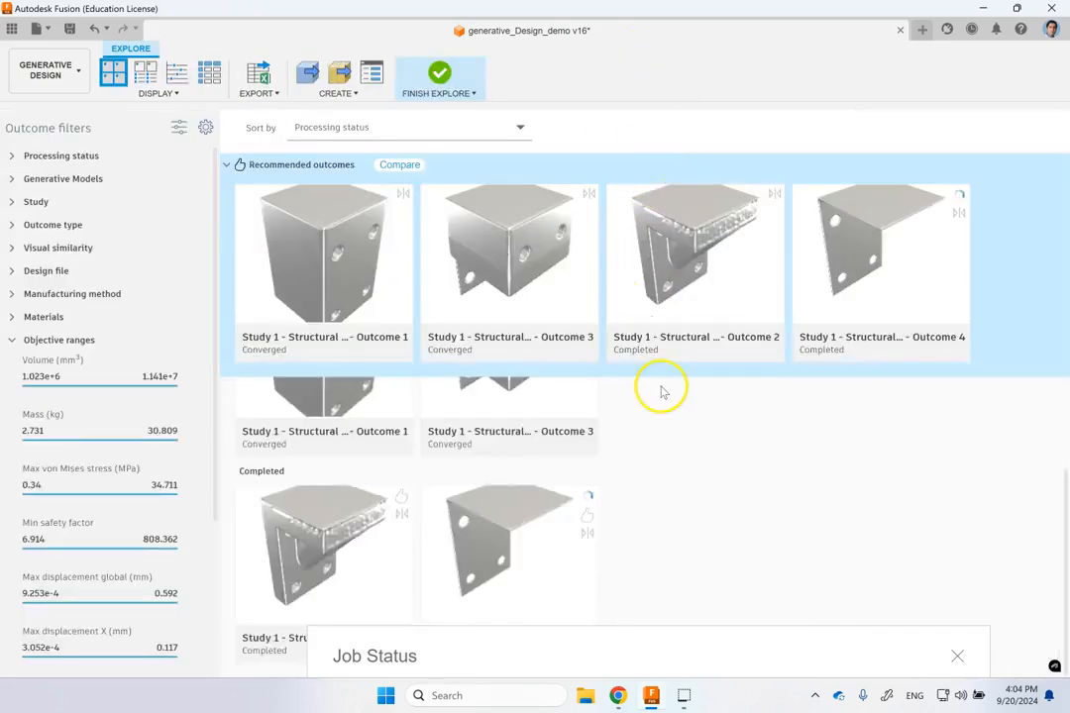
mouse_move(324, 254)
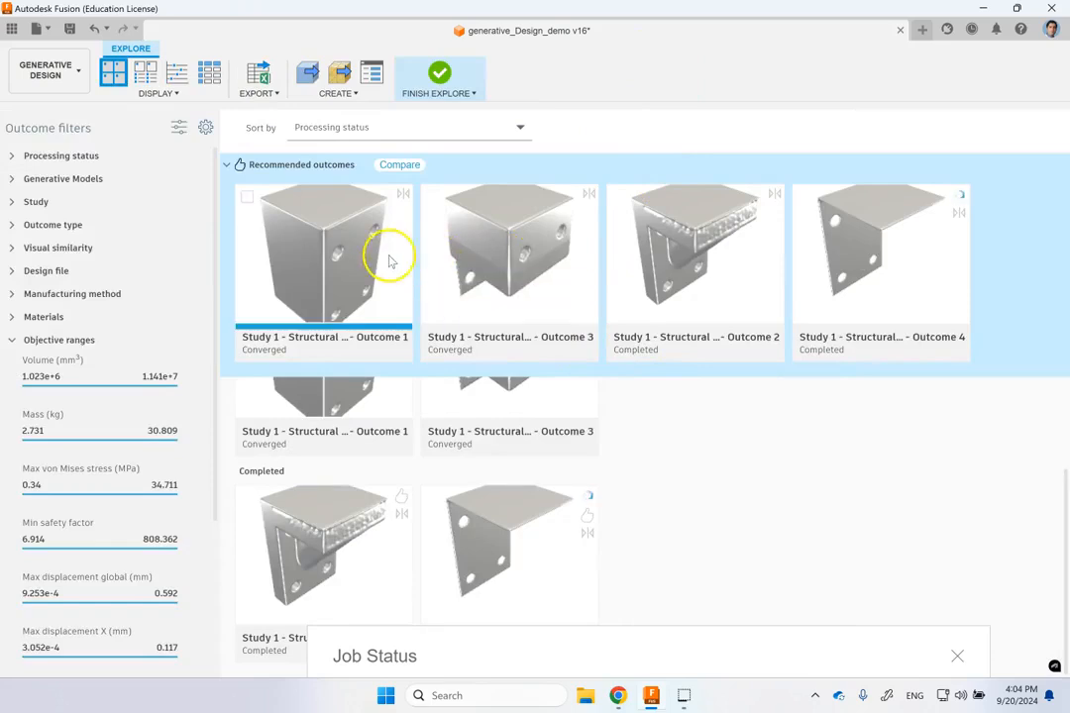
Step: Open Outcome 1, orbit to see its top and holed faces, and return to the outcomes grid
double_click(369, 256)
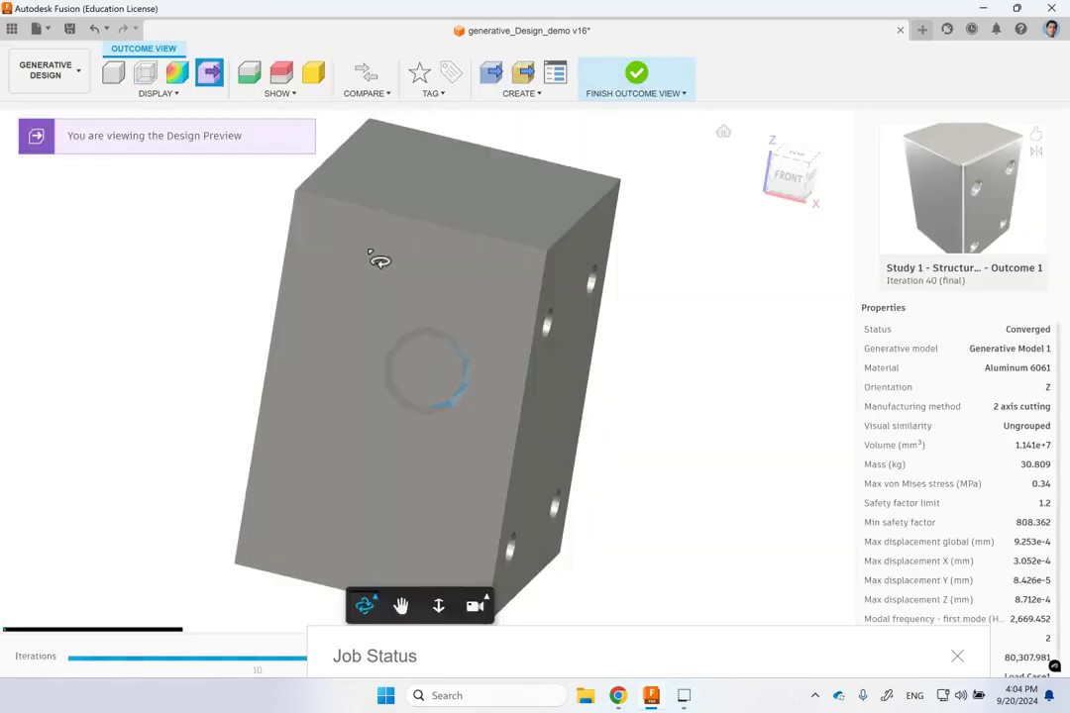
middle_click_drag(375, 256, 530, 337, "shift")
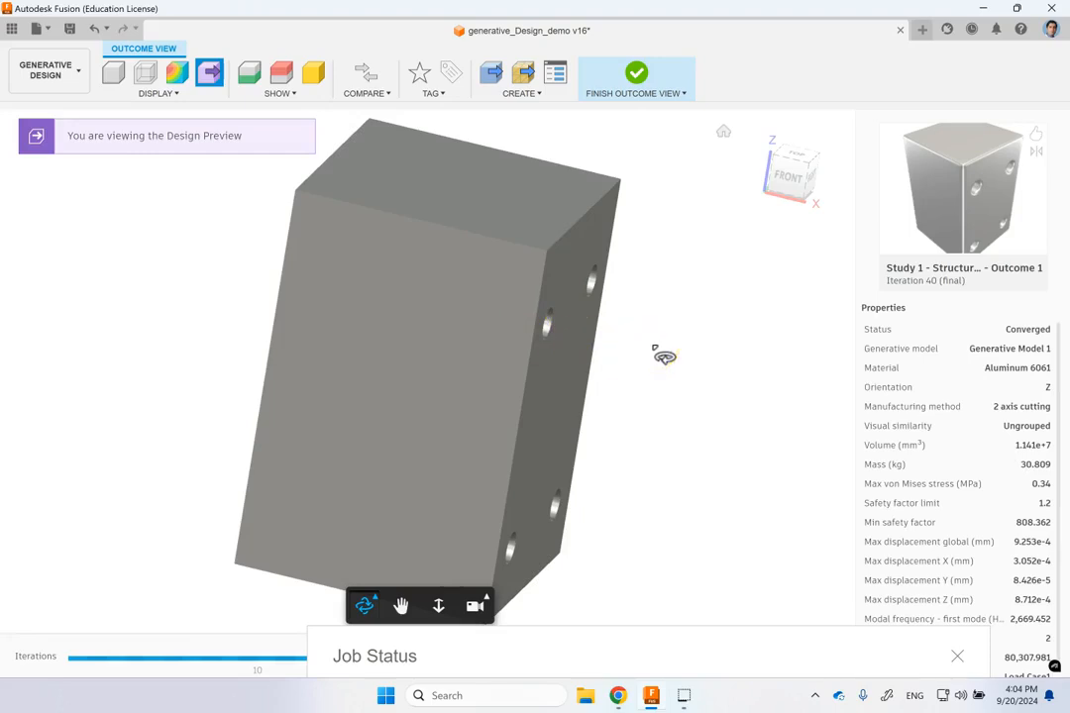
mouse_move(698, 371)
left_mouse_down()
mouse_move(584, 349)
mouse_move(692, 374)
mouse_move(667, 335)
mouse_move(389, 356)
mouse_move(728, 400)
mouse_move(853, 371)
mouse_move(476, 351)
mouse_move(670, 374)
mouse_move(778, 373)
mouse_move(602, 364)
left_mouse_up()
left_click(639, 71)
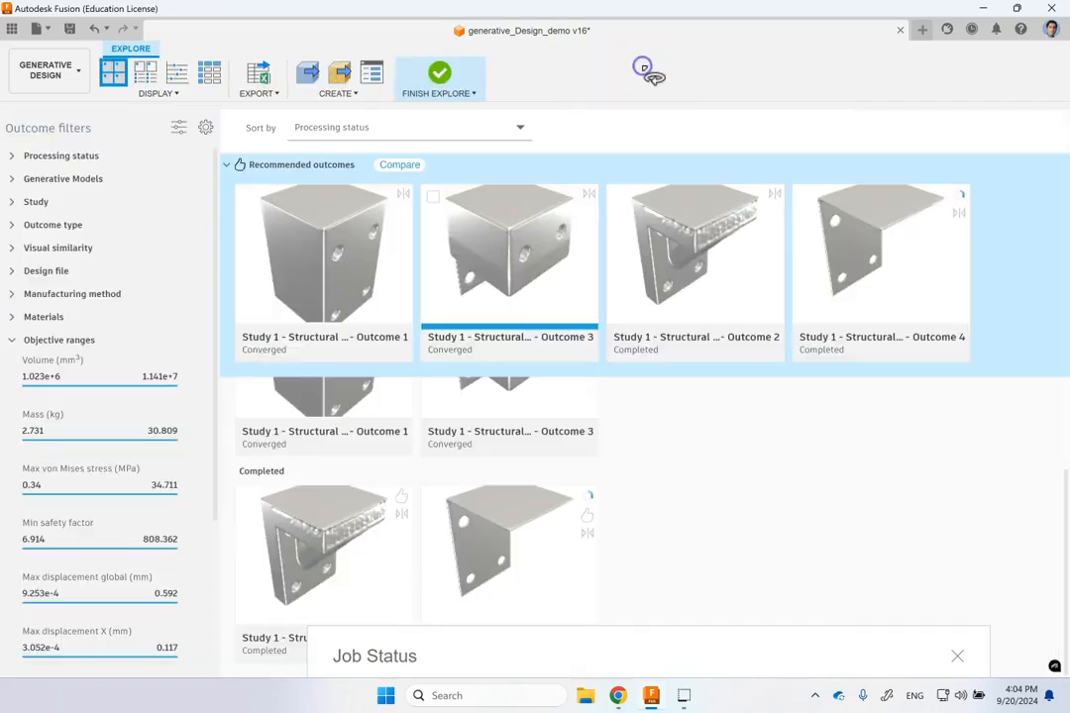
Step: Open Outcome 3, show its preserve regions and obstacle bodies, then finish Outcome View
double_click(522, 236)
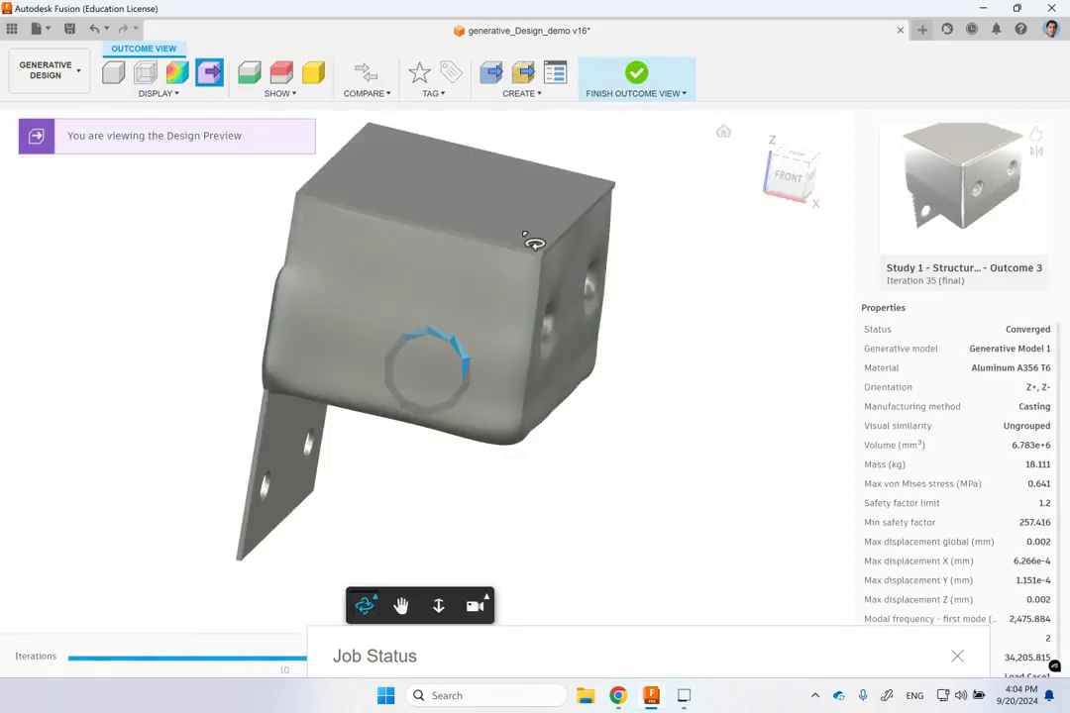
mouse_move(536, 239)
left_mouse_down()
mouse_move(545, 349)
mouse_move(662, 353)
mouse_move(346, 297)
mouse_move(237, 330)
mouse_move(232, 349)
mouse_move(317, 299)
mouse_move(478, 299)
mouse_move(650, 335)
mouse_move(694, 373)
mouse_move(833, 406)
mouse_move(769, 393)
left_mouse_up()
left_click(248, 72)
mouse_move(411, 144)
left_mouse_down()
mouse_move(683, 343)
mouse_move(606, 322)
mouse_move(746, 358)
mouse_move(480, 313)
mouse_move(396, 315)
mouse_move(609, 351)
mouse_move(586, 339)
left_mouse_up()
left_click(282, 71)
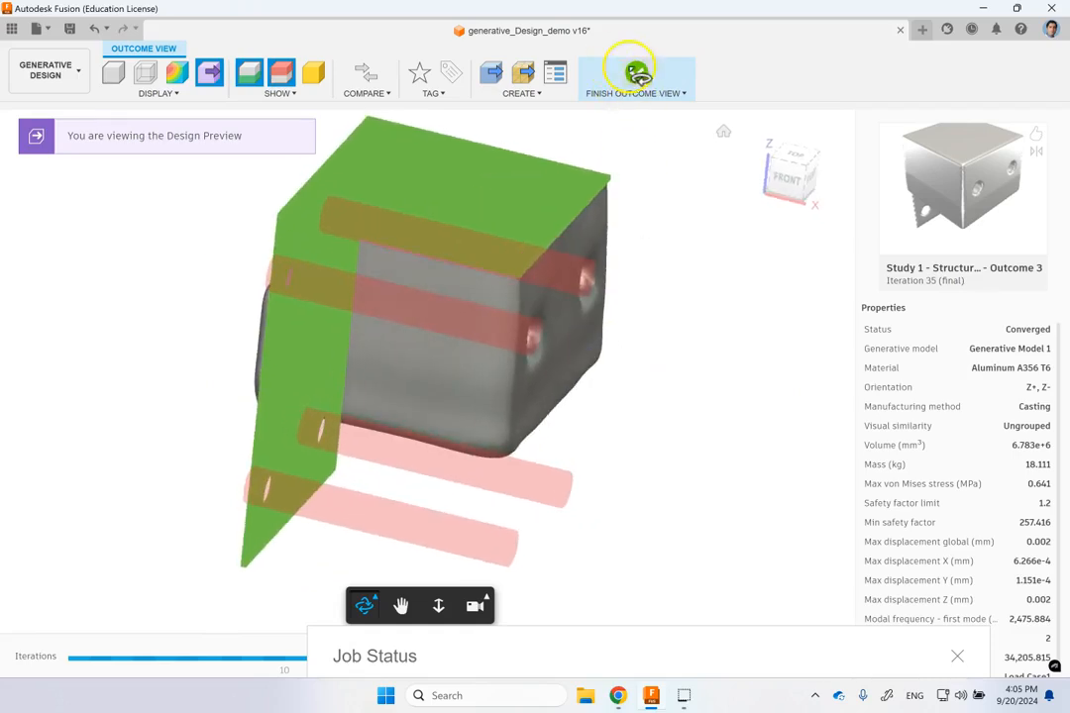
left_click(638, 74)
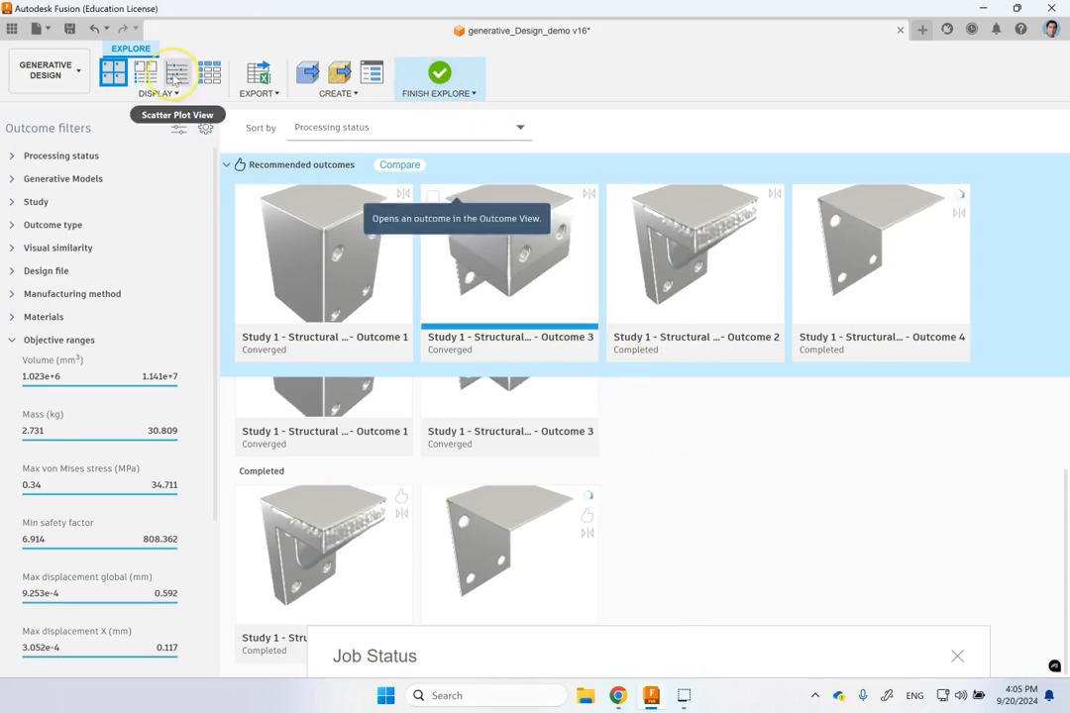
Step: Switch the Explore display to Properties view, then to a scatter plot of min safety factor against mass
left_click(142, 80)
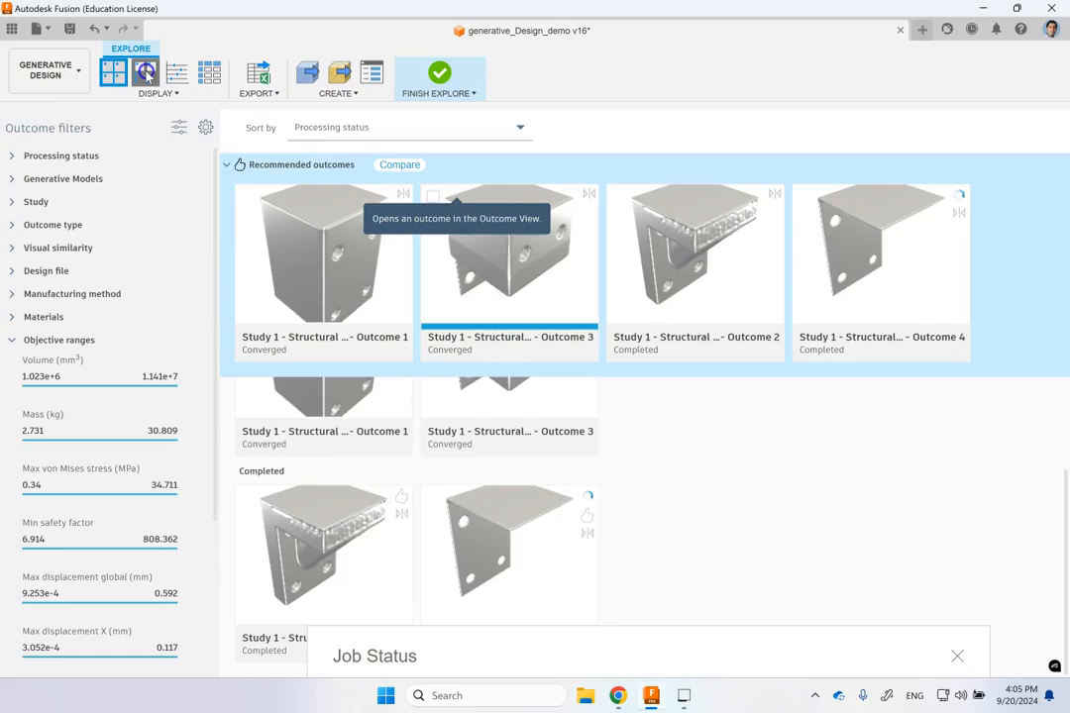
left_click(145, 75)
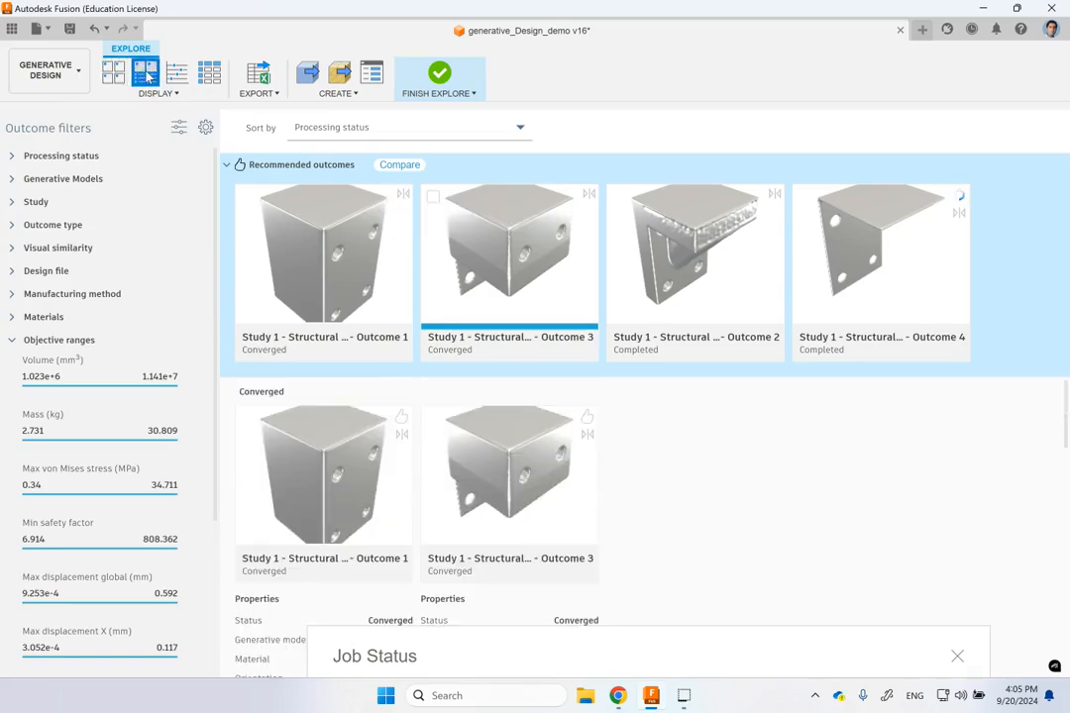
left_click(182, 73)
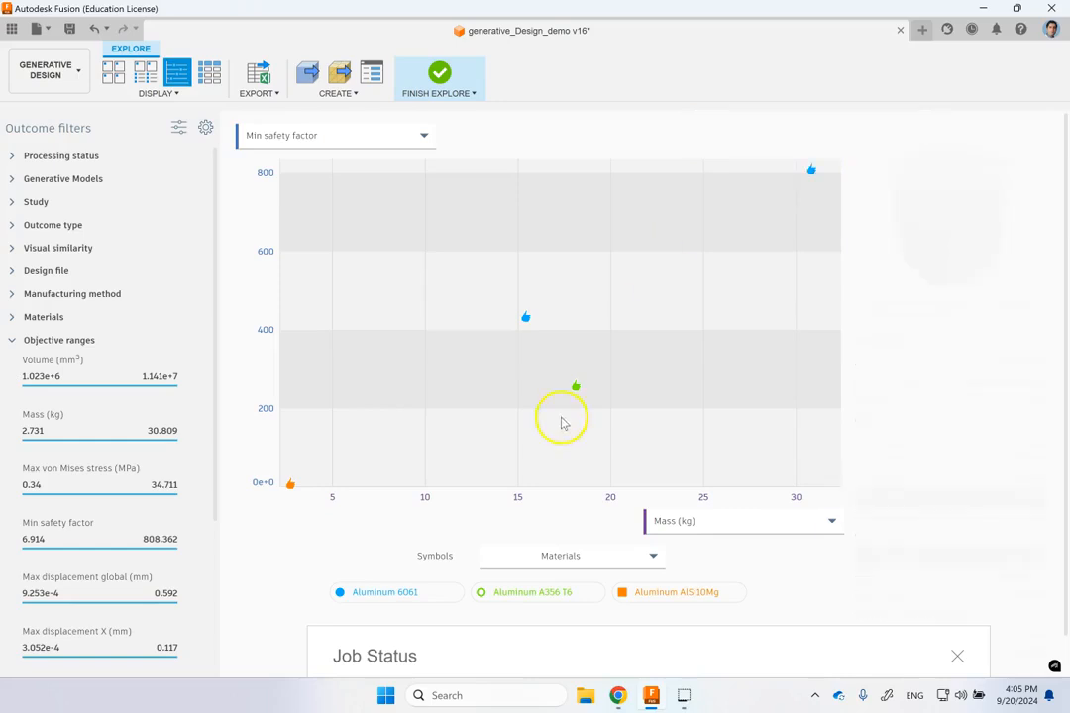
mouse_move(576, 387)
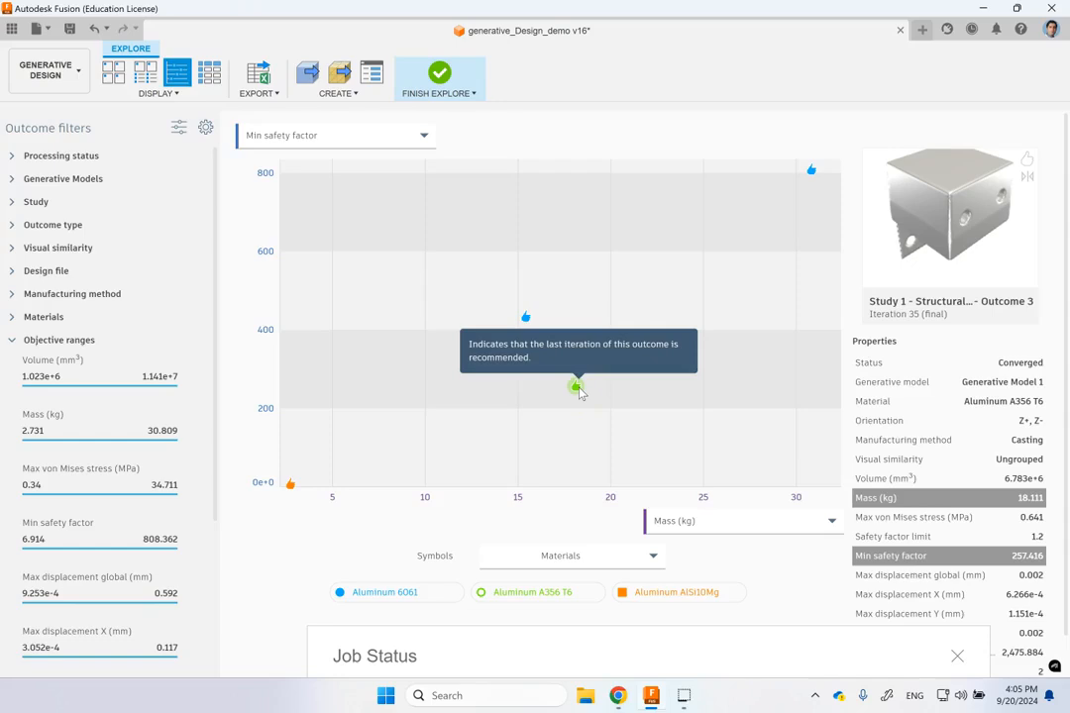
Step: Preview Outcome 2 and Outcome 4 from their plot points, then dismiss the preview
left_click(526, 318)
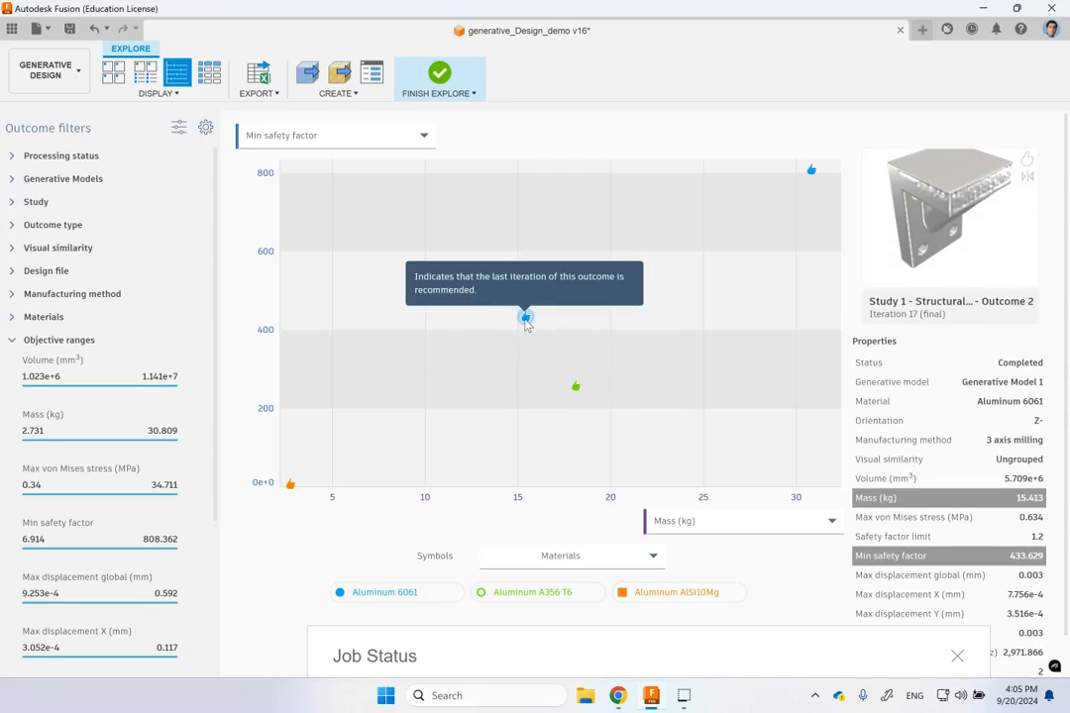
left_click(290, 486)
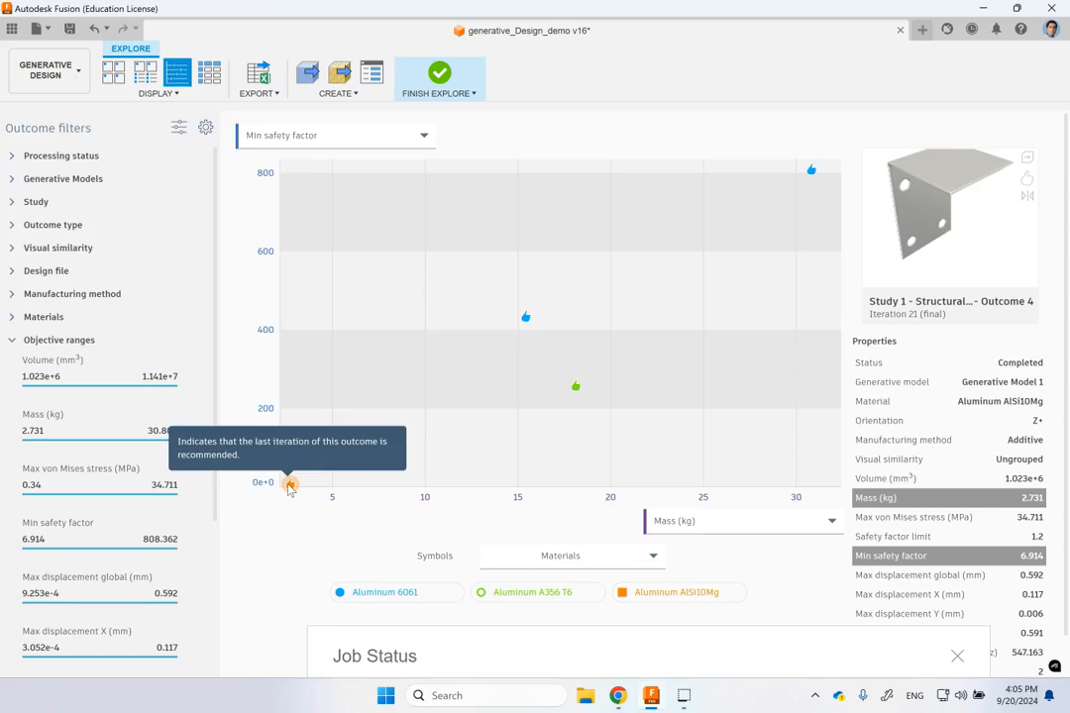
left_click(423, 506)
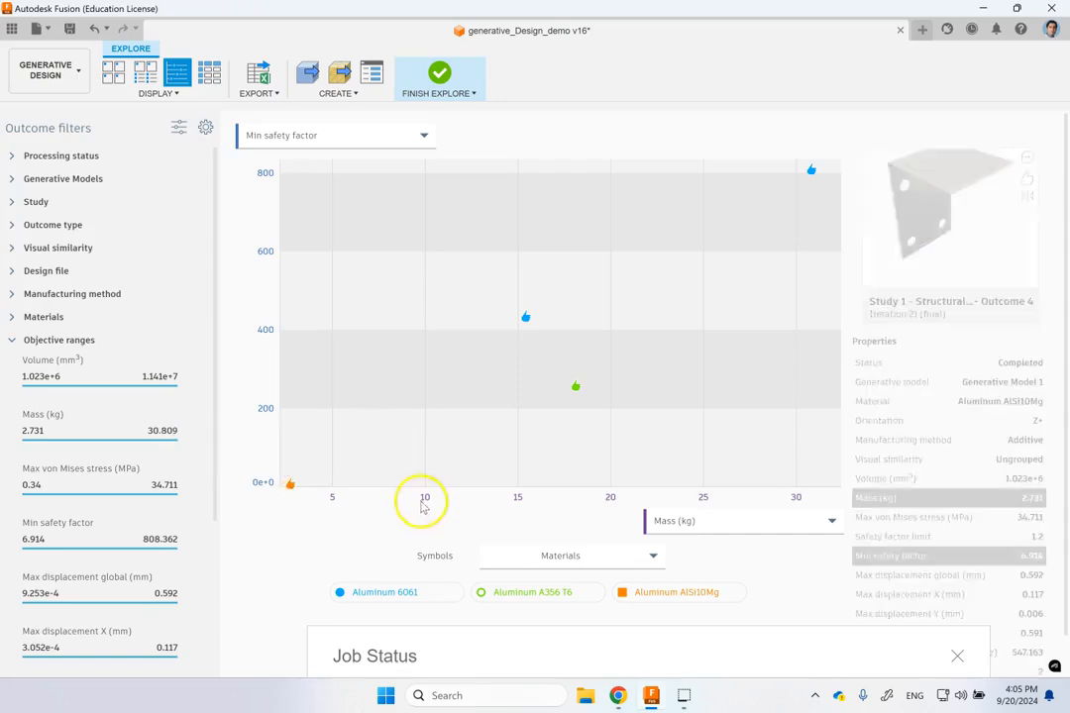
Step: Set the horizontal axis metric to Max von Mises stress, then to Min safety factor
left_click(717, 525)
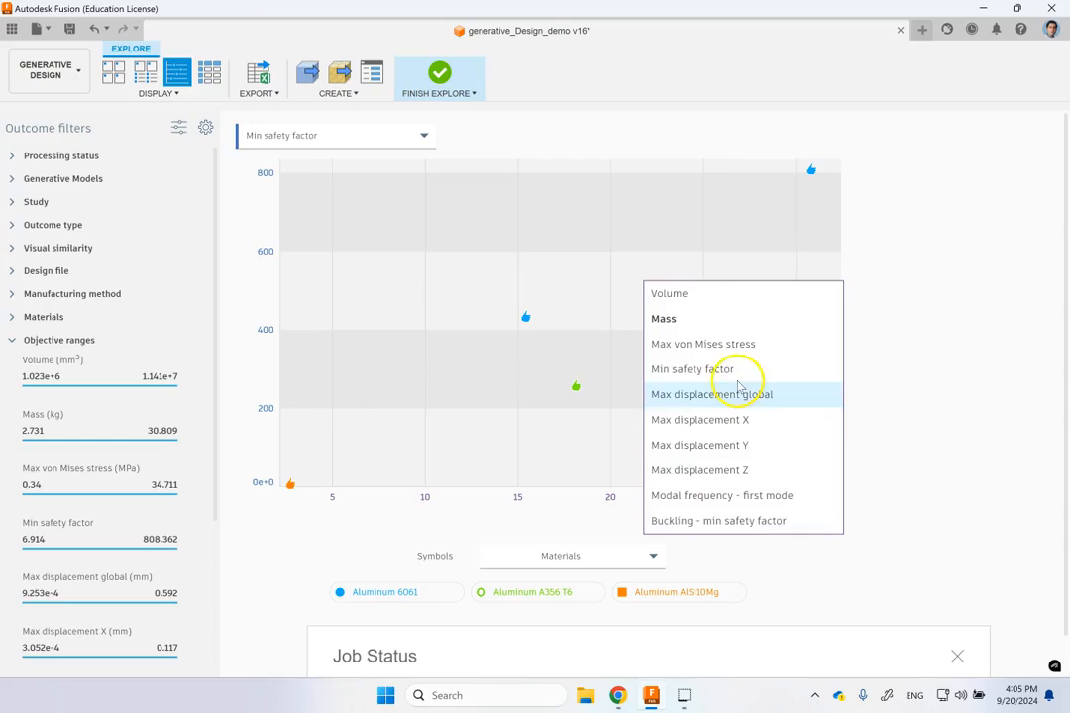
left_click(742, 347)
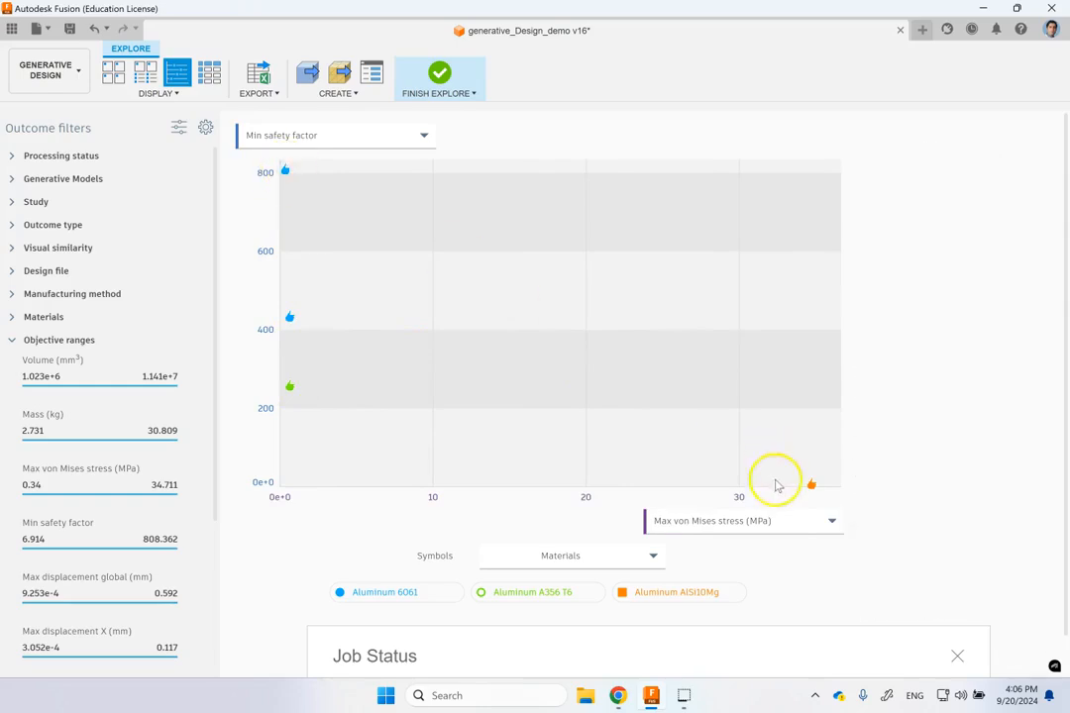
mouse_move(812, 484)
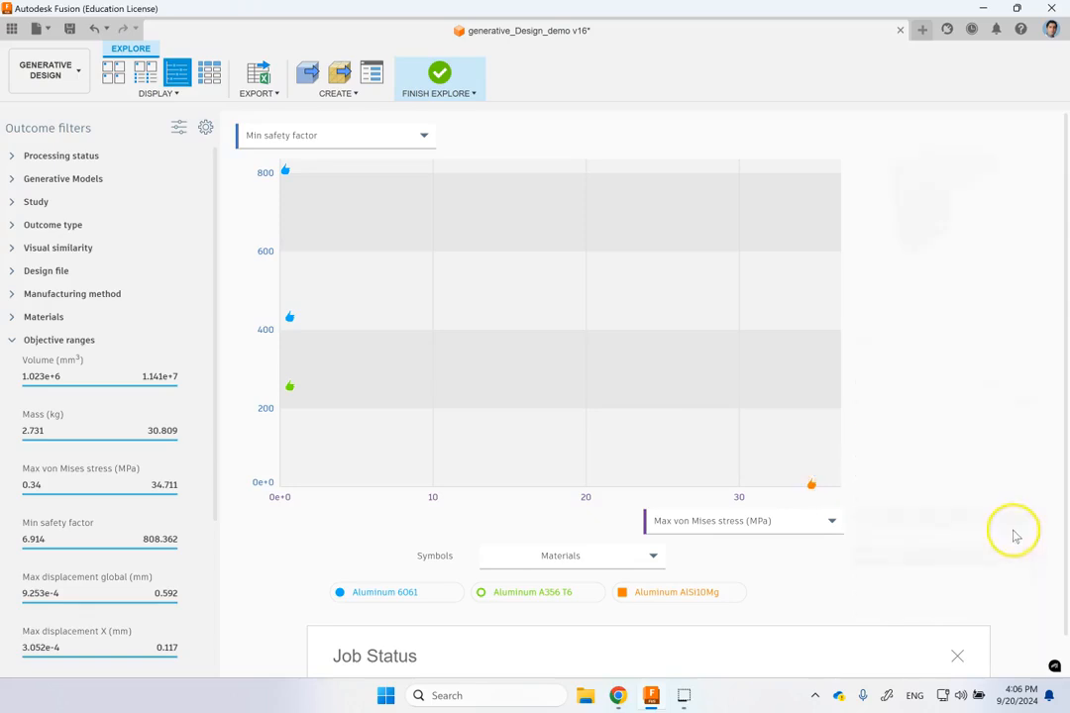
left_click(805, 521)
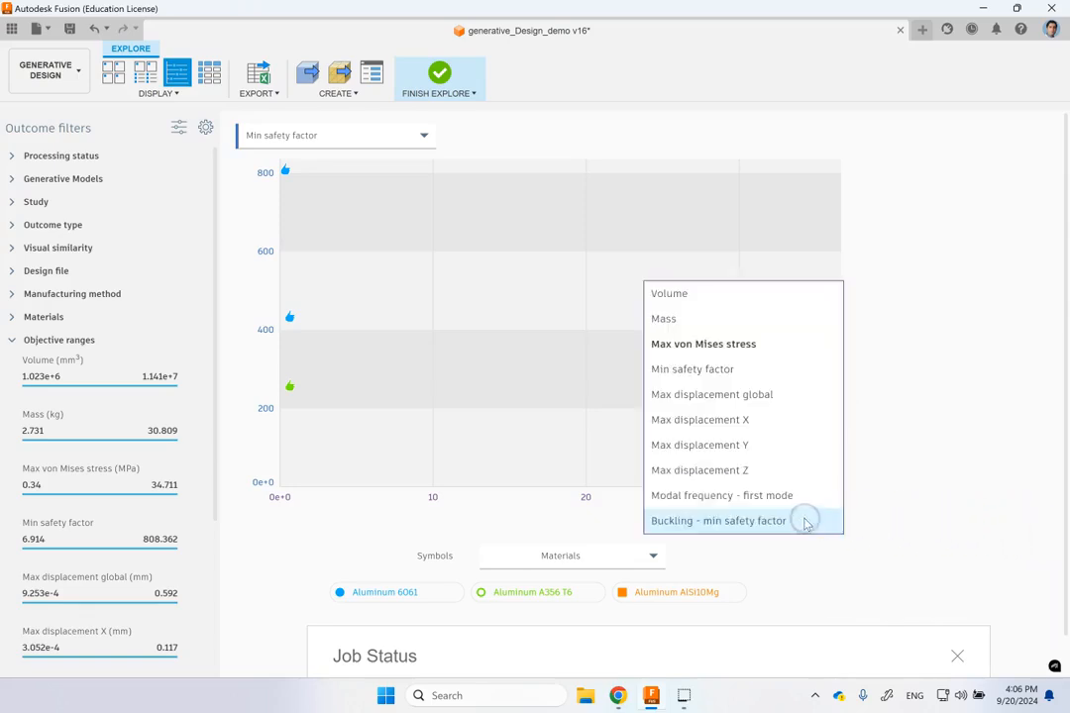
left_click(743, 370)
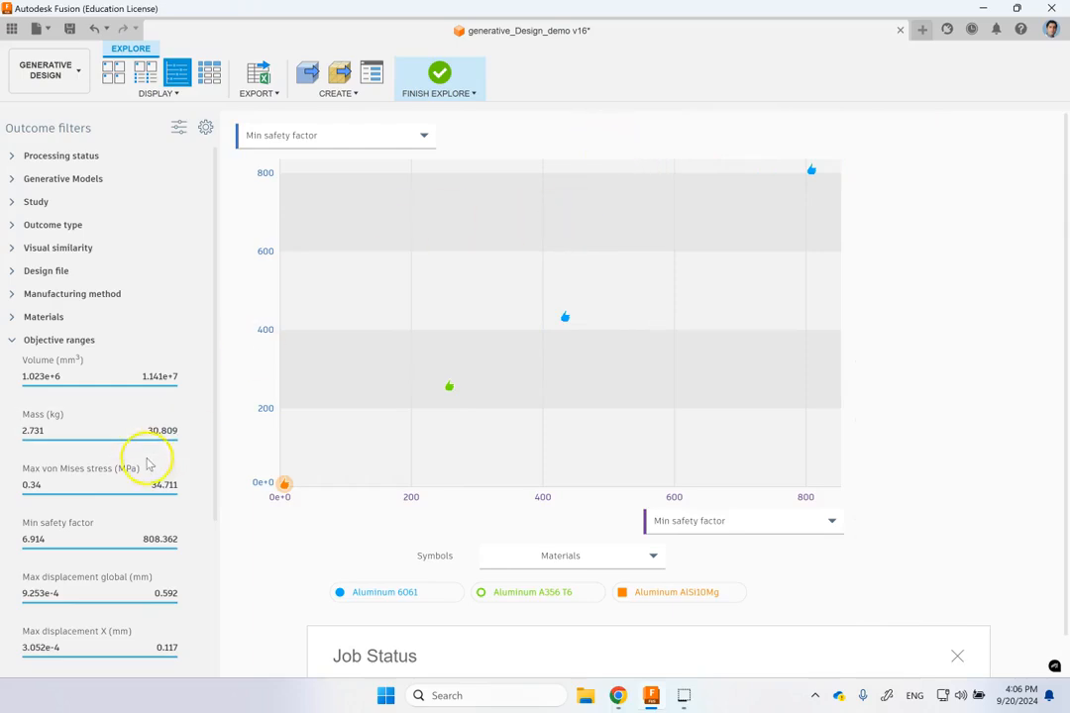
left_click(689, 521)
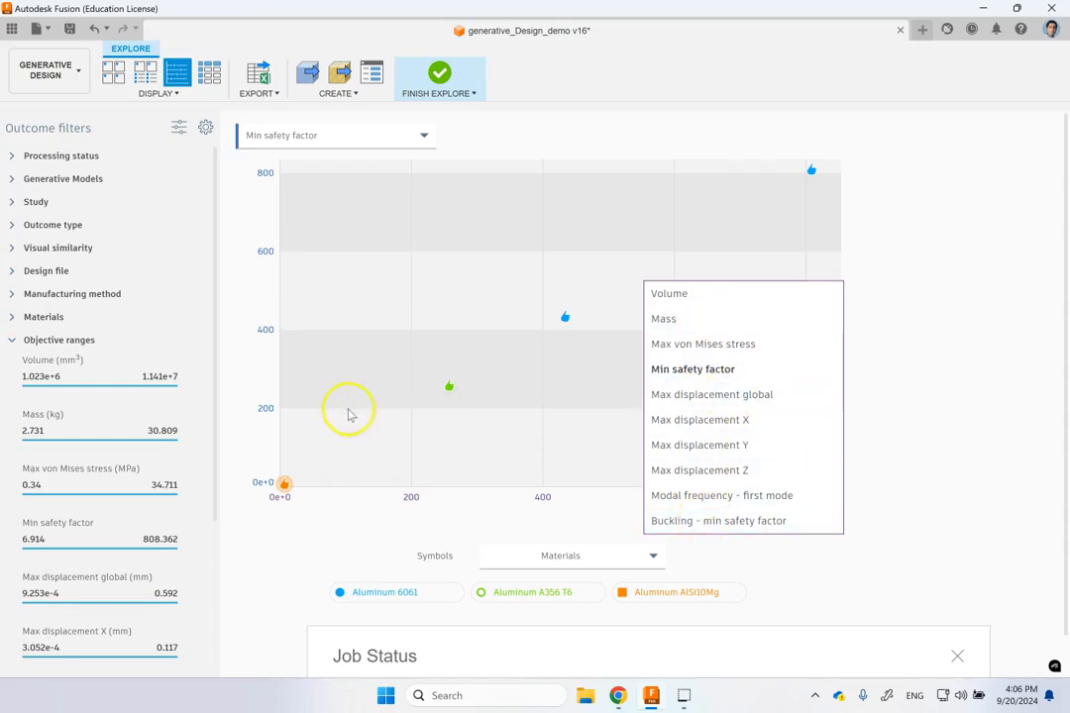
Step: Narrow the Mass range filter to 2.731–17.24 kg so only Outcomes 2 and 4 remain
left_click(250, 525)
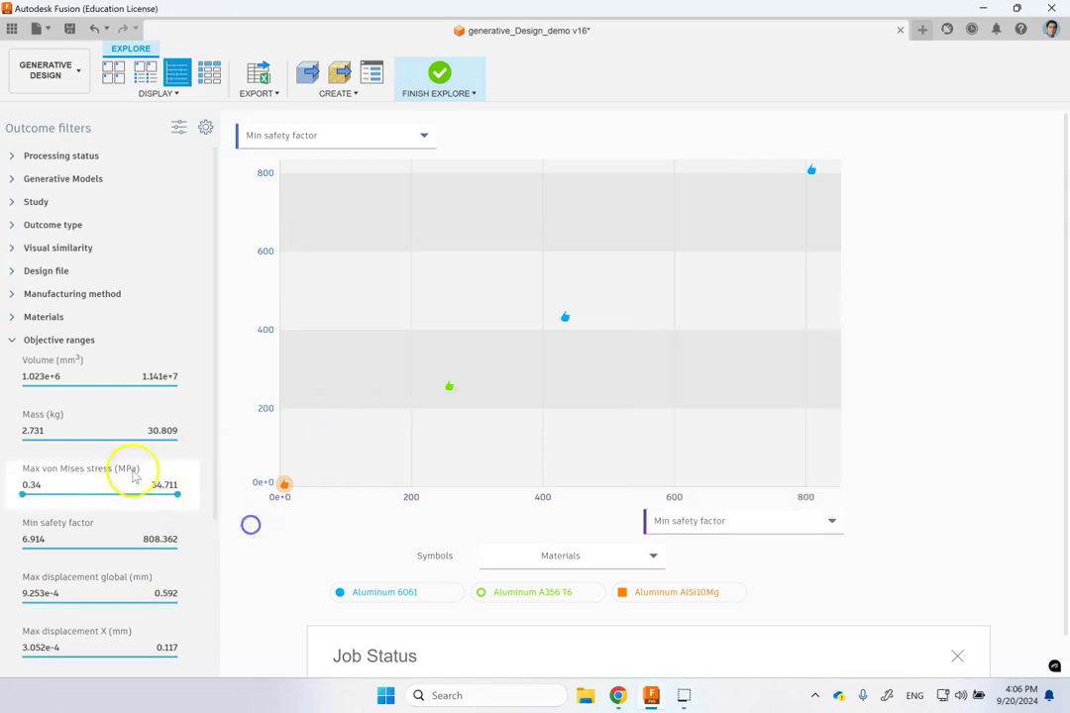
left_click(81, 442)
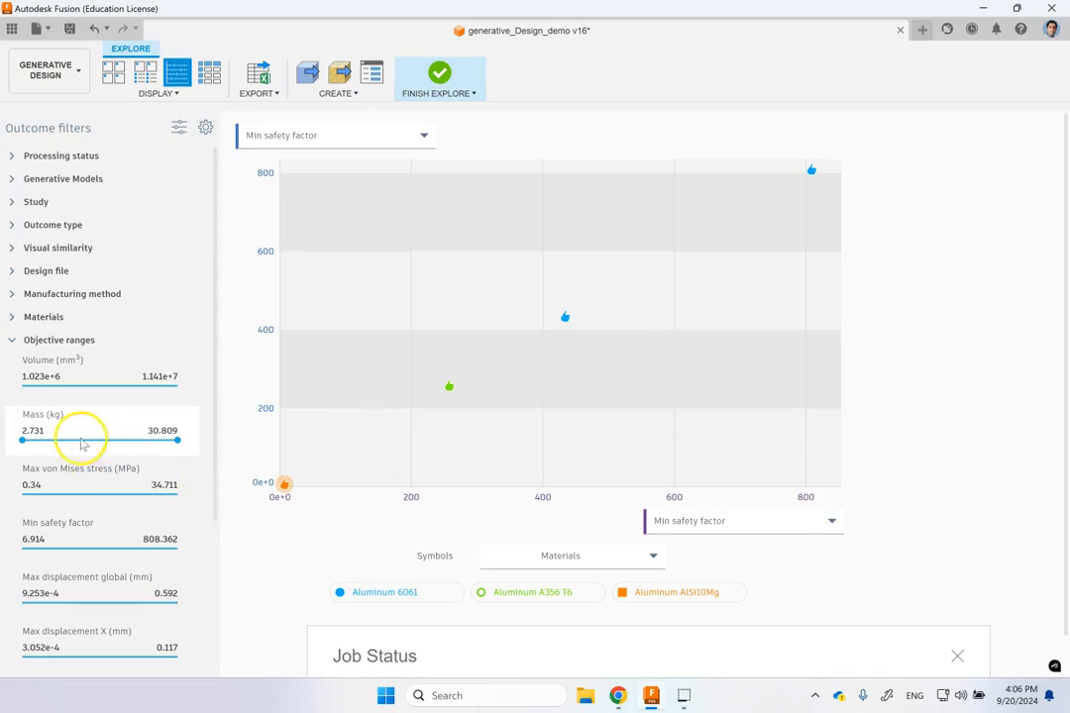
left_click_drag(81, 442, 20, 441)
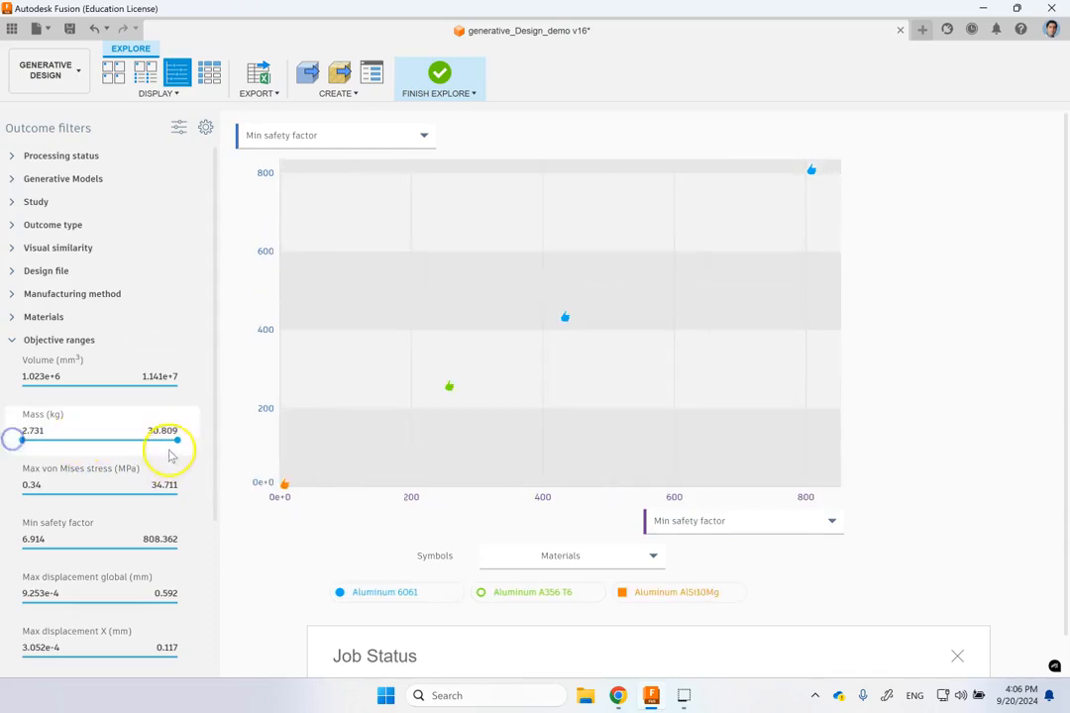
left_click_drag(178, 441, 71, 443)
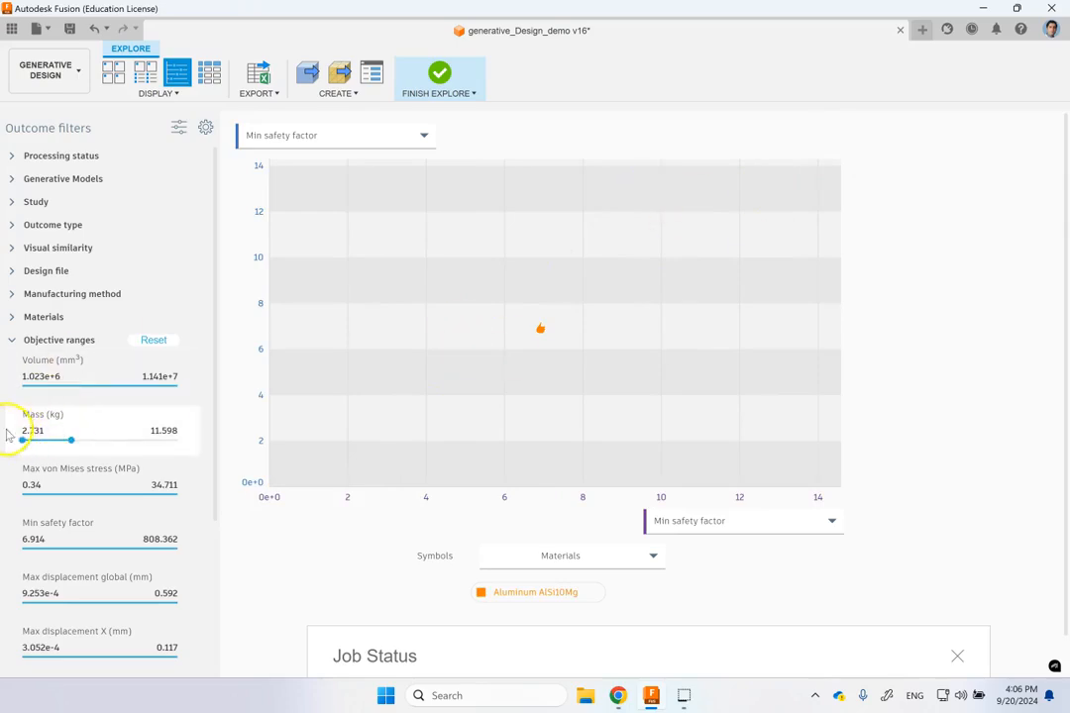
left_click(540, 329)
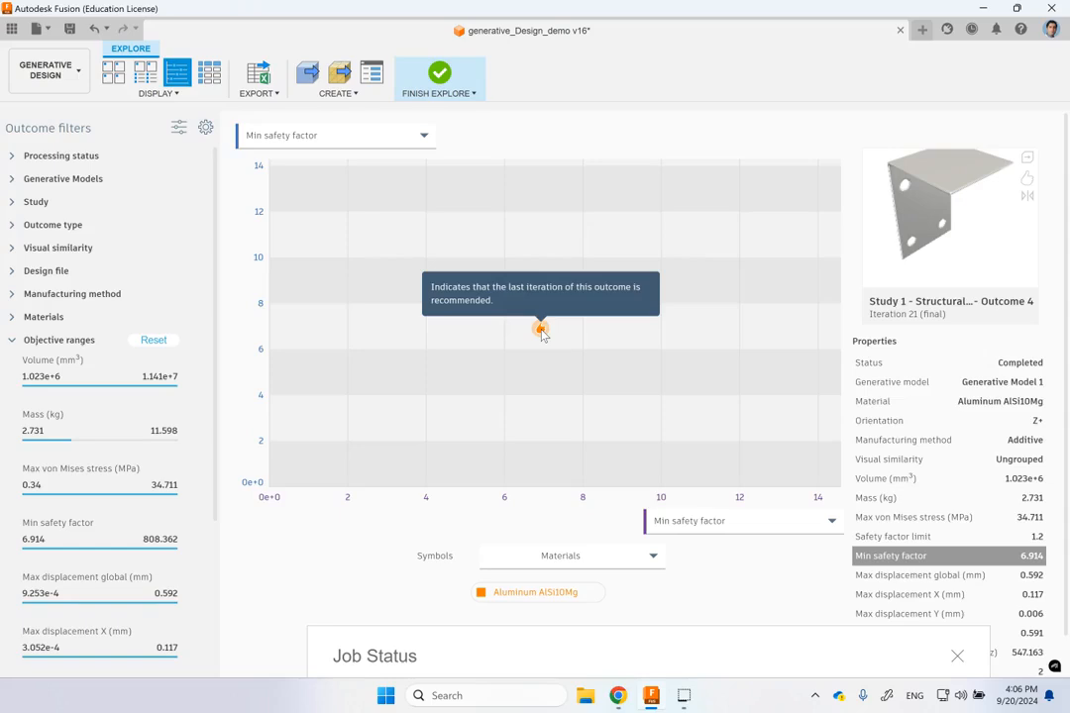
left_click_drag(73, 442, 104, 444)
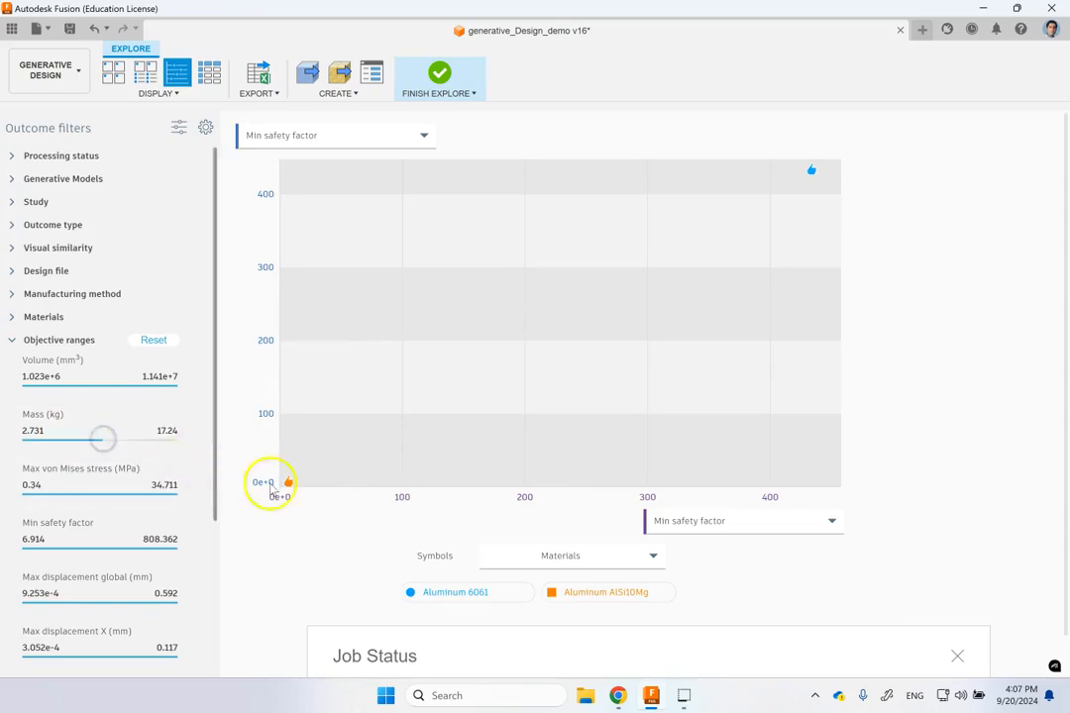
mouse_move(811, 171)
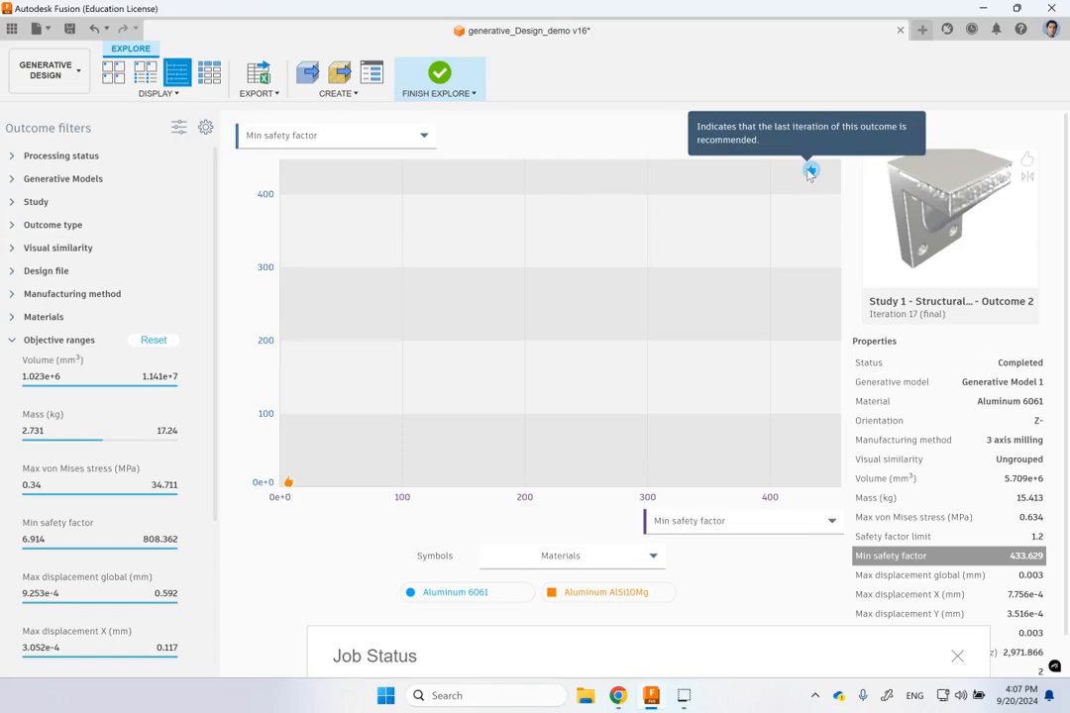
scroll(149, 416, "down", 3)
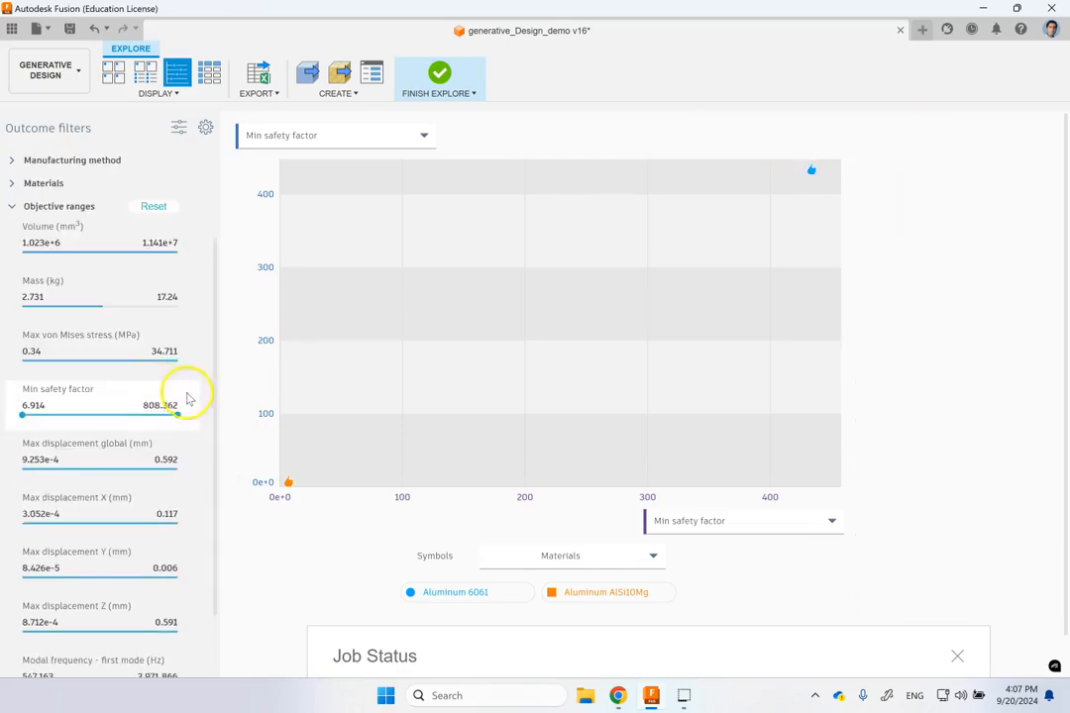
scroll(99, 396, "down", 2)
scroll(149, 363, "up", 2)
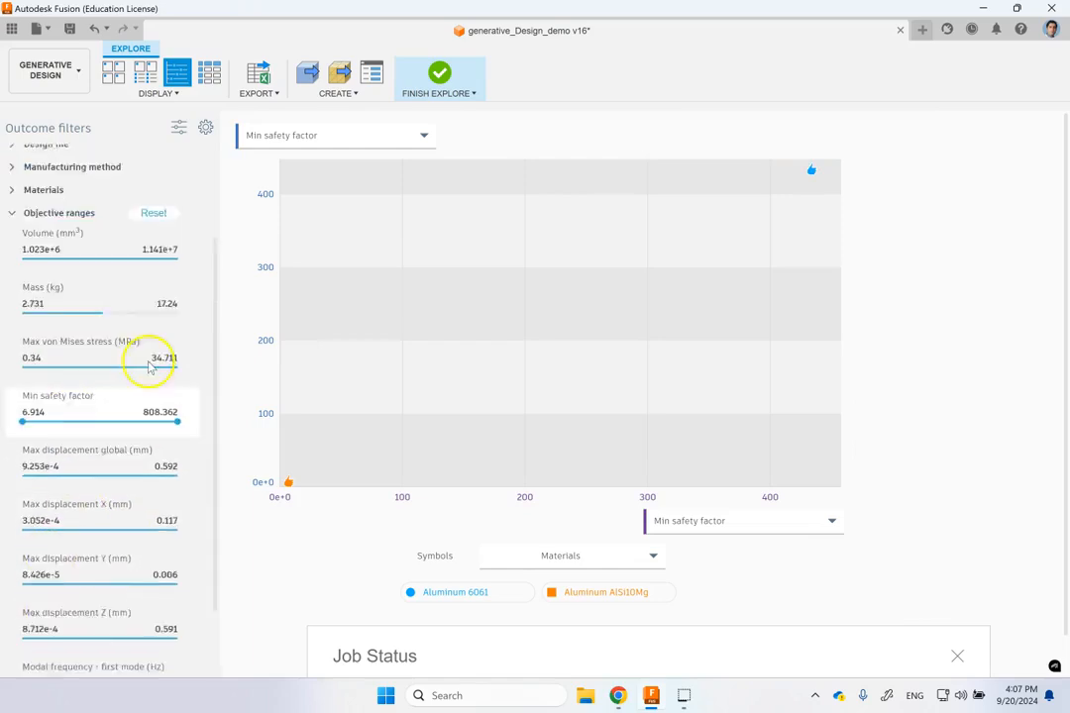
scroll(149, 365, "up", 3)
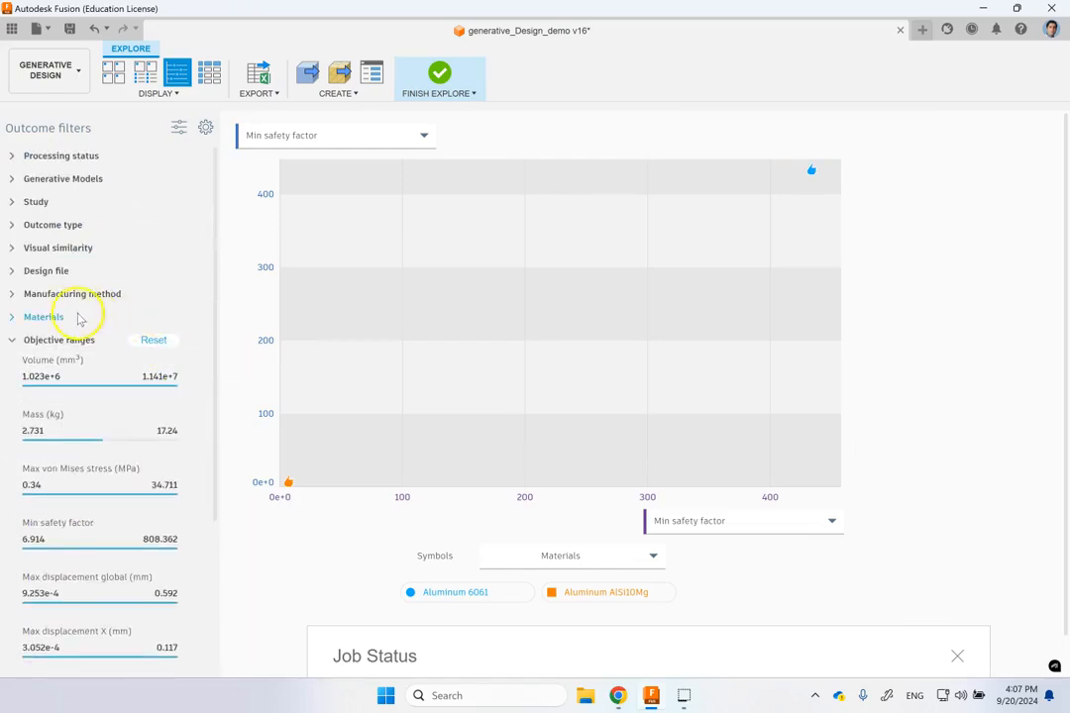
Step: Expand the Materials and Manufacturing method filters and list the filtered outcomes as a table
left_click(12, 317)
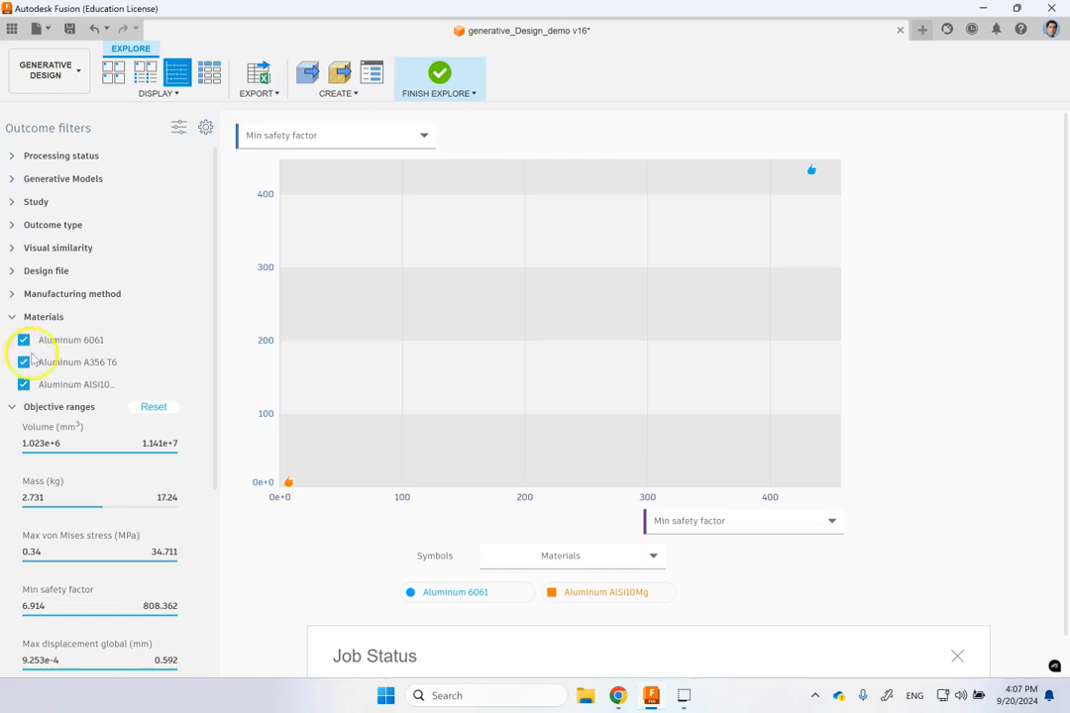
left_click(12, 293)
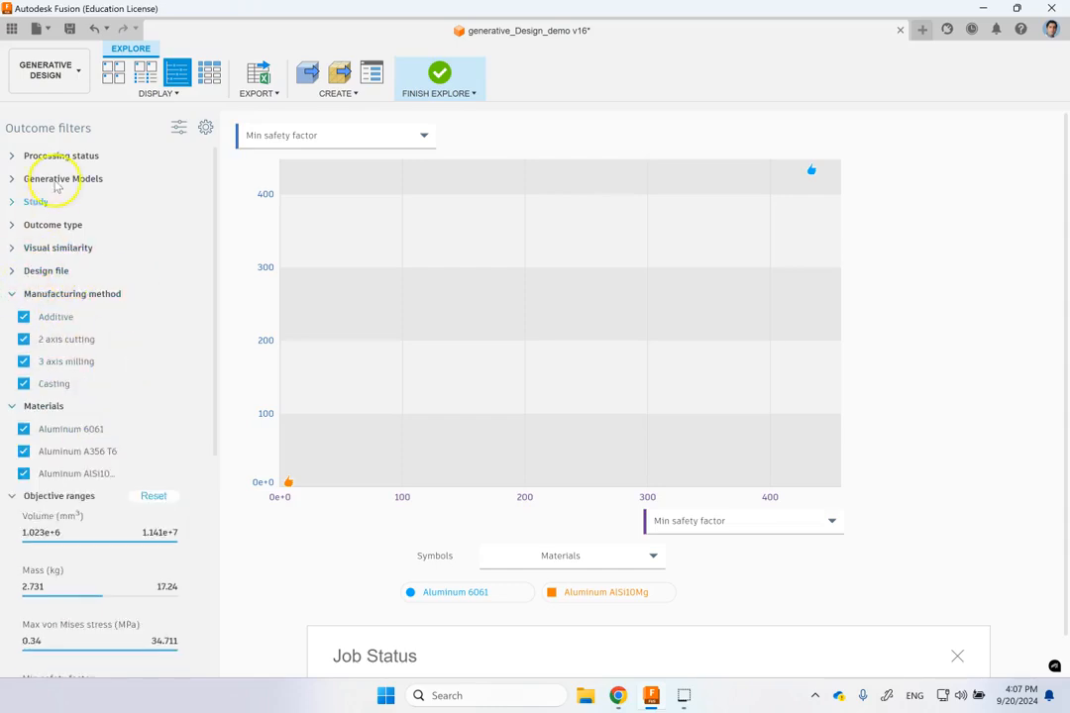
left_click(211, 74)
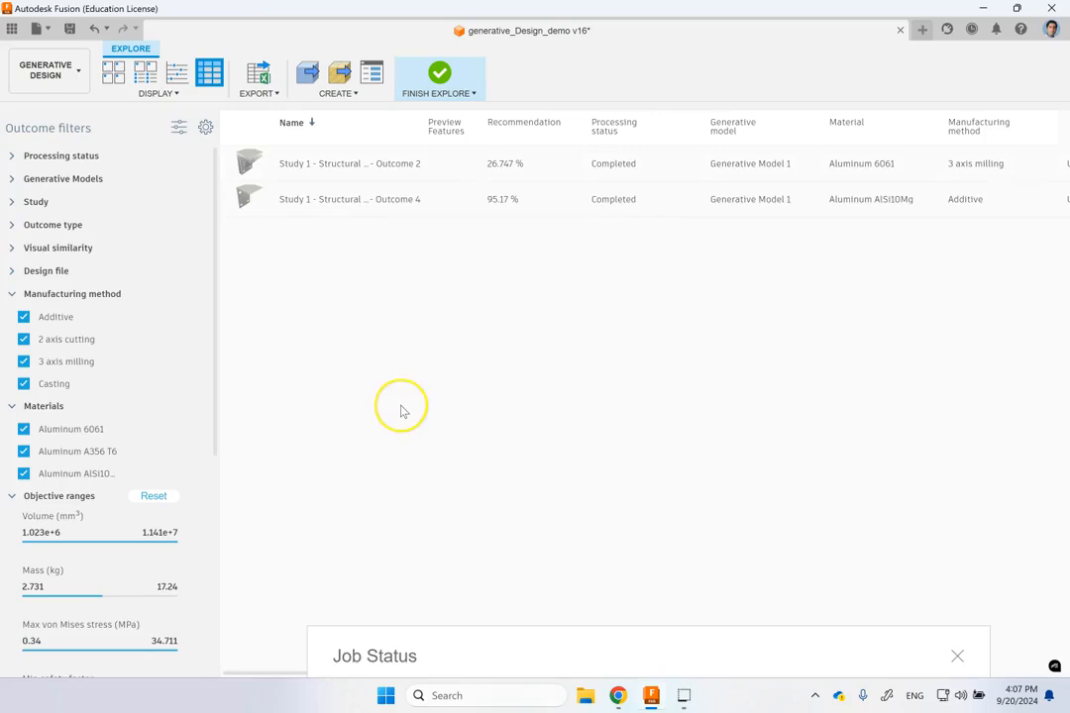
Step: Review the Export and Create dropdowns, then finish Explore to return to Study 1's setup
left_click(260, 93)
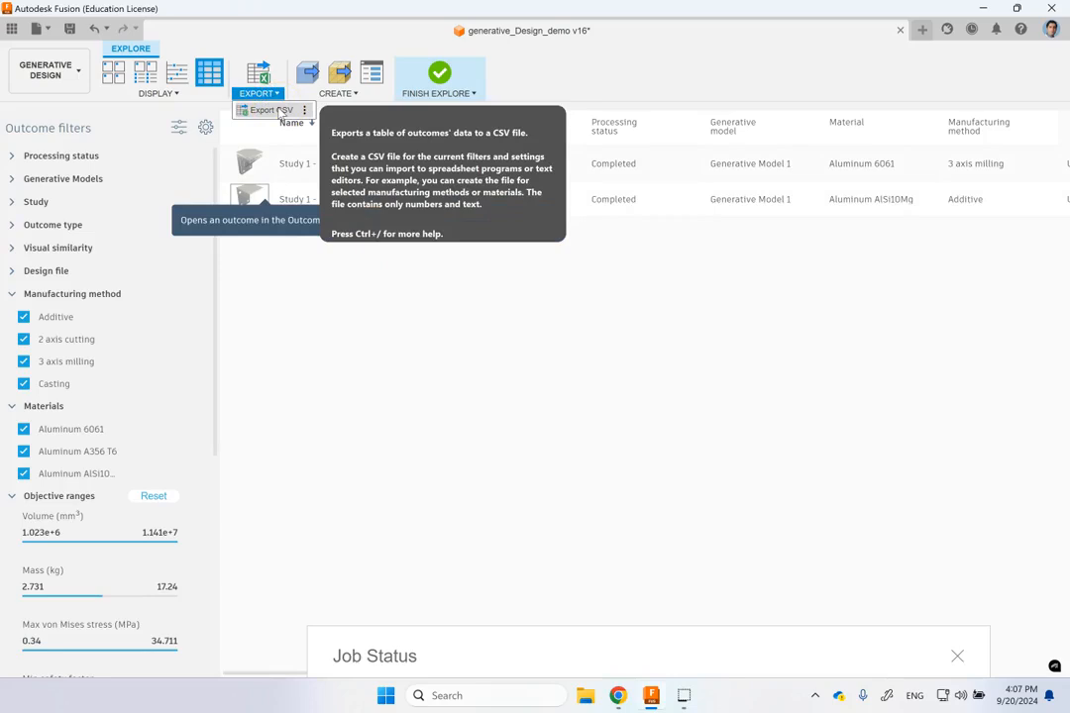
left_click(328, 95)
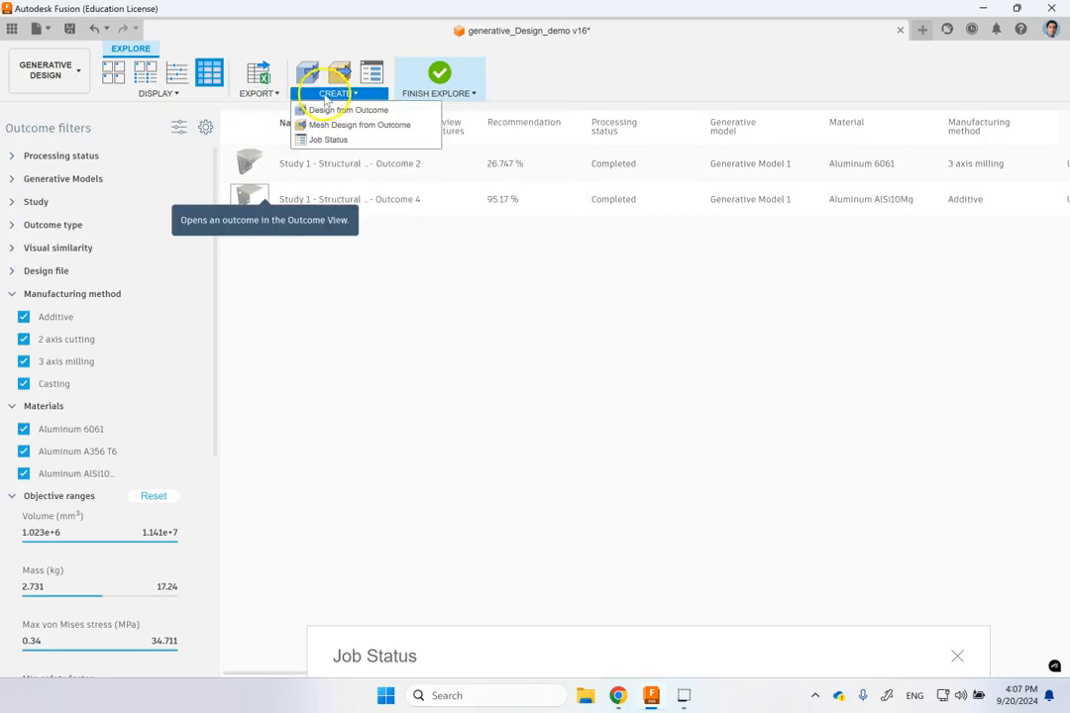
left_click(386, 332)
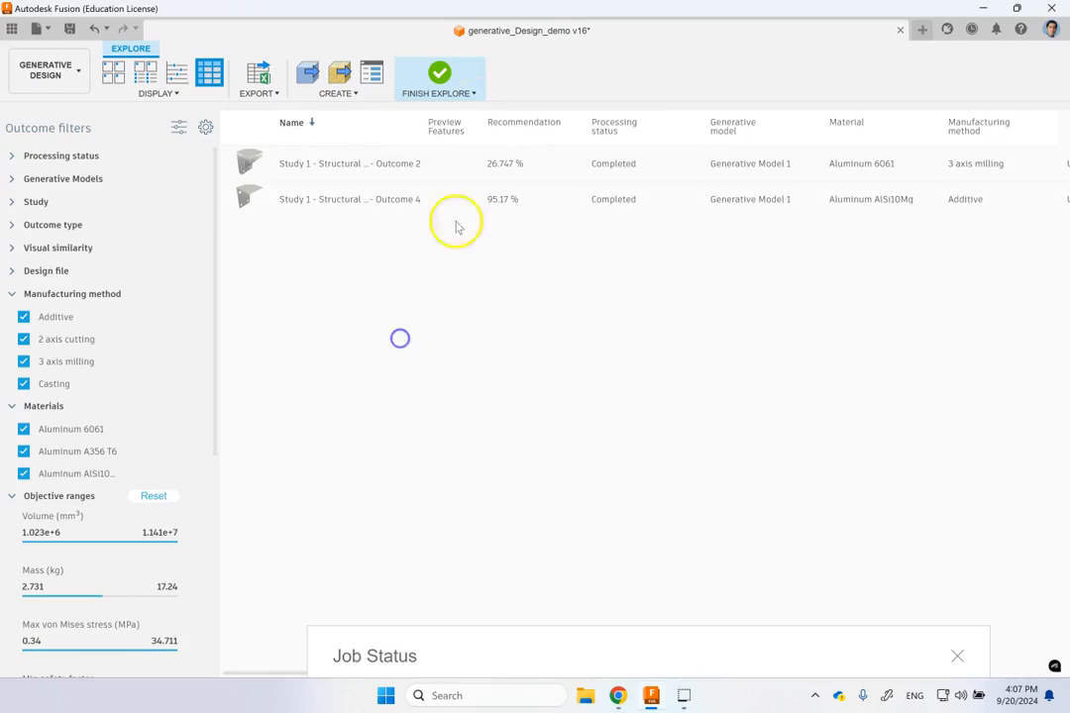
Step: From Job Status, view the outcomes of the completed study
left_click(625, 233)
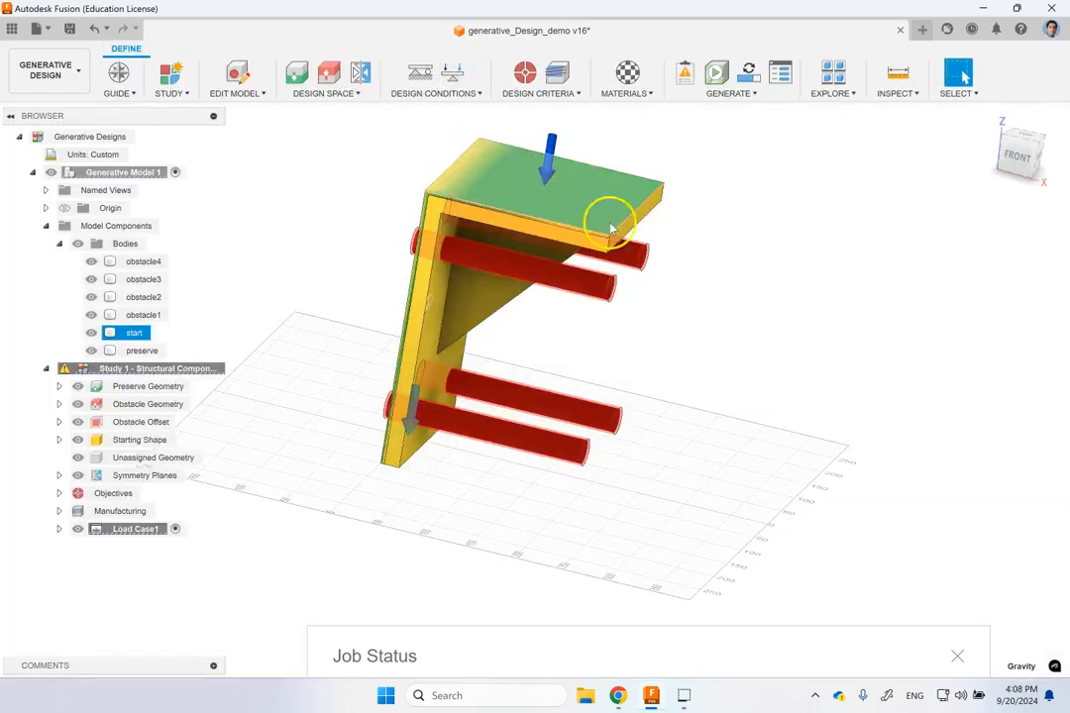
left_click(675, 241)
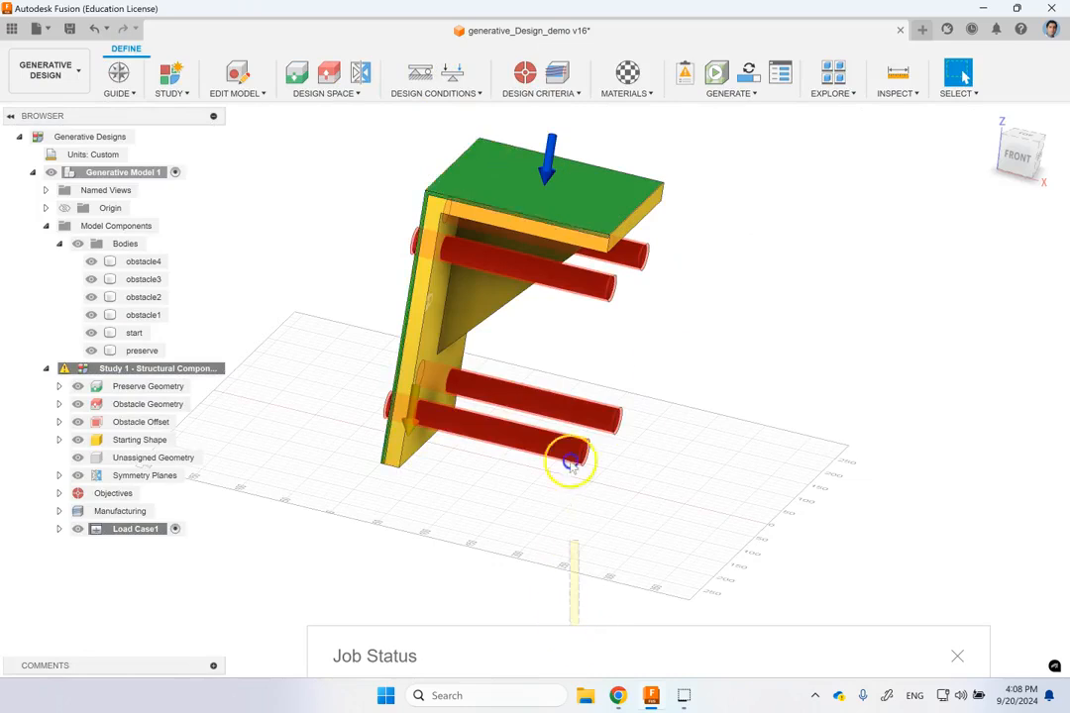
left_click(525, 666)
left_click(565, 616)
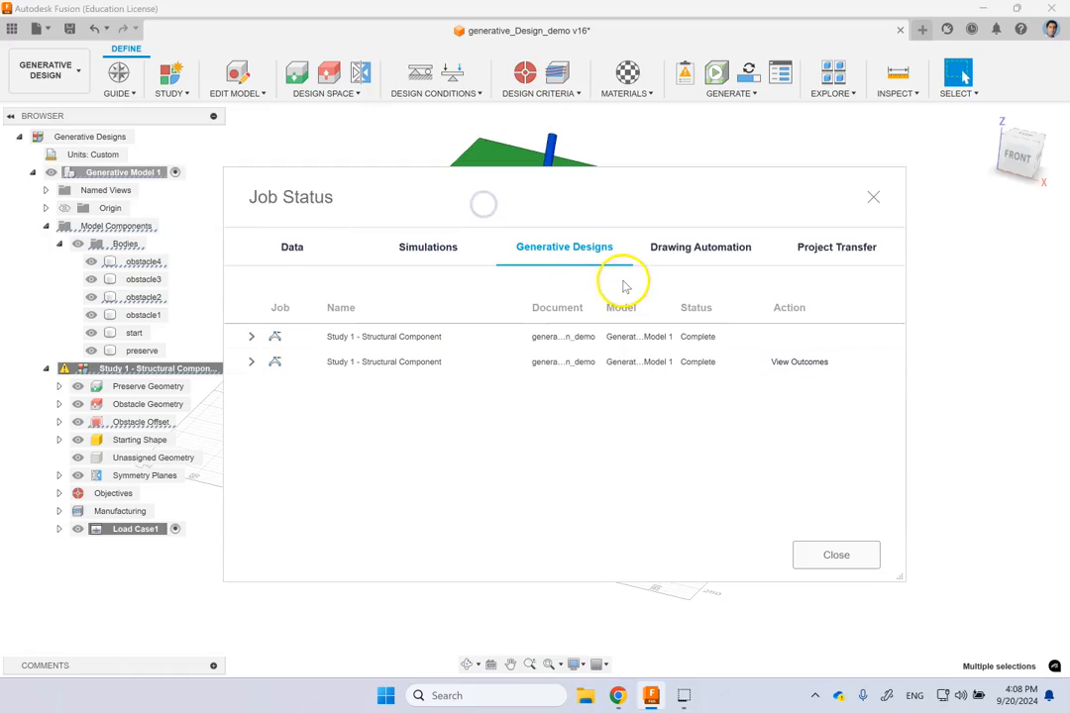
left_click(799, 361)
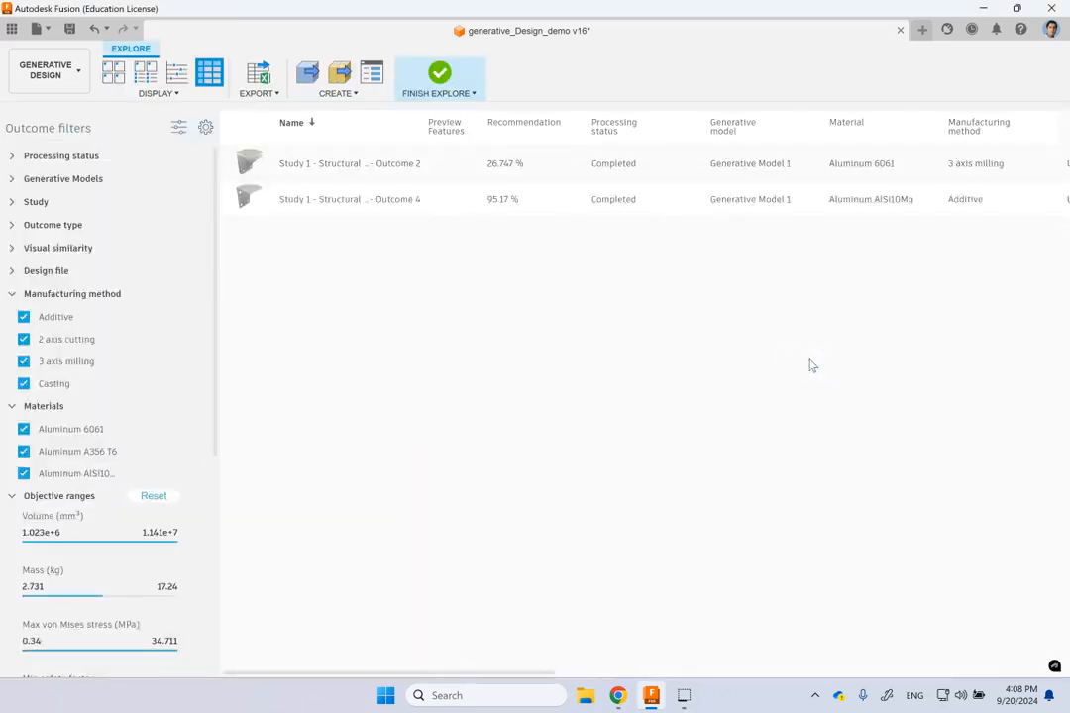
Step: Finish Explore and re-enter the outcome explorer for the study
left_click(451, 81)
left_click(457, 76)
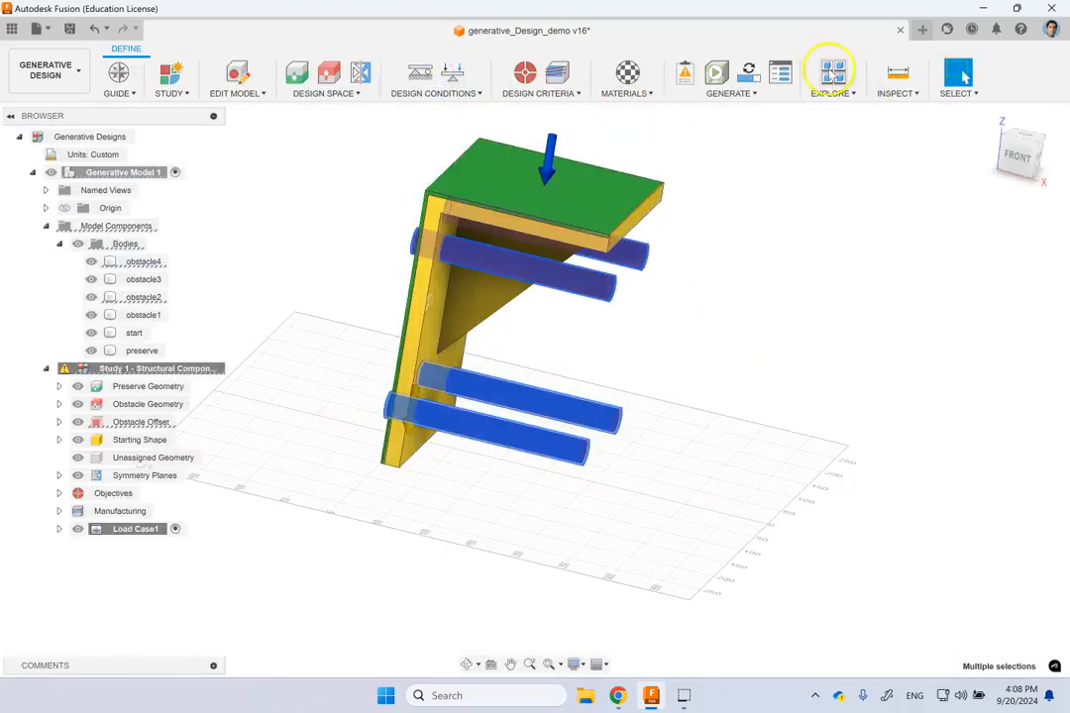
left_click(832, 73)
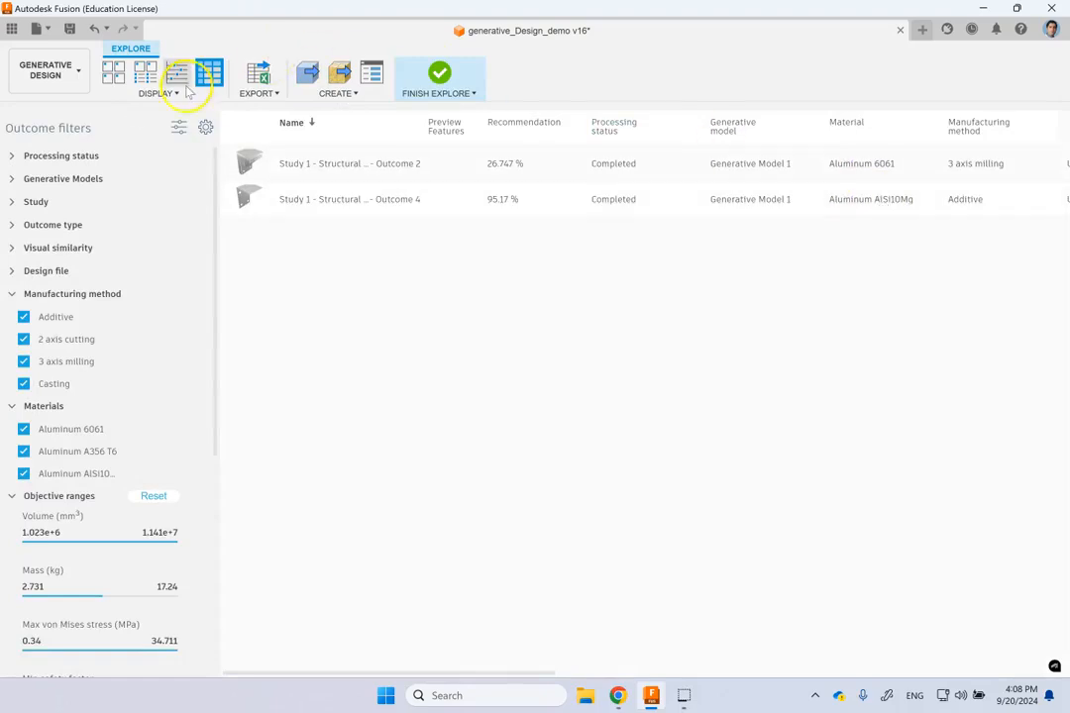
Step: Show outcomes as thumbnail cards and open Outcome 4 in its detailed view
left_click(113, 72)
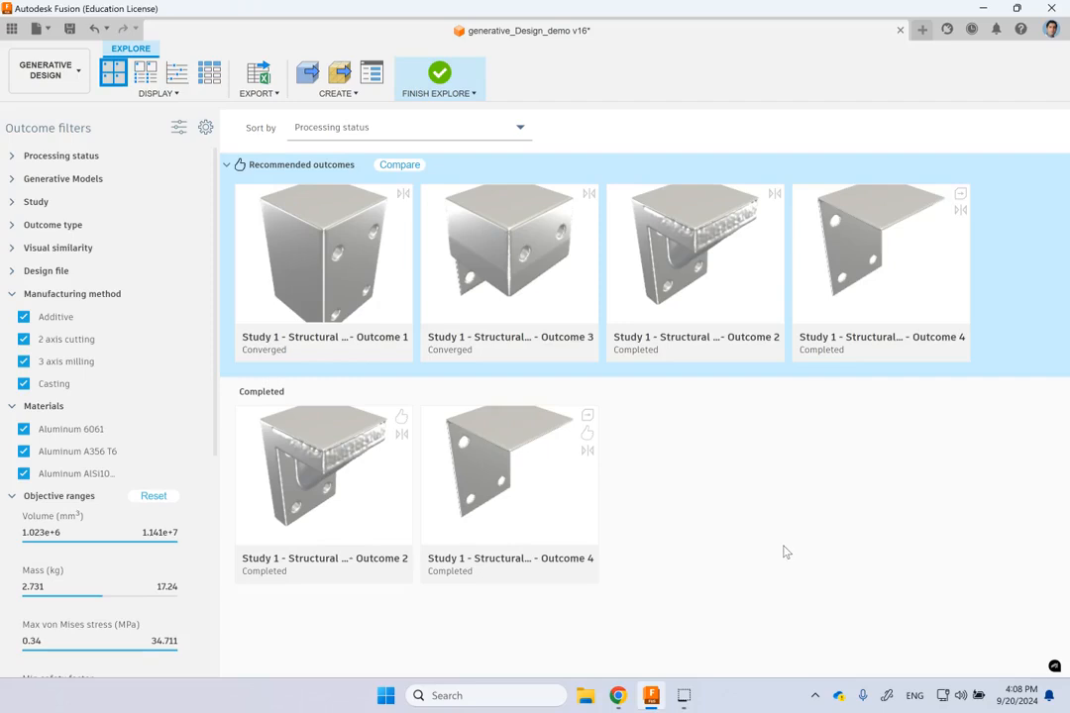
left_click(515, 128)
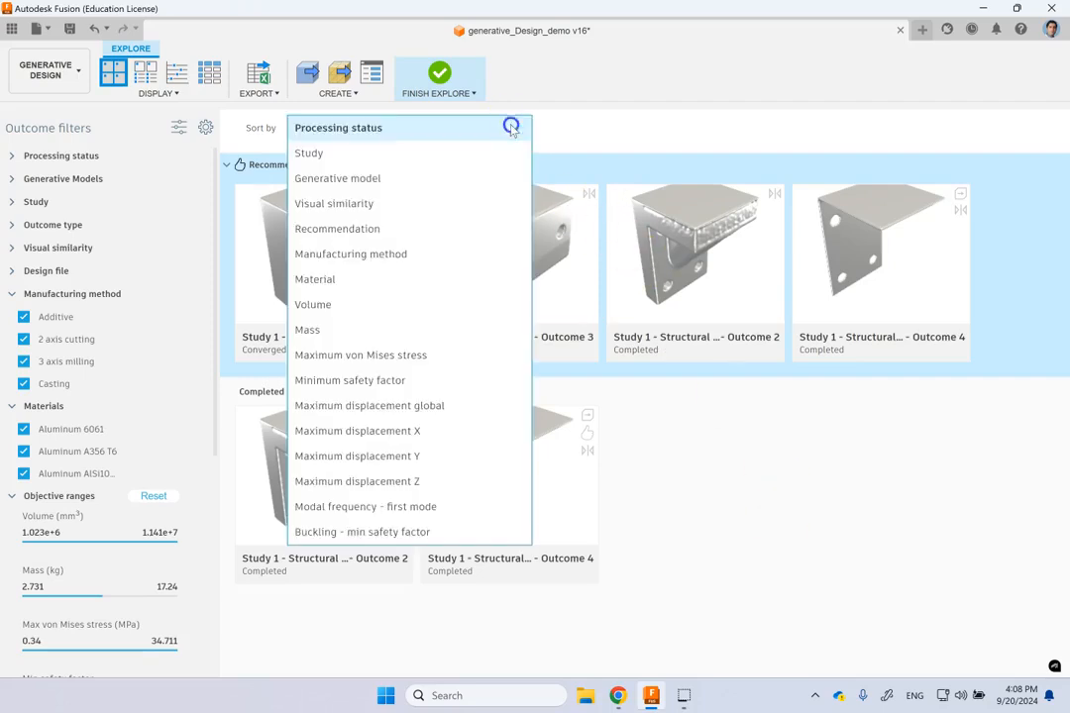
left_click(511, 127)
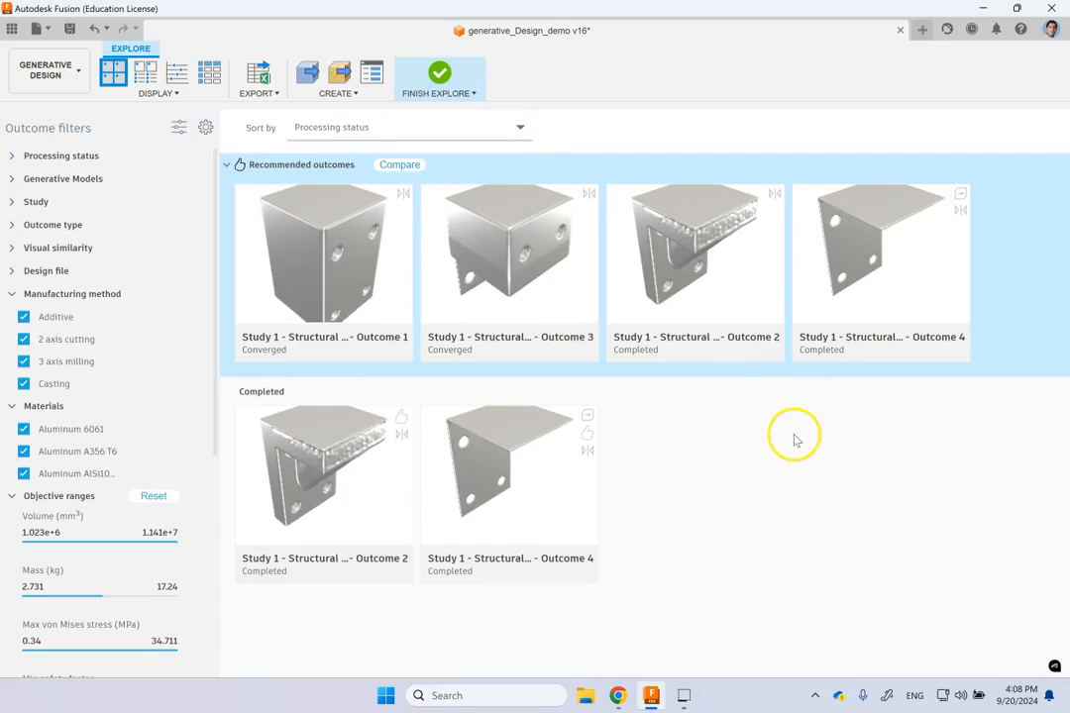
double_click(838, 270)
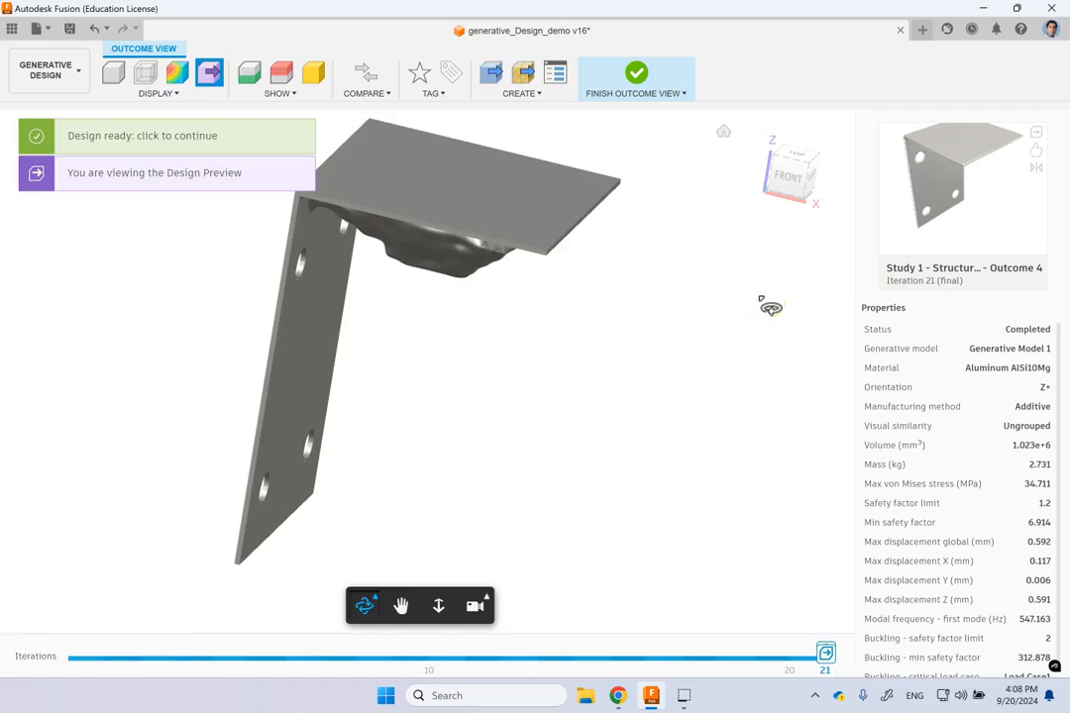
Step: From the 'Design ready' notification, open Outcome 4's finished design in a new document
left_click_drag(526, 298, 439, 266)
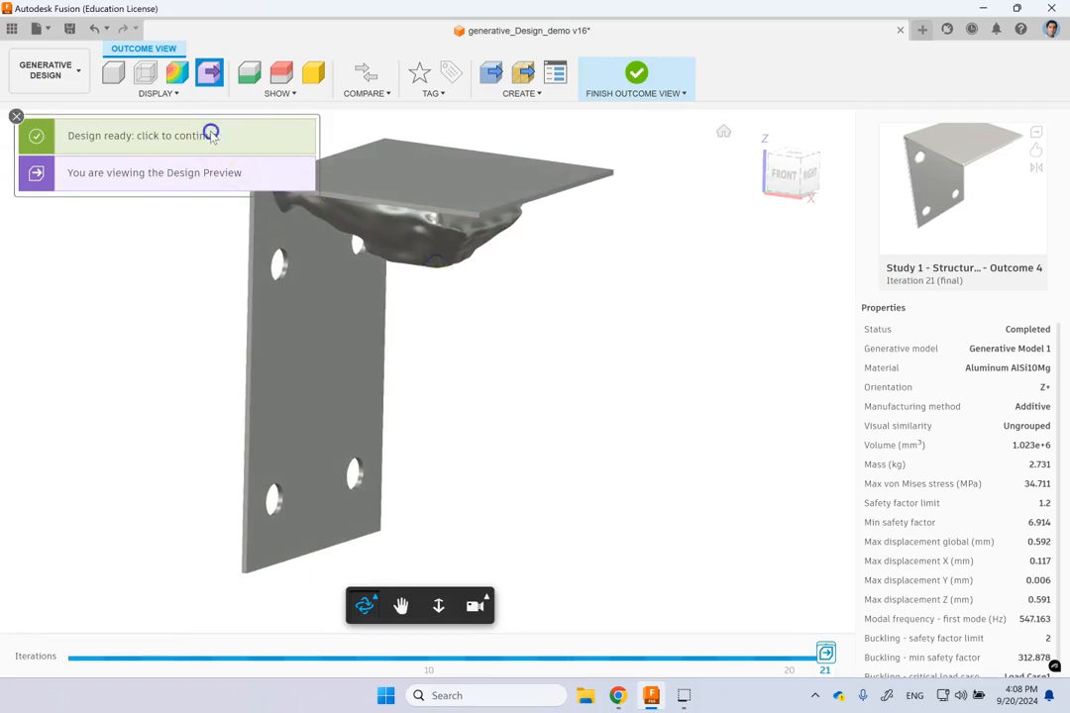
left_click(211, 135)
left_click(654, 469)
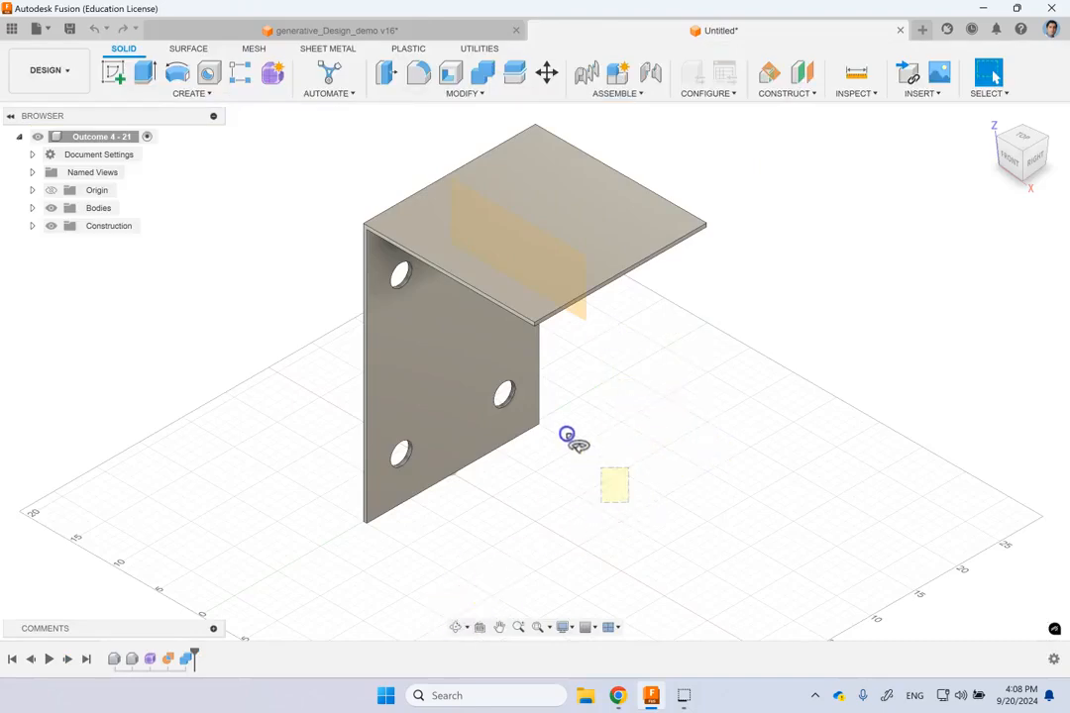
Step: Orbit the new design's organic body in the Surface workspace and return to the home view
left_click(455, 627)
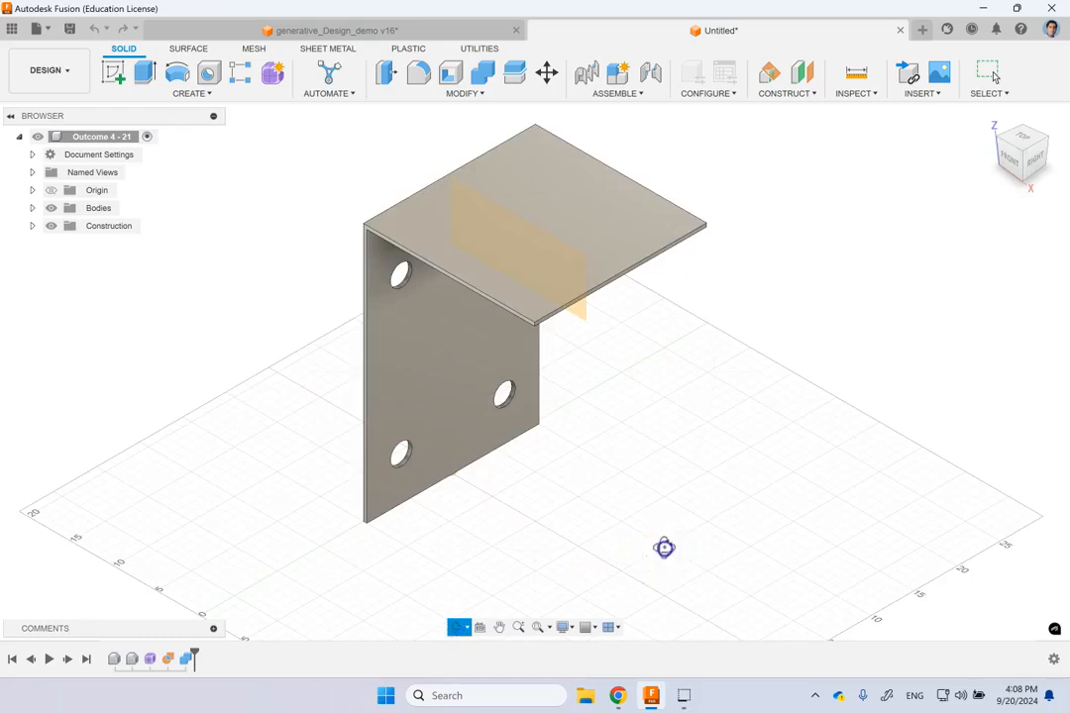
mouse_move(664, 546)
left_mouse_down()
mouse_move(611, 466)
mouse_move(650, 501)
mouse_move(622, 444)
left_mouse_up()
scroll(583, 277, "up", 2)
scroll(521, 265, "up", 3)
scroll(516, 273, "up", 3)
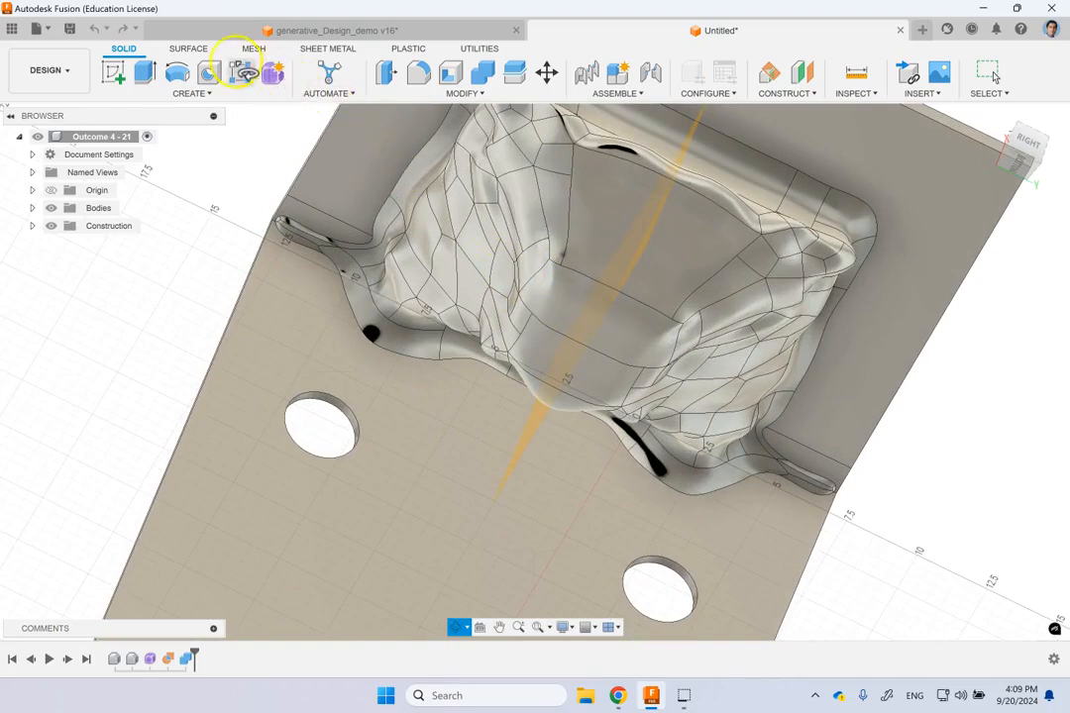
left_click(199, 49)
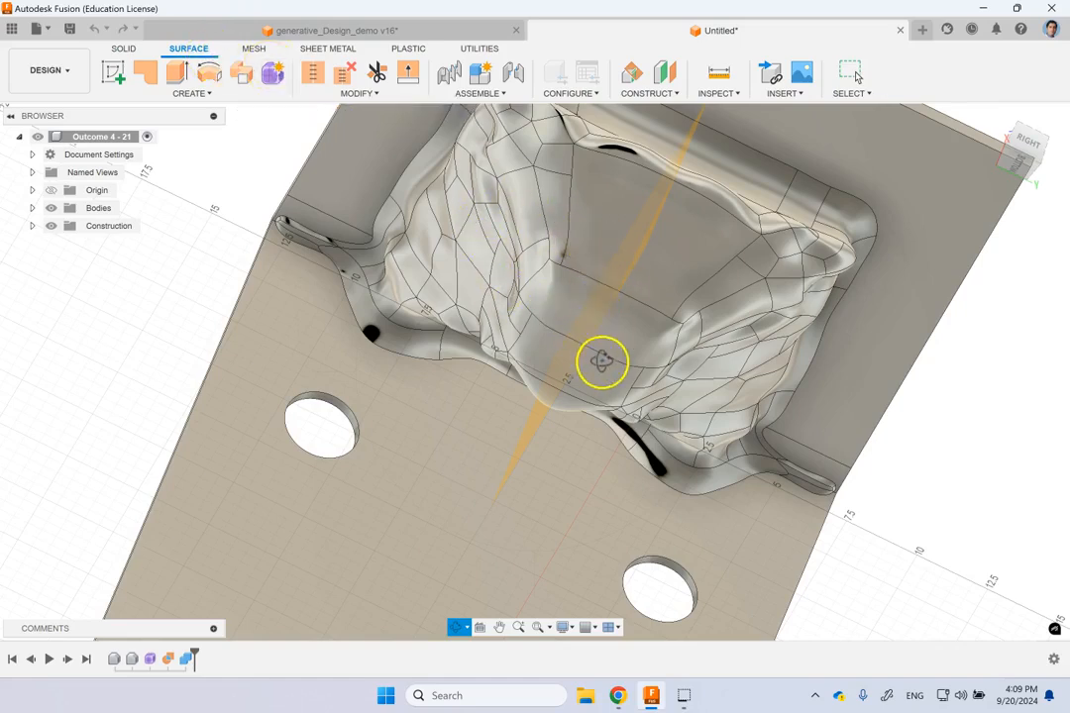
scroll(601, 357, "down", 5)
scroll(602, 361, "down", 2)
mouse_move(601, 362)
middle_mouse_down("shift")
mouse_move(866, 469)
mouse_move(881, 423)
mouse_move(910, 438)
mouse_move(869, 427)
mouse_move(803, 379)
mouse_move(853, 441)
mouse_move(896, 459)
mouse_move(838, 393)
middle_mouse_up("shift")
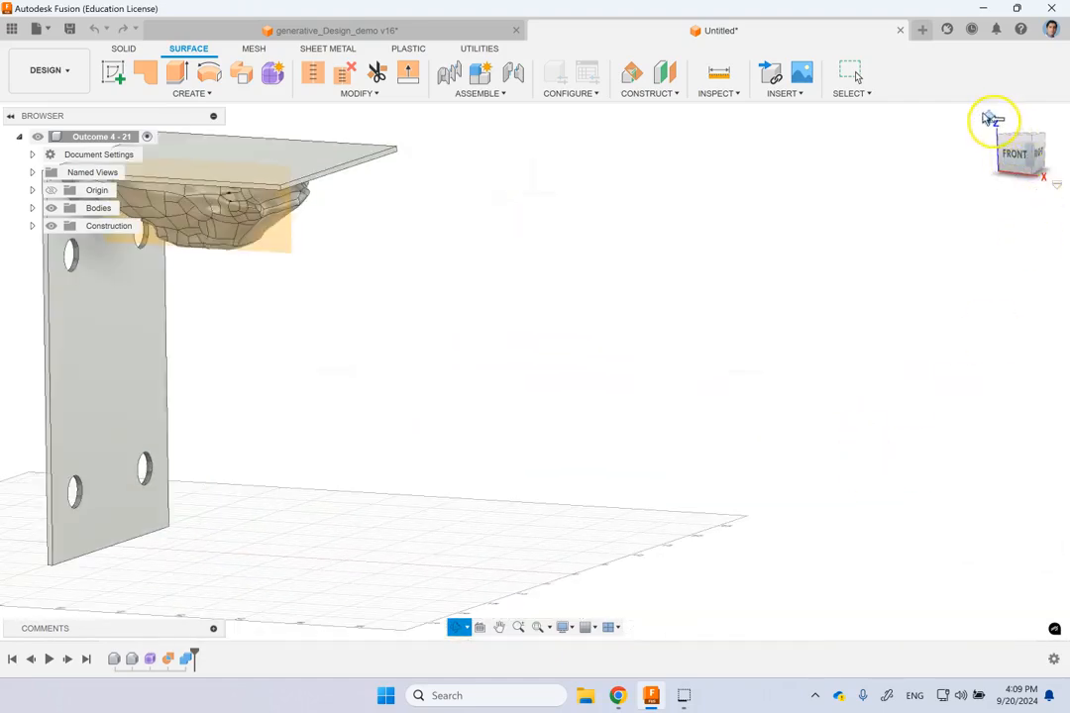
left_click(990, 119)
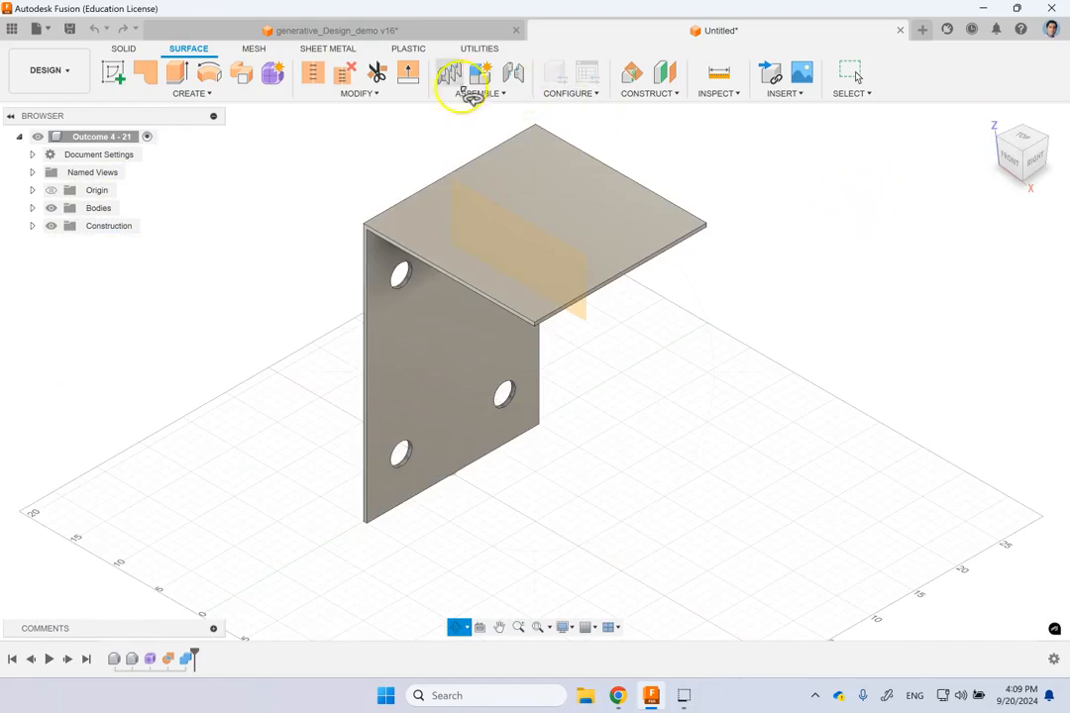
Step: Return to the generative document and finish Outcome View and Explore back to Study 1 setup
left_click(332, 32)
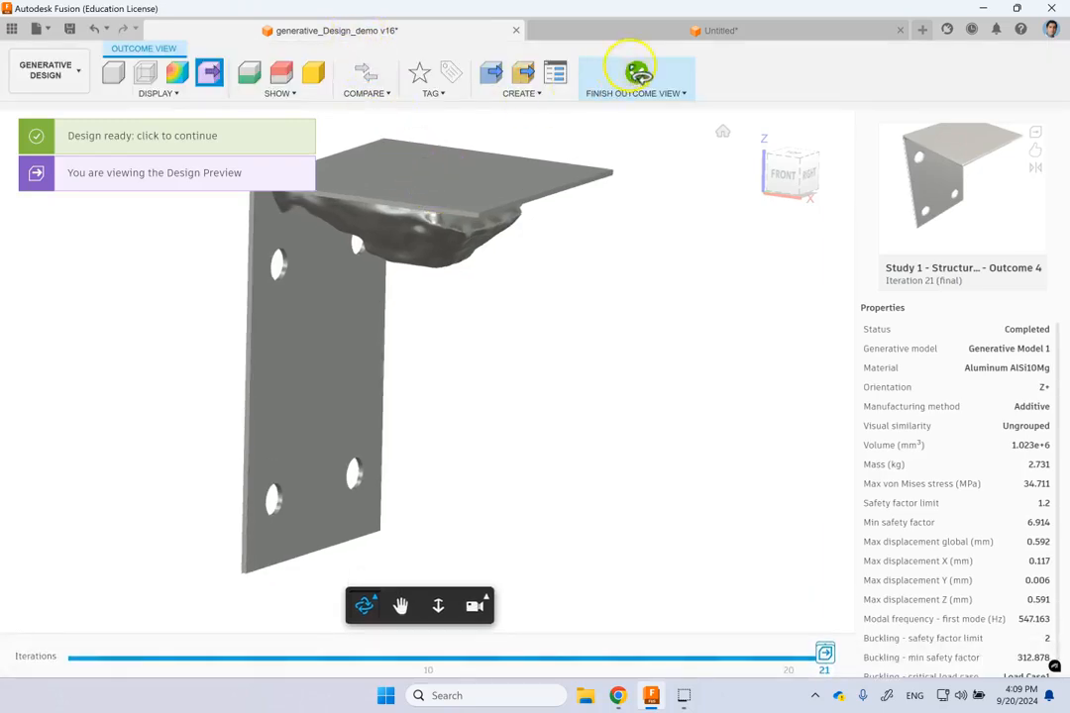
left_click(637, 72)
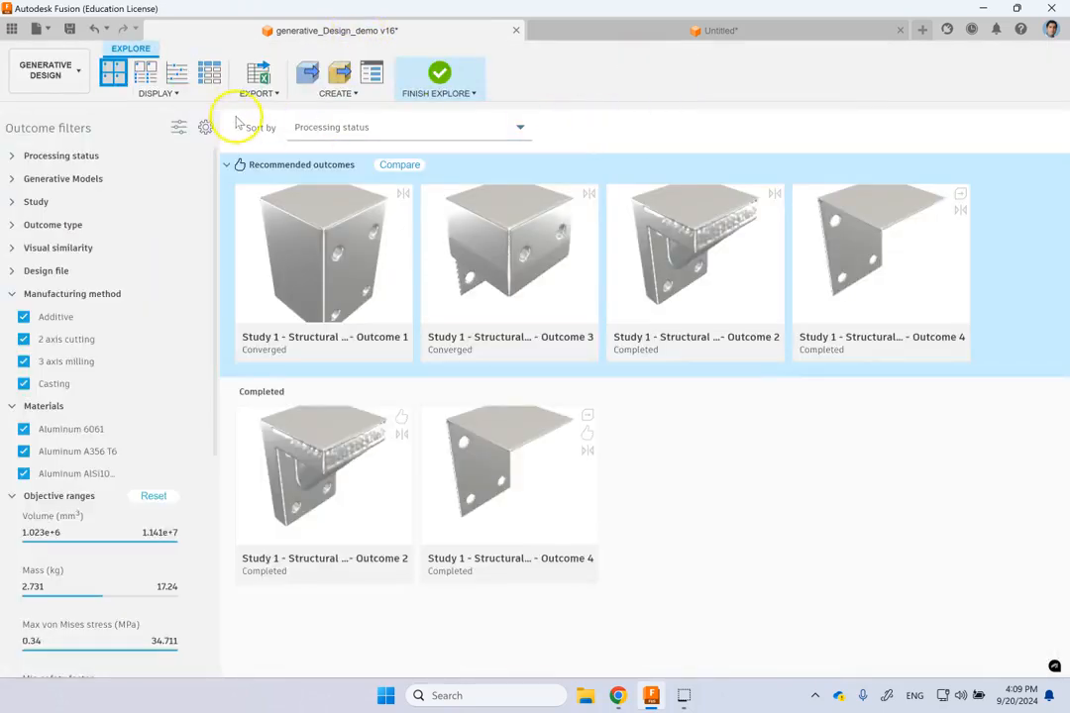
left_click(439, 72)
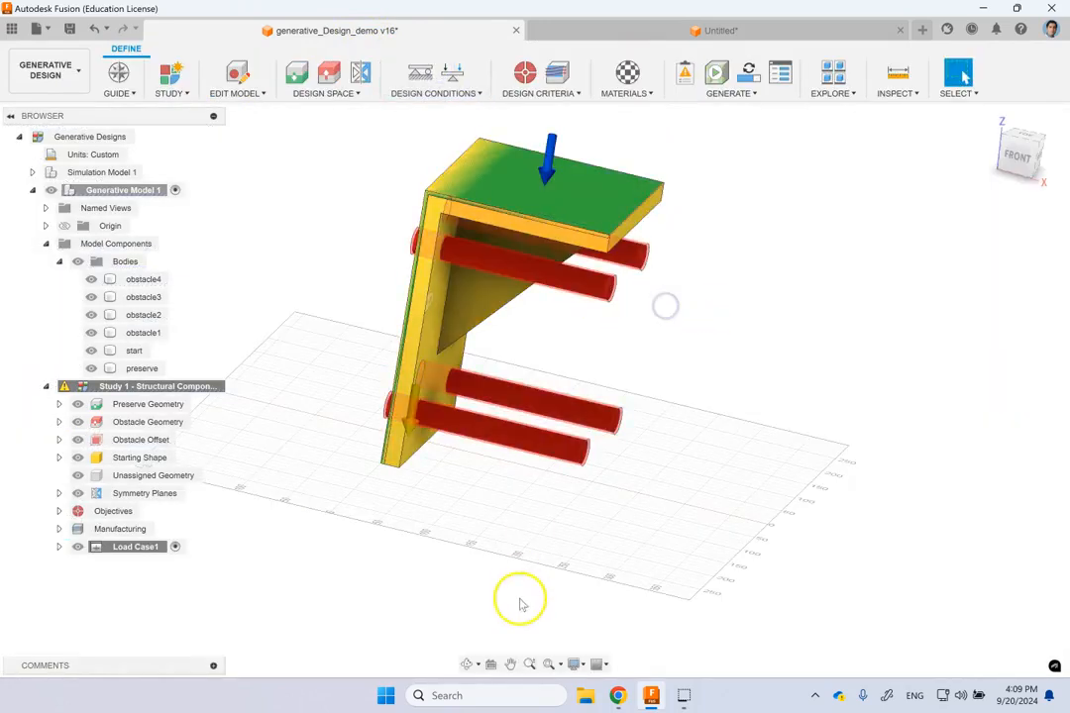
left_click(468, 664)
mouse_move(649, 463)
left_mouse_down()
mouse_move(593, 457)
mouse_move(705, 496)
left_mouse_up()
mouse_move(750, 222)
left_mouse_down()
mouse_move(669, 185)
mouse_move(683, 226)
mouse_move(611, 179)
mouse_move(647, 164)
mouse_move(719, 170)
left_mouse_up()
key("Escape")
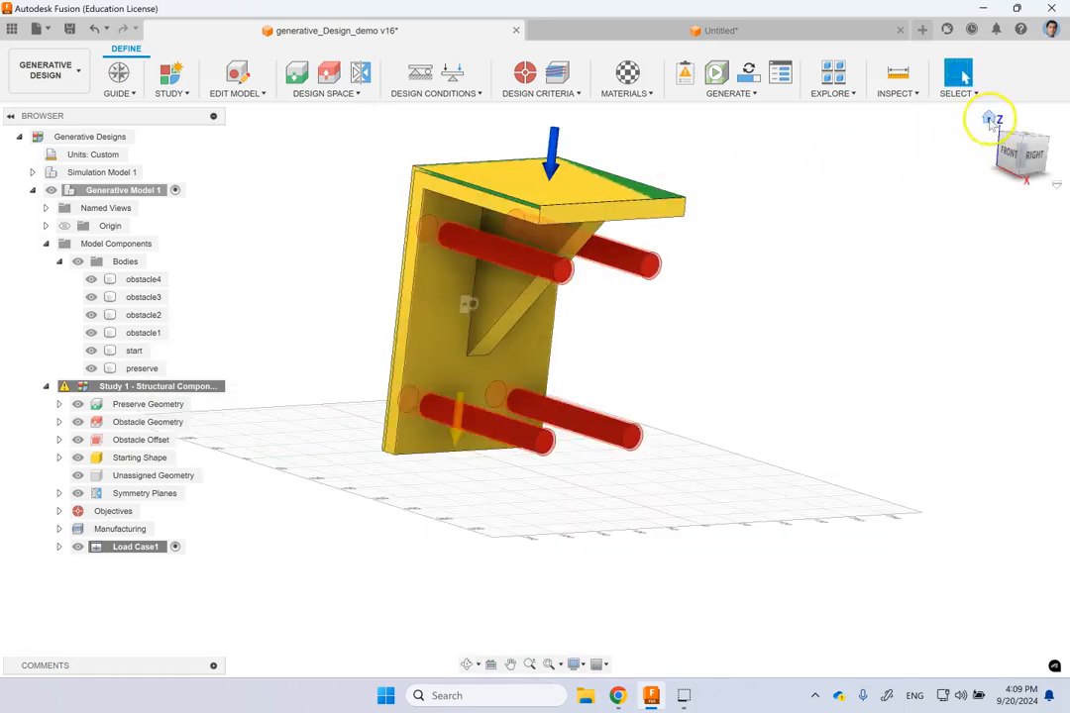
left_click(990, 119)
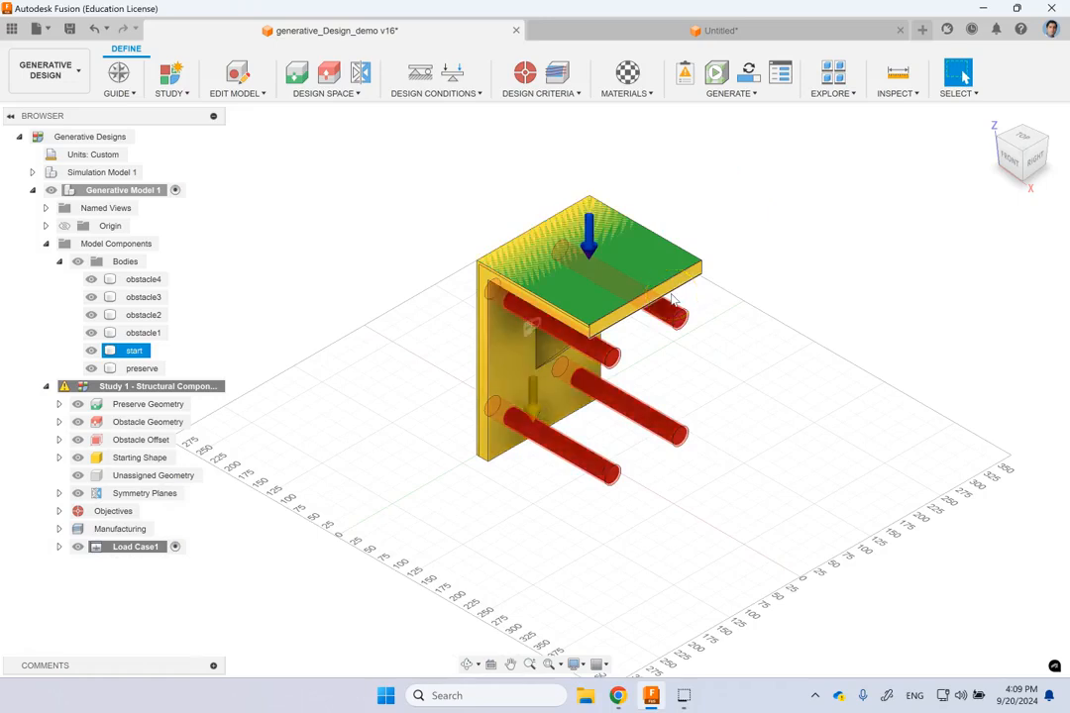
left_click(593, 297)
left_click(353, 222)
left_click(652, 287)
left_click(593, 286)
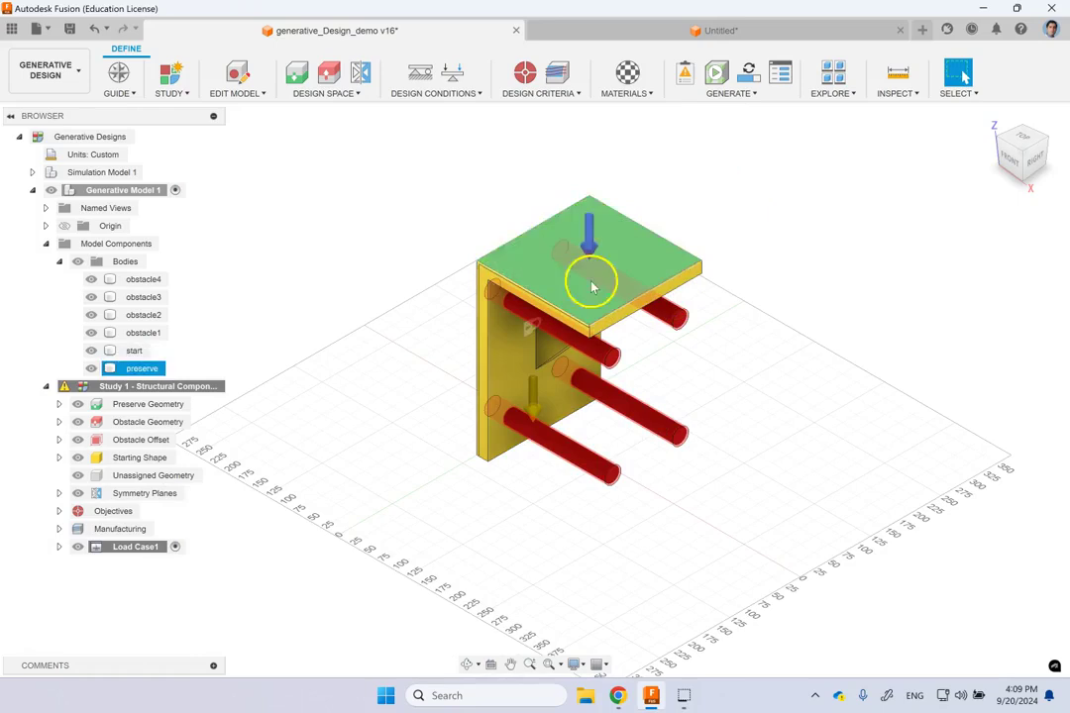
left_click(717, 266)
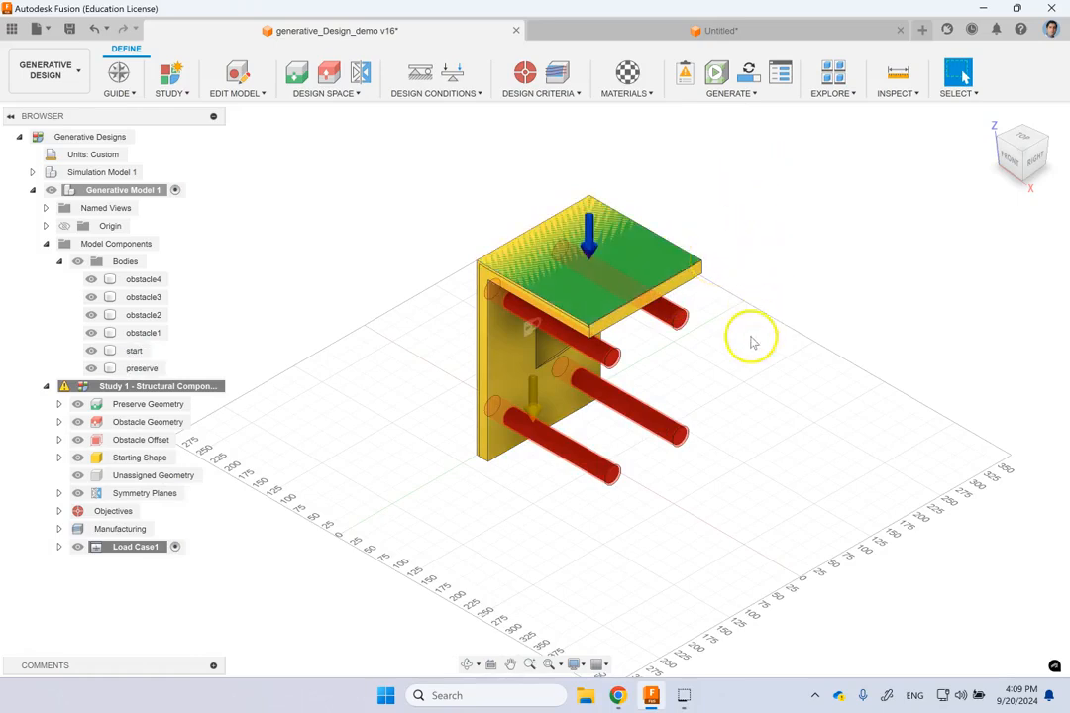
scroll(748, 349, "up", 2)
left_click(535, 267)
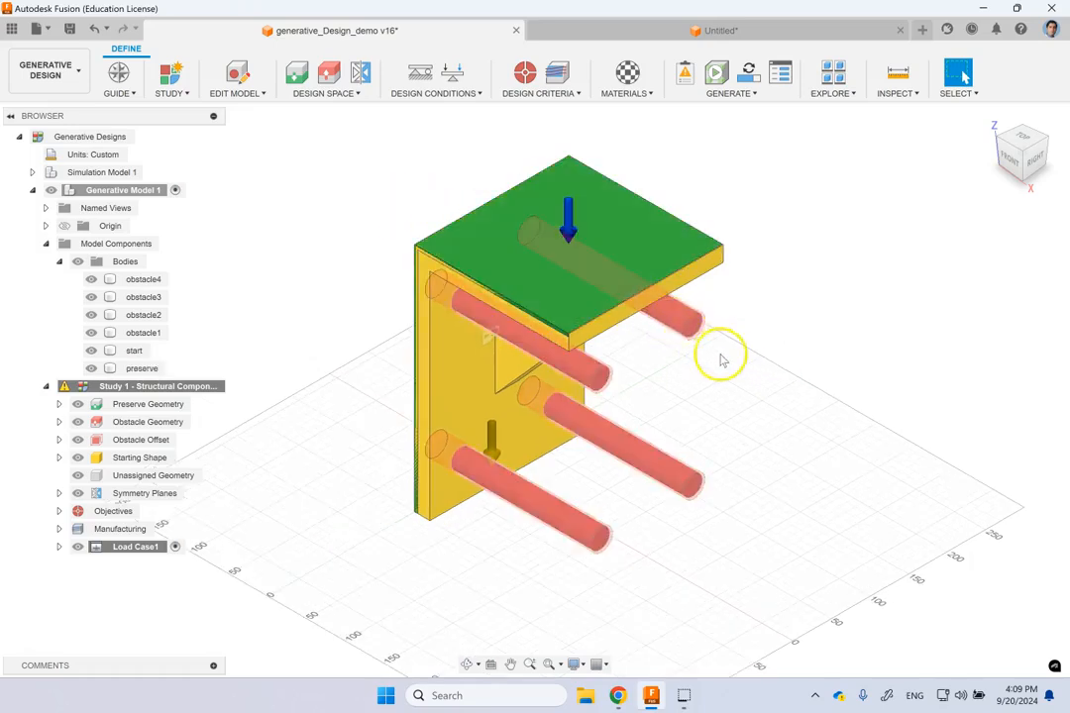
scroll(720, 357, "up", 1)
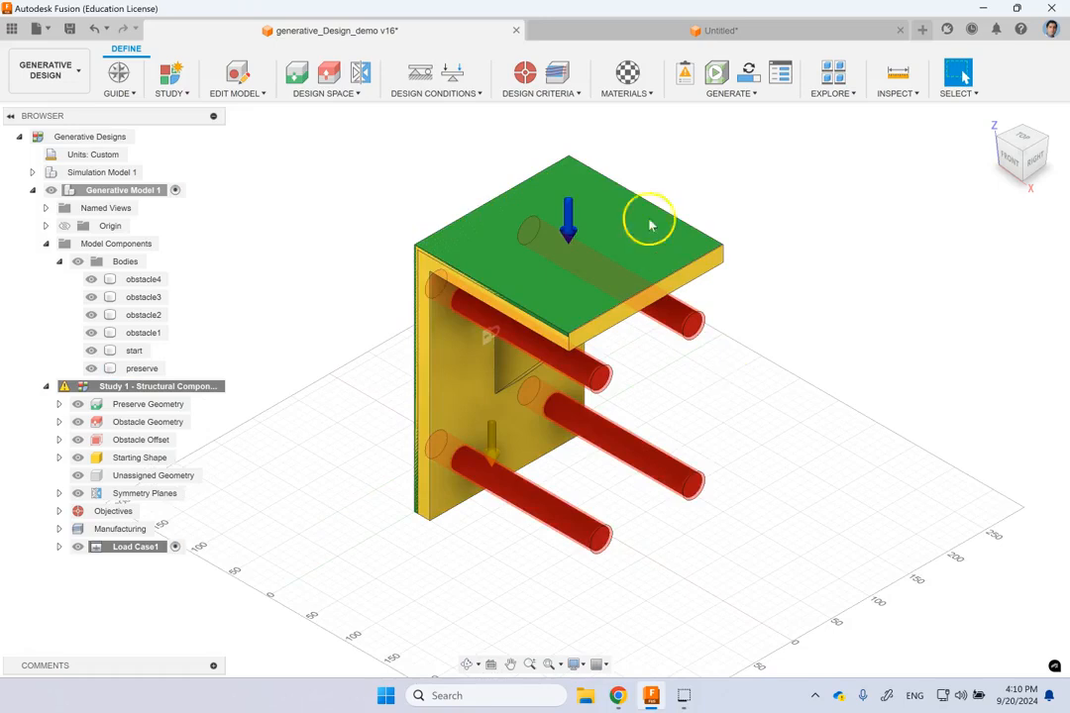
left_click(564, 226)
left_click(740, 411)
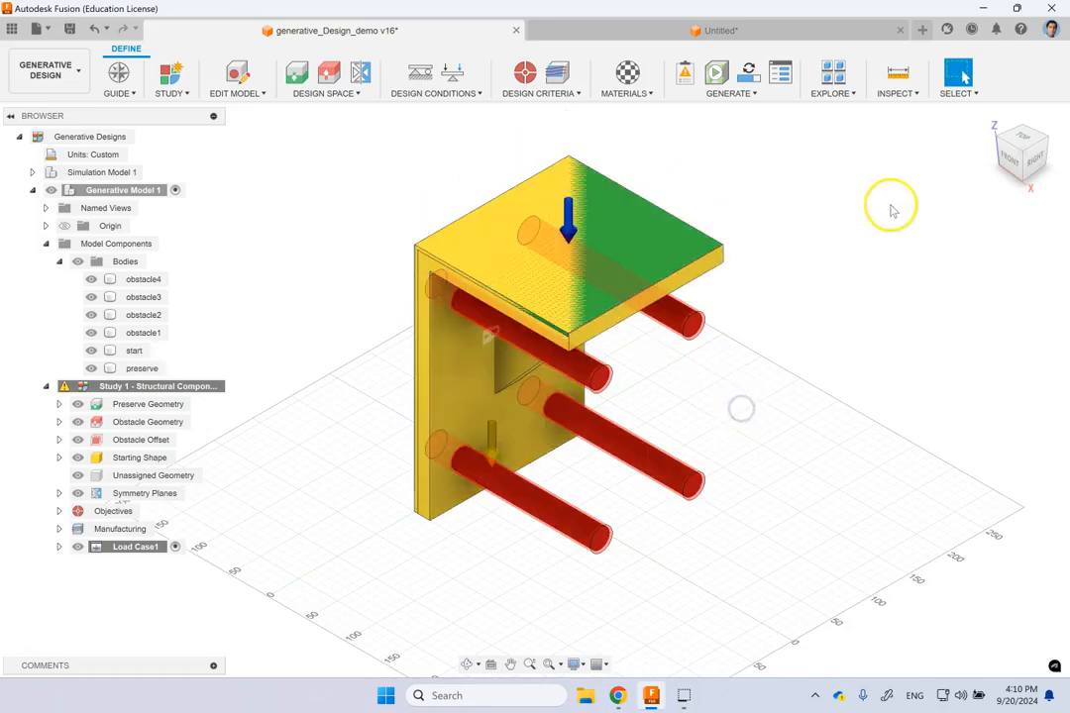
left_click(641, 281)
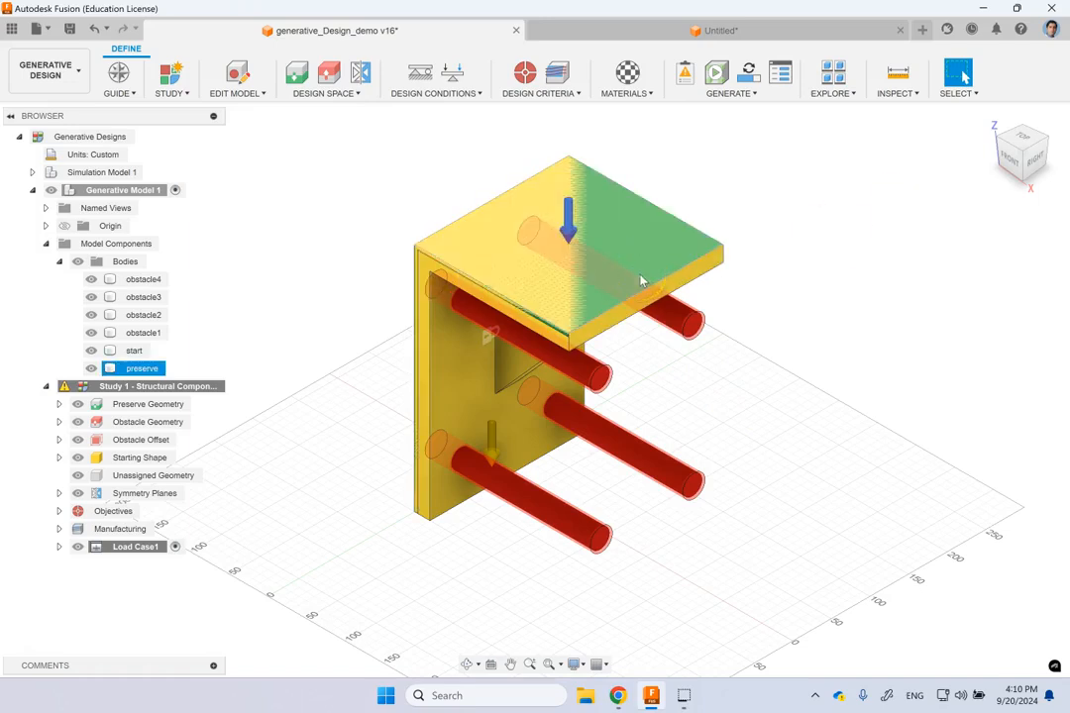
left_click(547, 297)
left_click(504, 318)
left_click(550, 358)
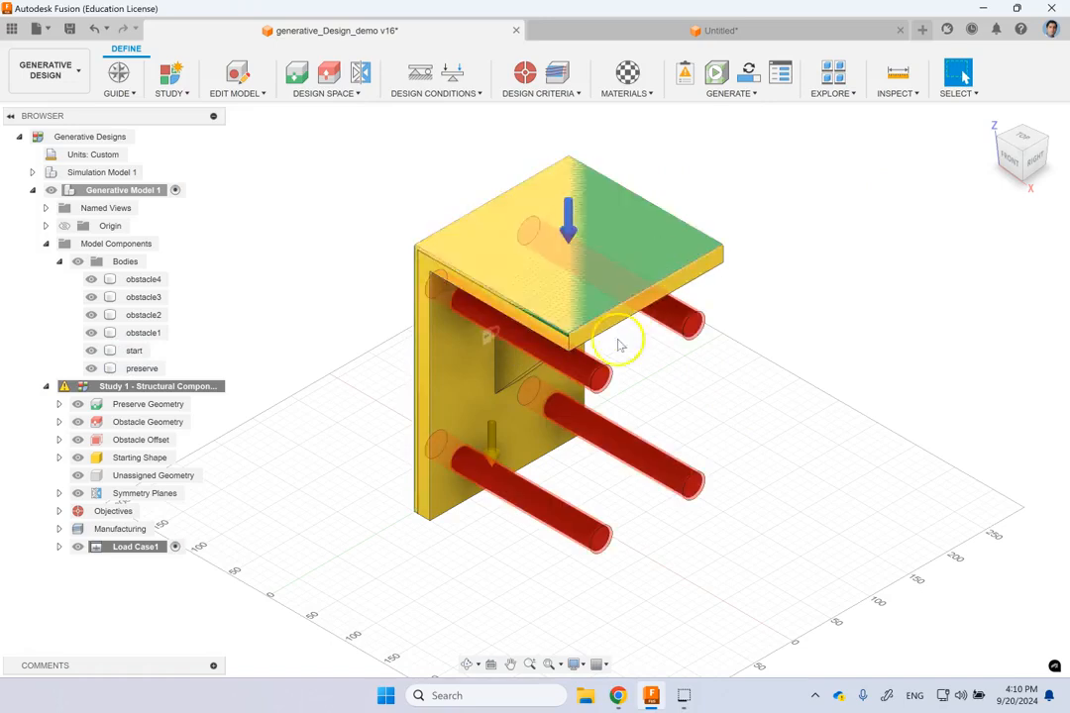